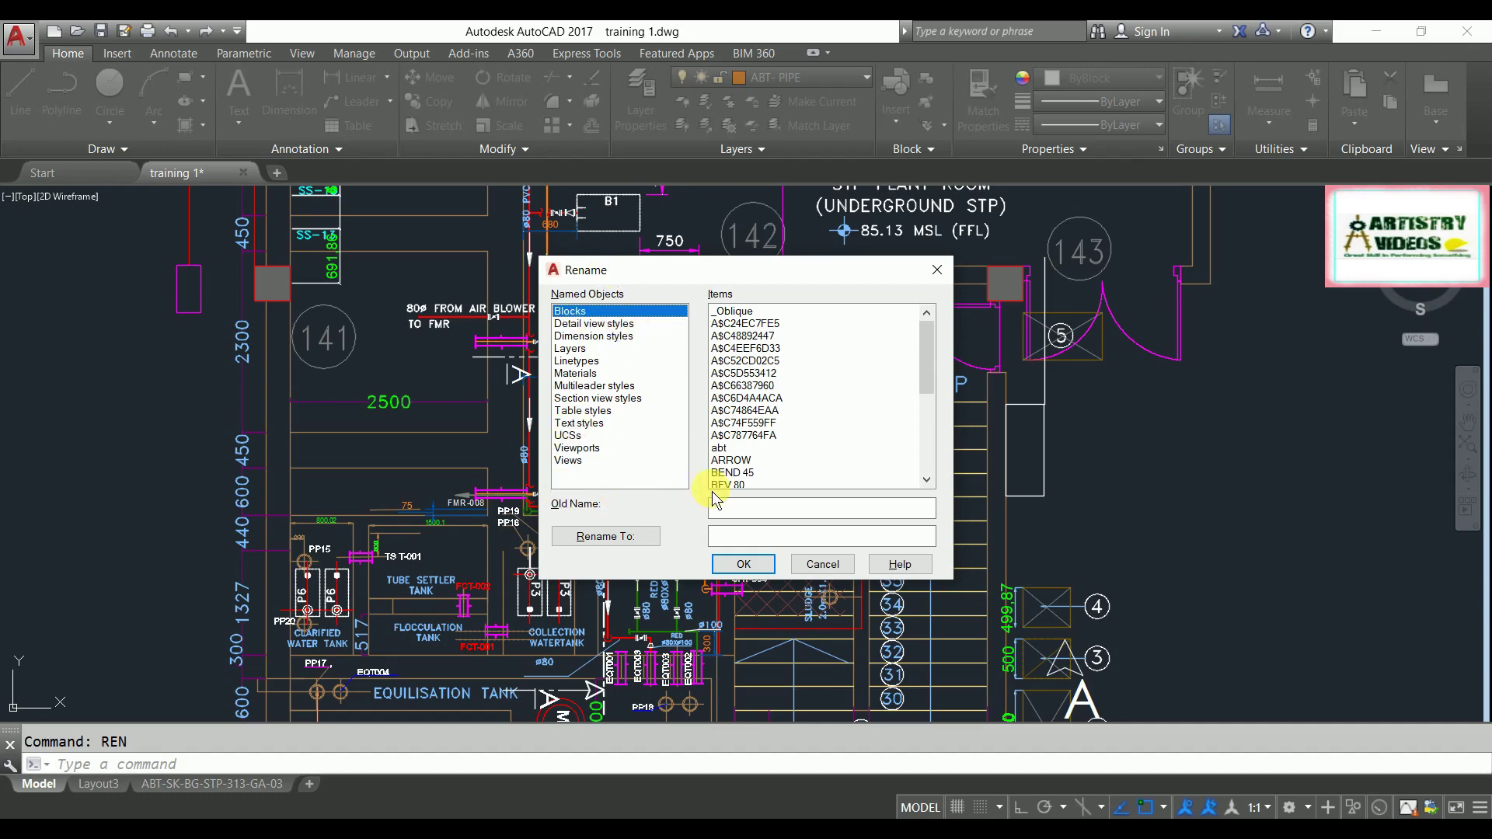
Step: Close the Rename dialog without renaming any block
{"action": "left_click", "coordinate": [937, 270]}
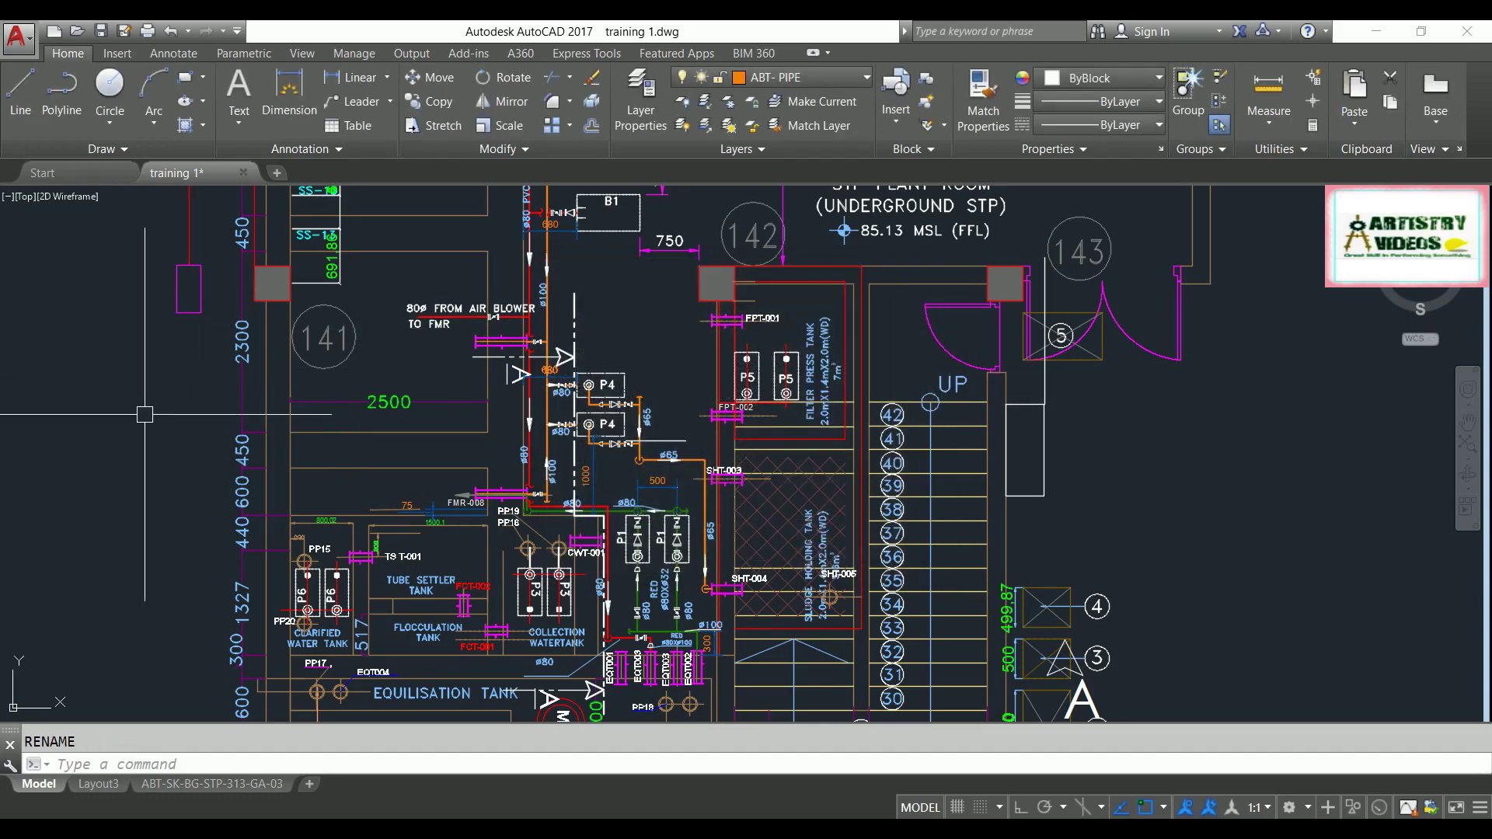
Step: Create a new blank Drawing3 with no template, then return to the training 1 drawing
{"action": "left_click", "coordinate": [54, 32]}
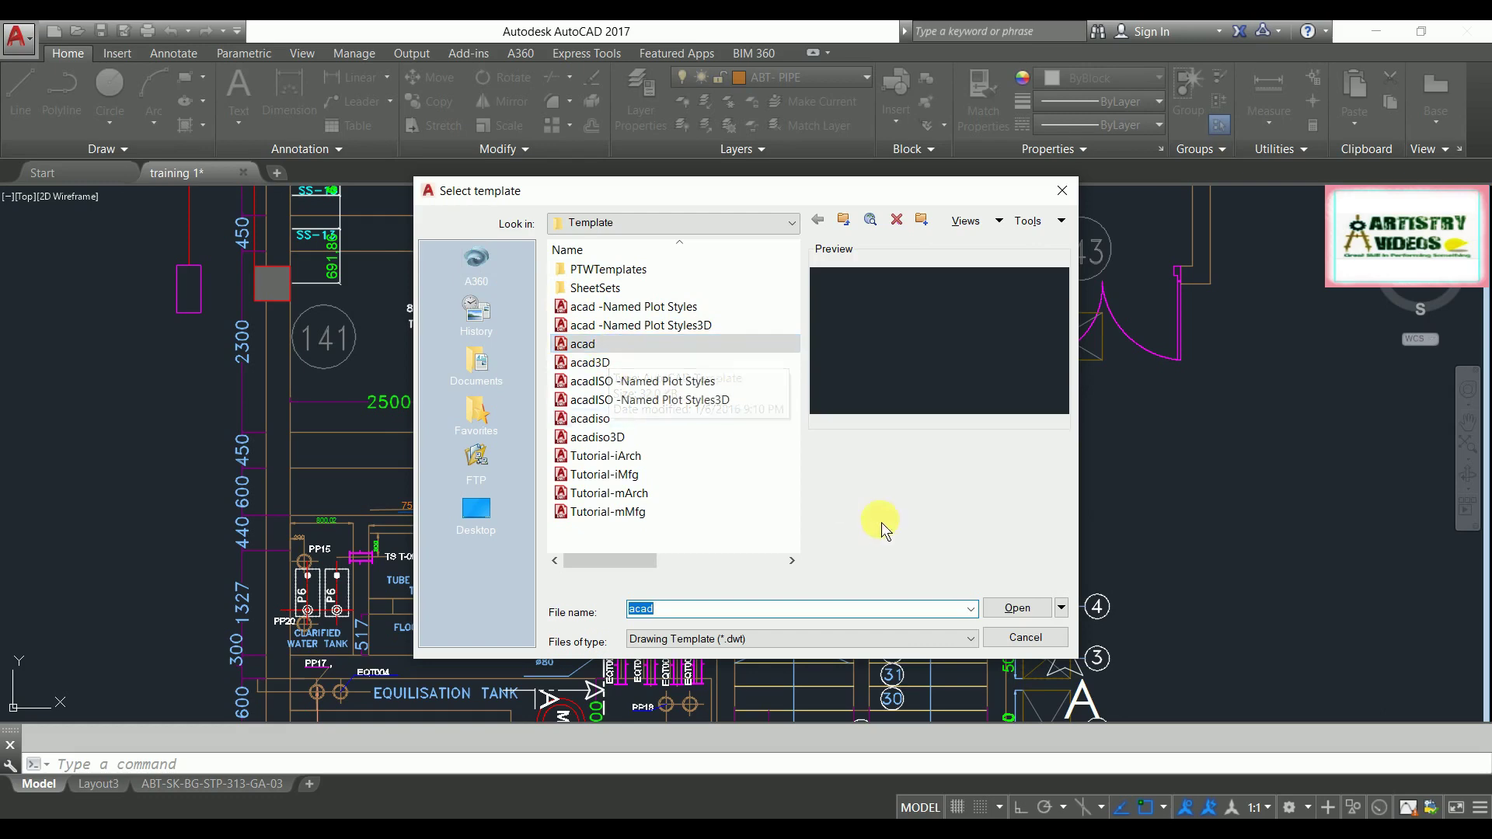
{"action": "left_click", "coordinate": [1060, 608]}
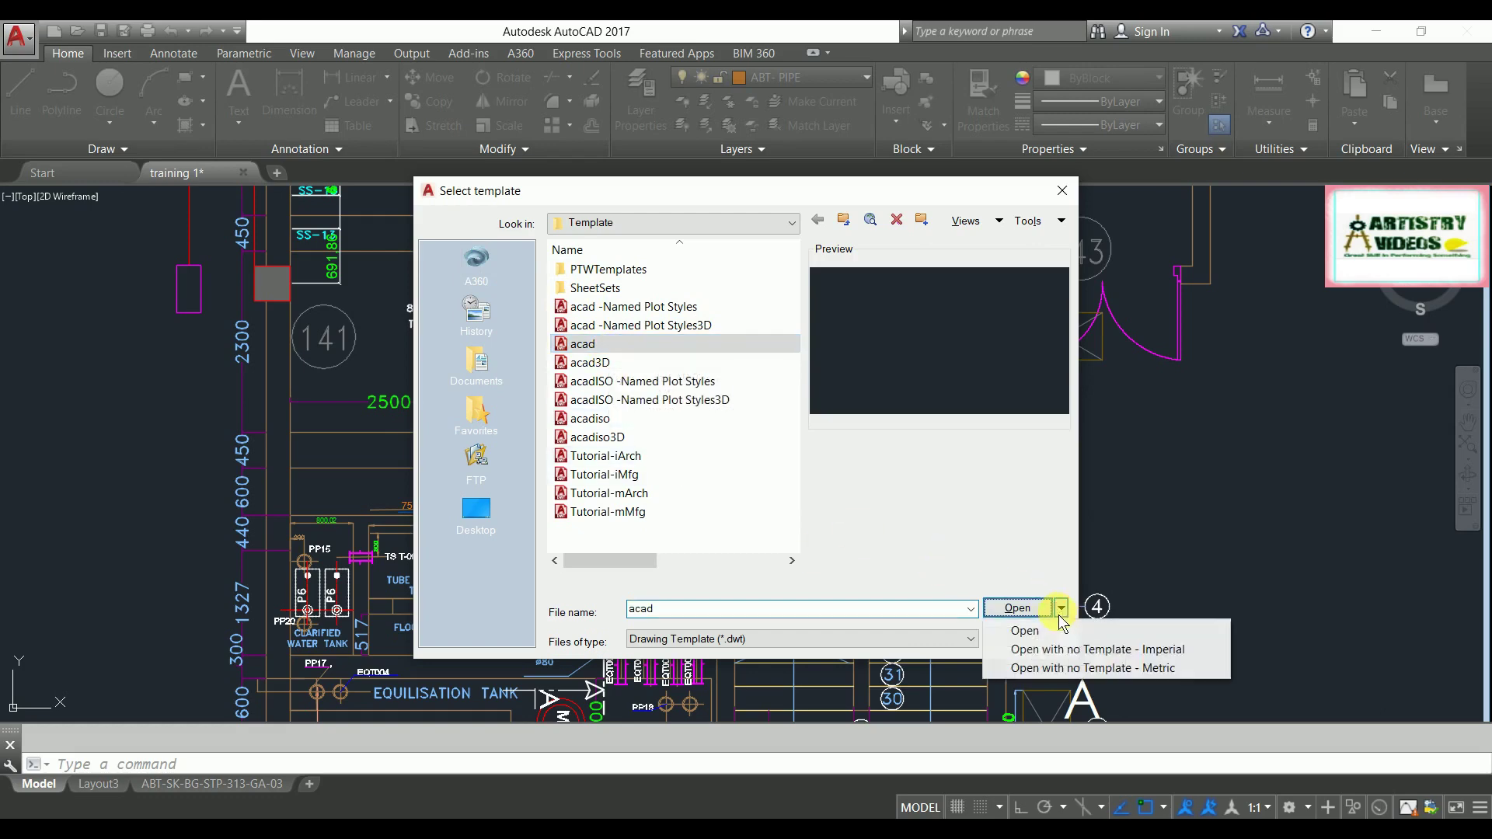
{"action": "left_click", "coordinate": [1076, 668]}
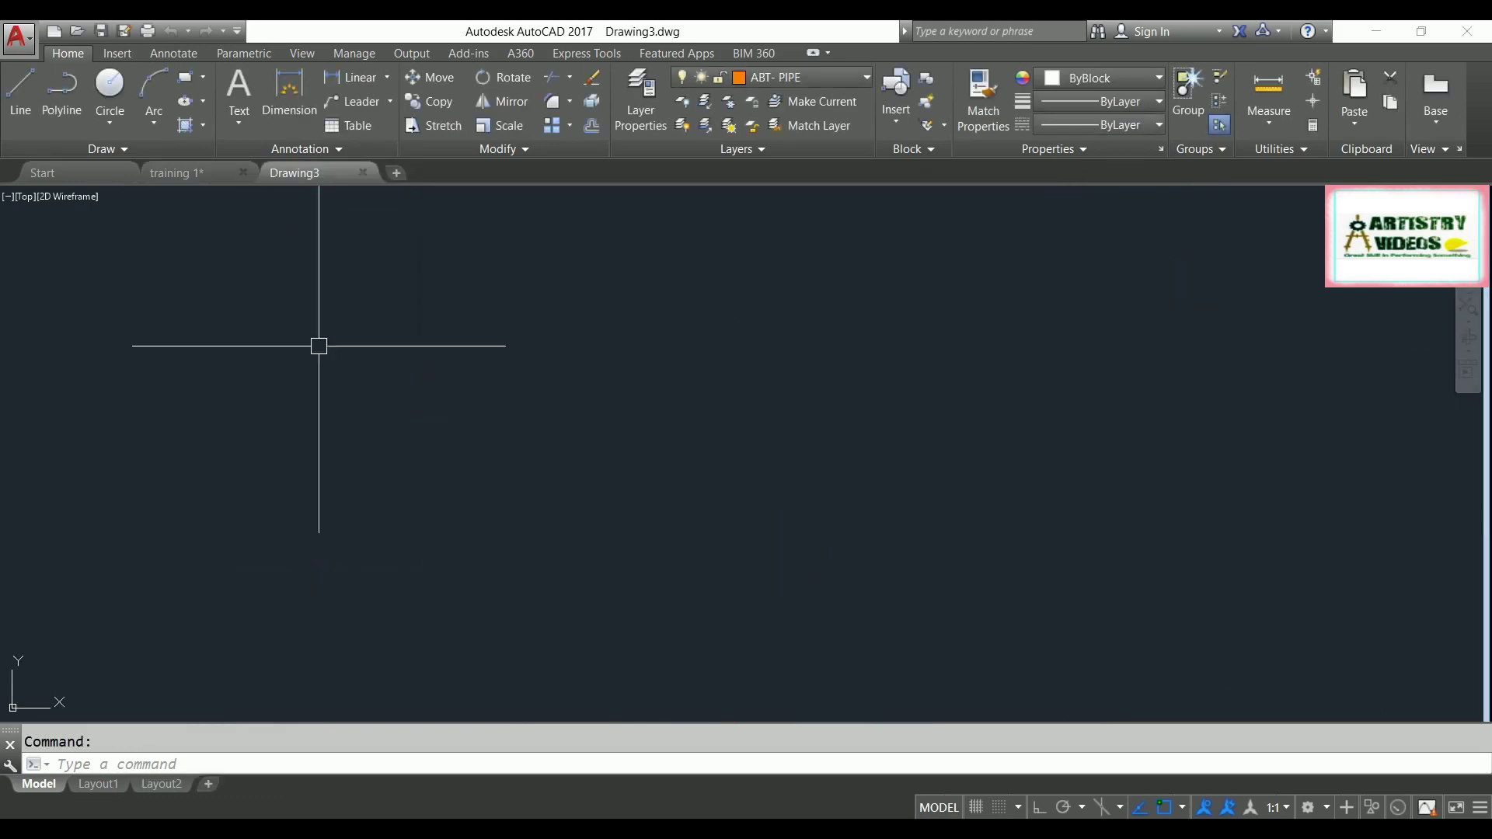
{"action": "left_click", "coordinate": [183, 179]}
Step: Zoom into the piping and copy only the REDUCER block to the clipboard for Drawing3
{"action": "scroll", "coordinate": [606, 458], "scroll_direction": "up", "scroll_amount": 5}
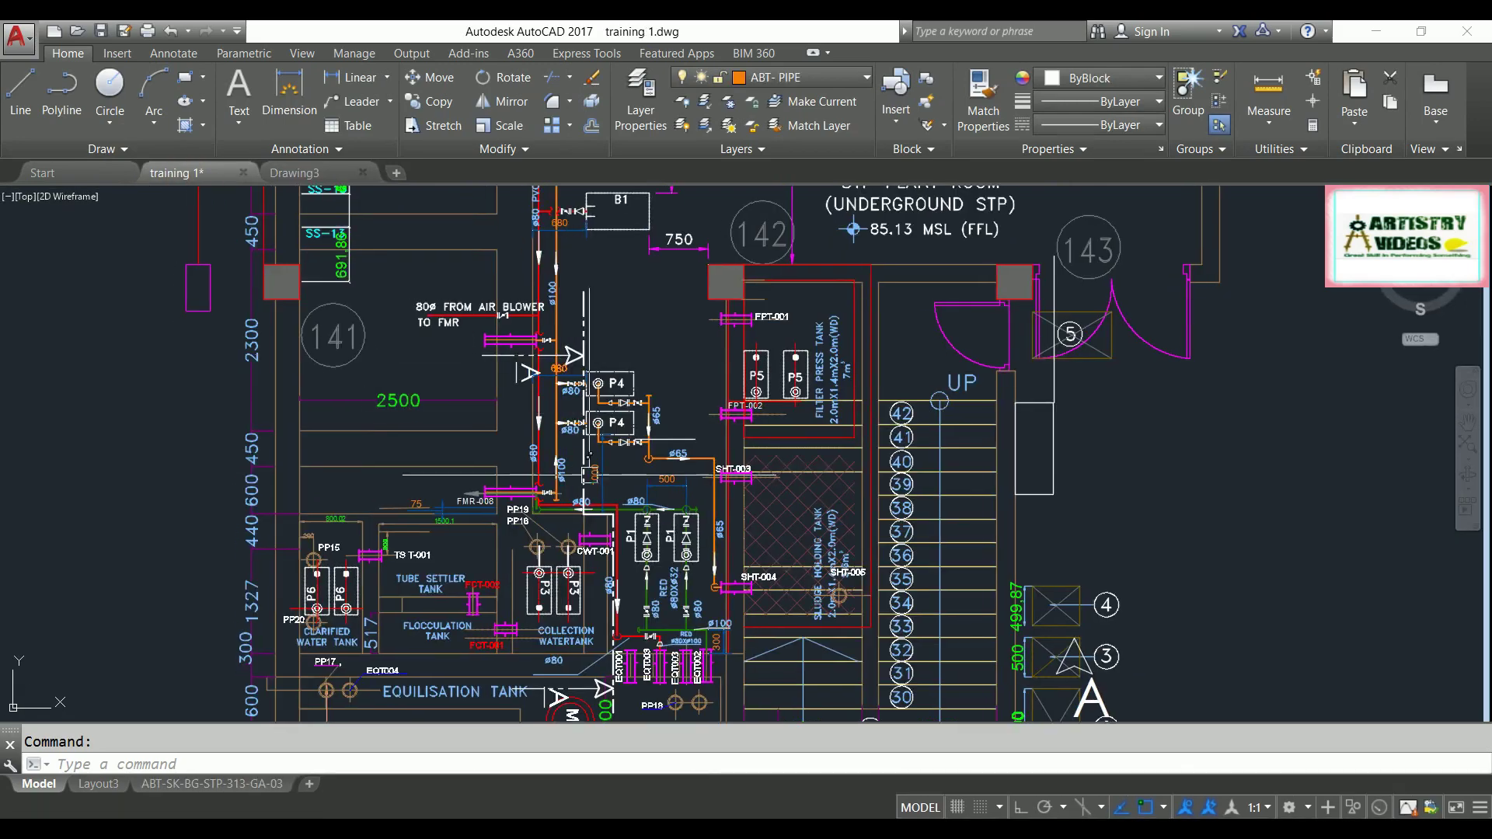
{"action": "scroll", "coordinate": [616, 441], "scroll_direction": "up", "scroll_amount": 7}
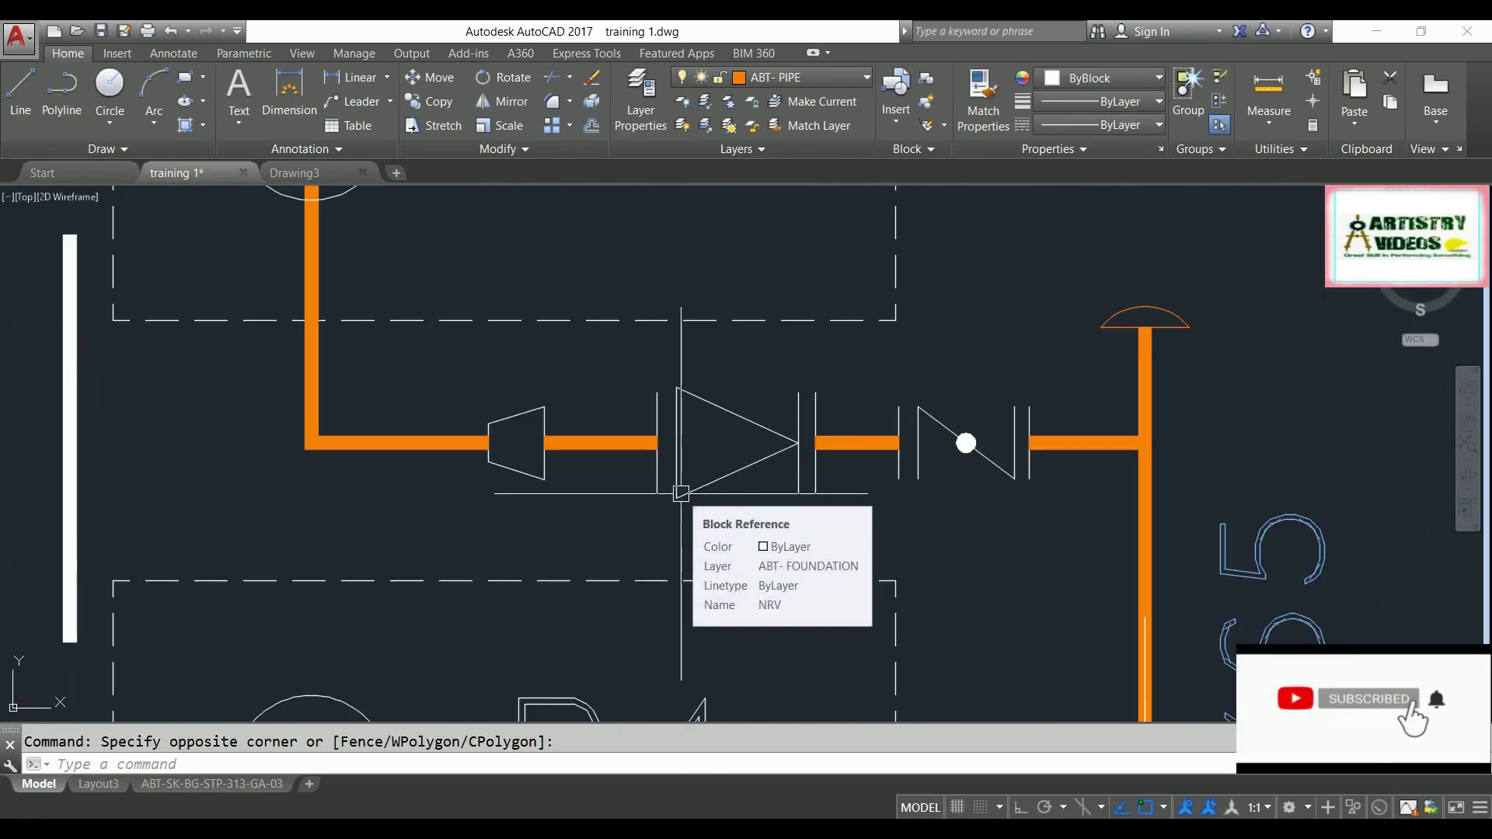
{"action": "left_click", "coordinate": [679, 493]}
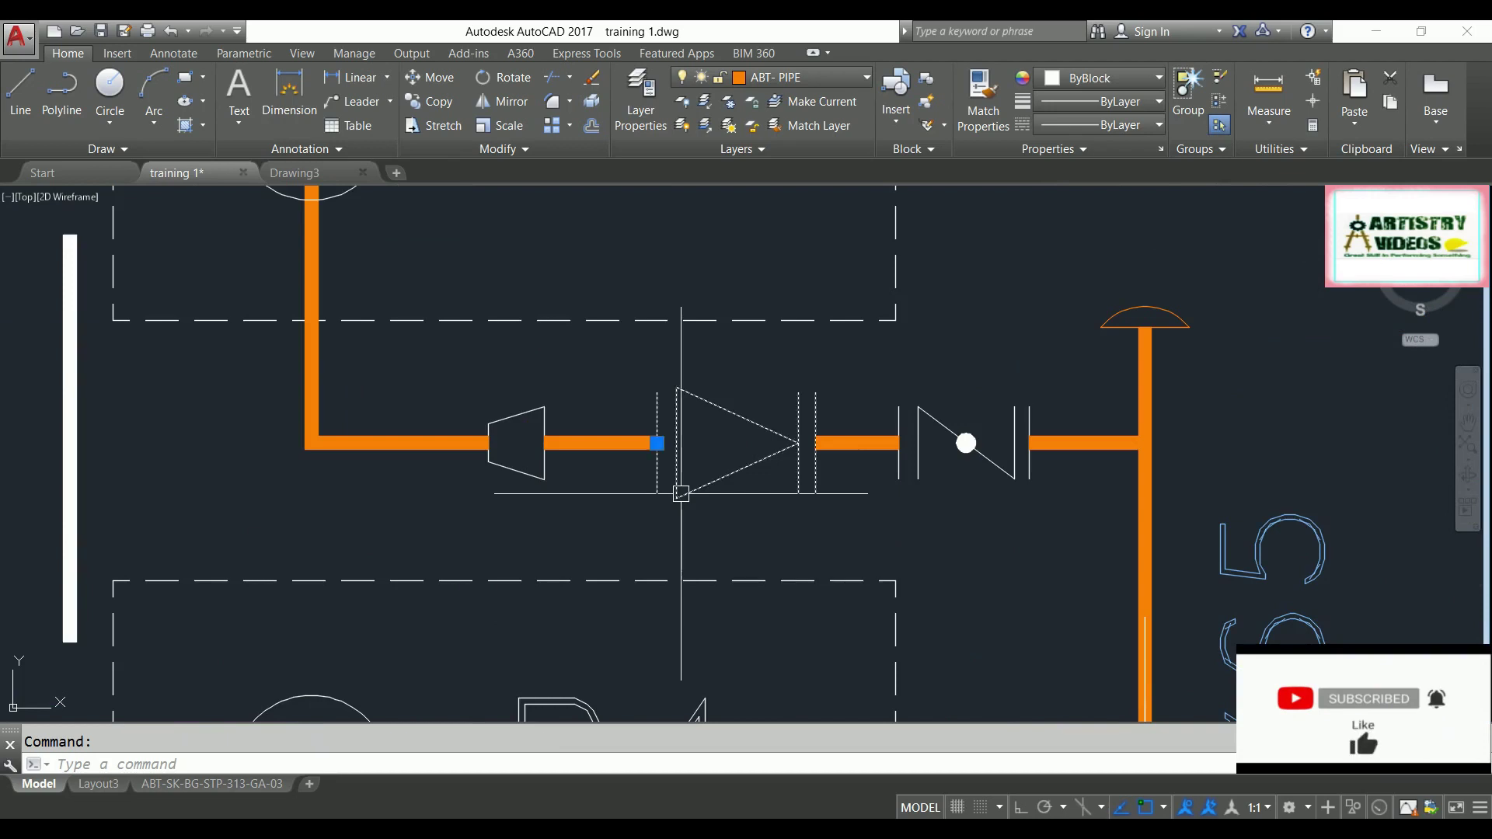
{"action": "key", "text": "Escape"}
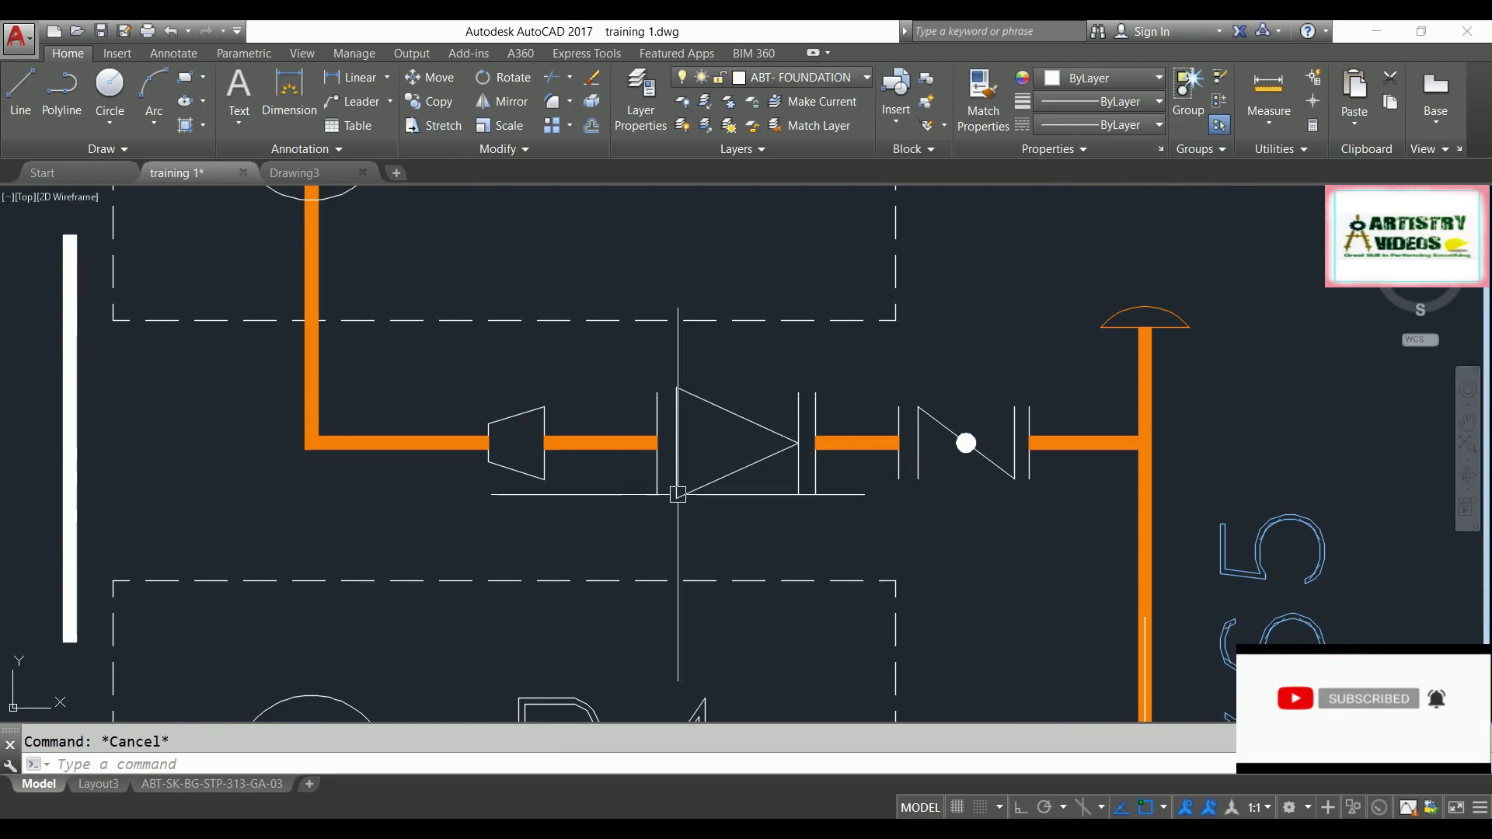
{"action": "mouse_move", "coordinate": [516, 471]}
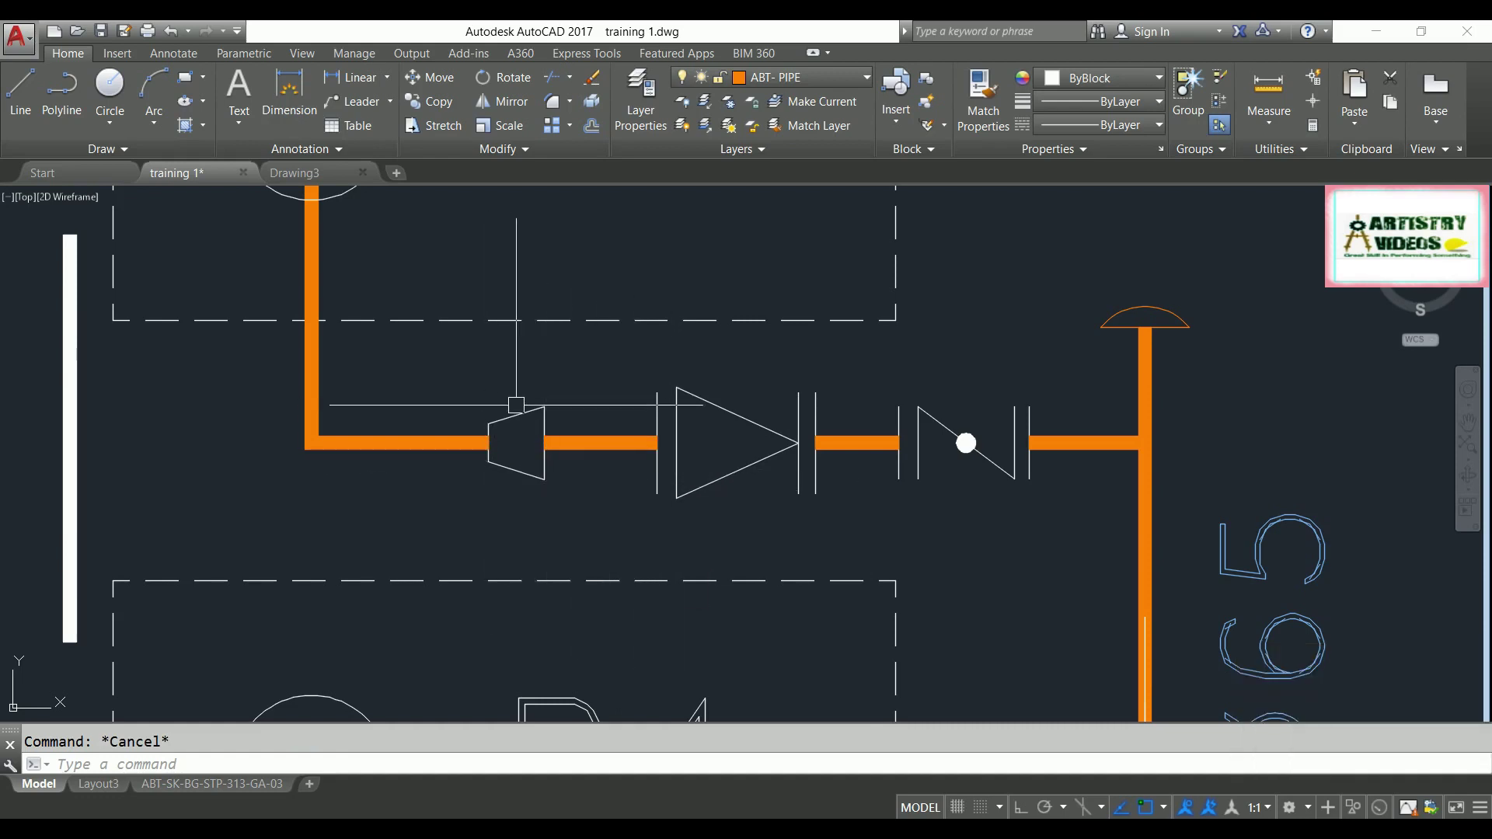
{"action": "left_click", "coordinate": [509, 410]}
{"action": "left_click", "coordinate": [696, 396]}
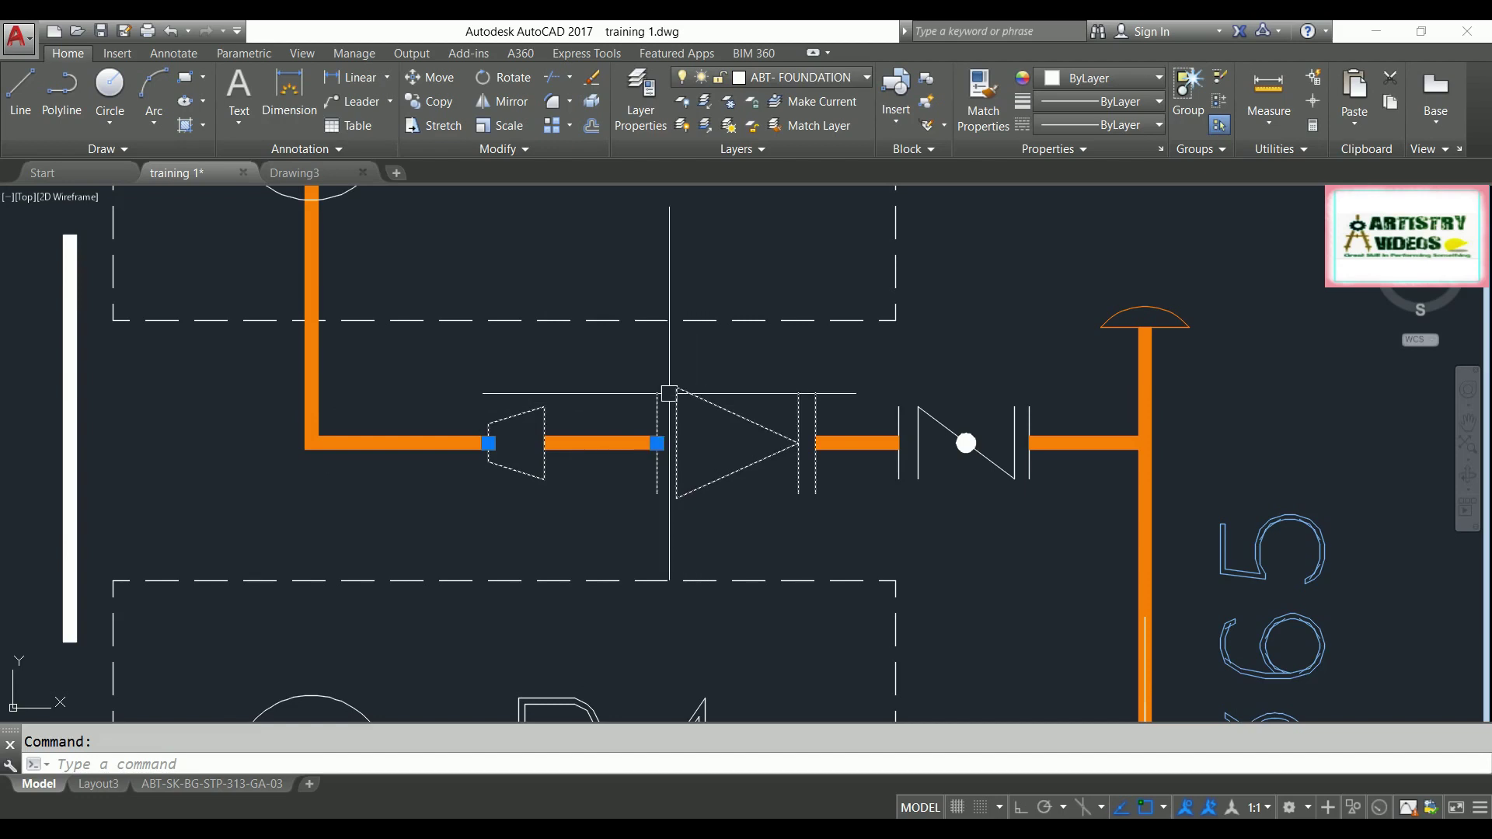
{"action": "key", "text": "Escape"}
{"action": "left_click", "coordinate": [517, 471]}
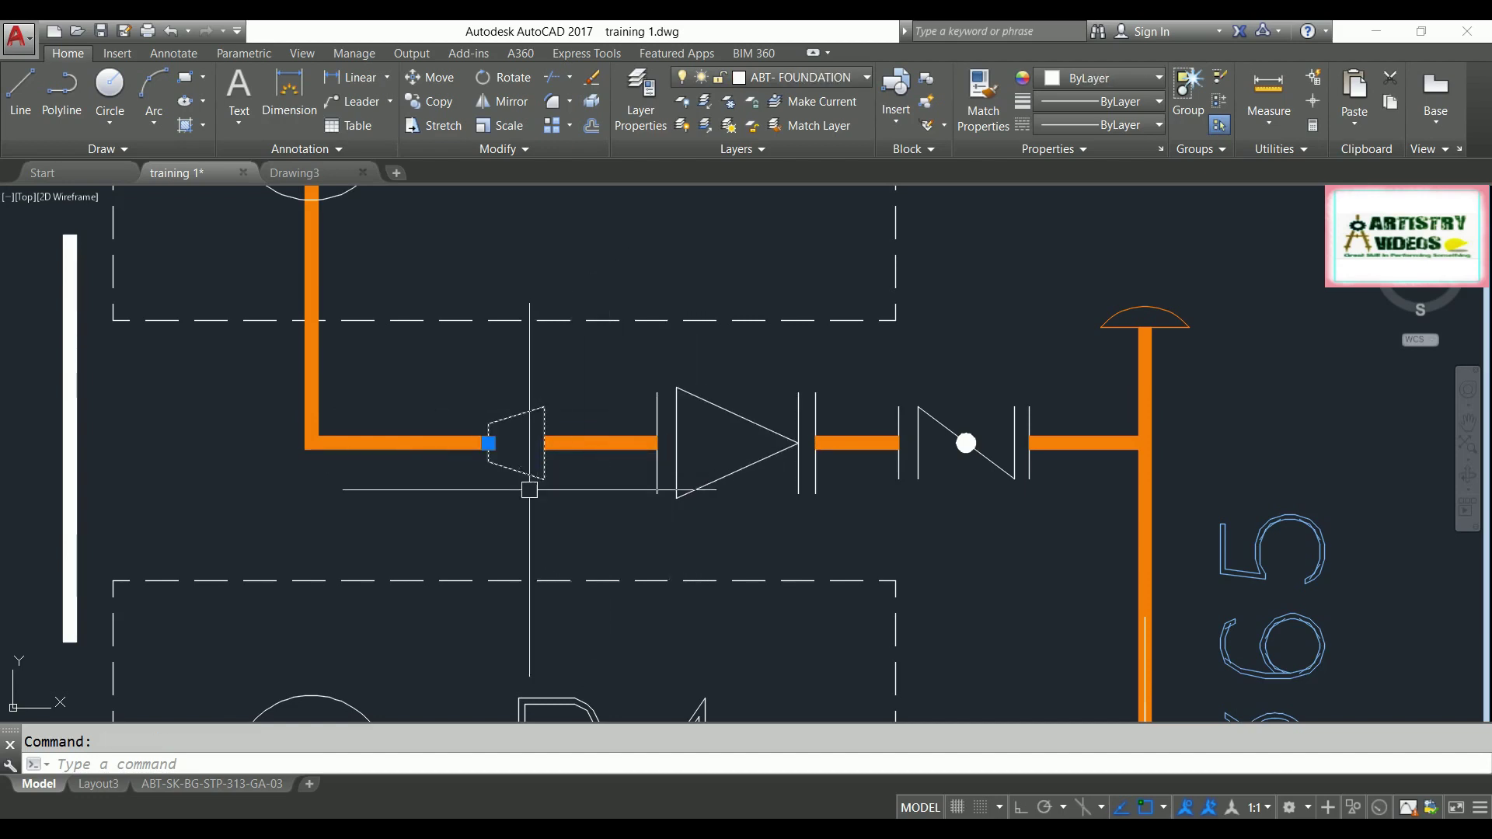
{"action": "key", "text": "ctrl+c"}
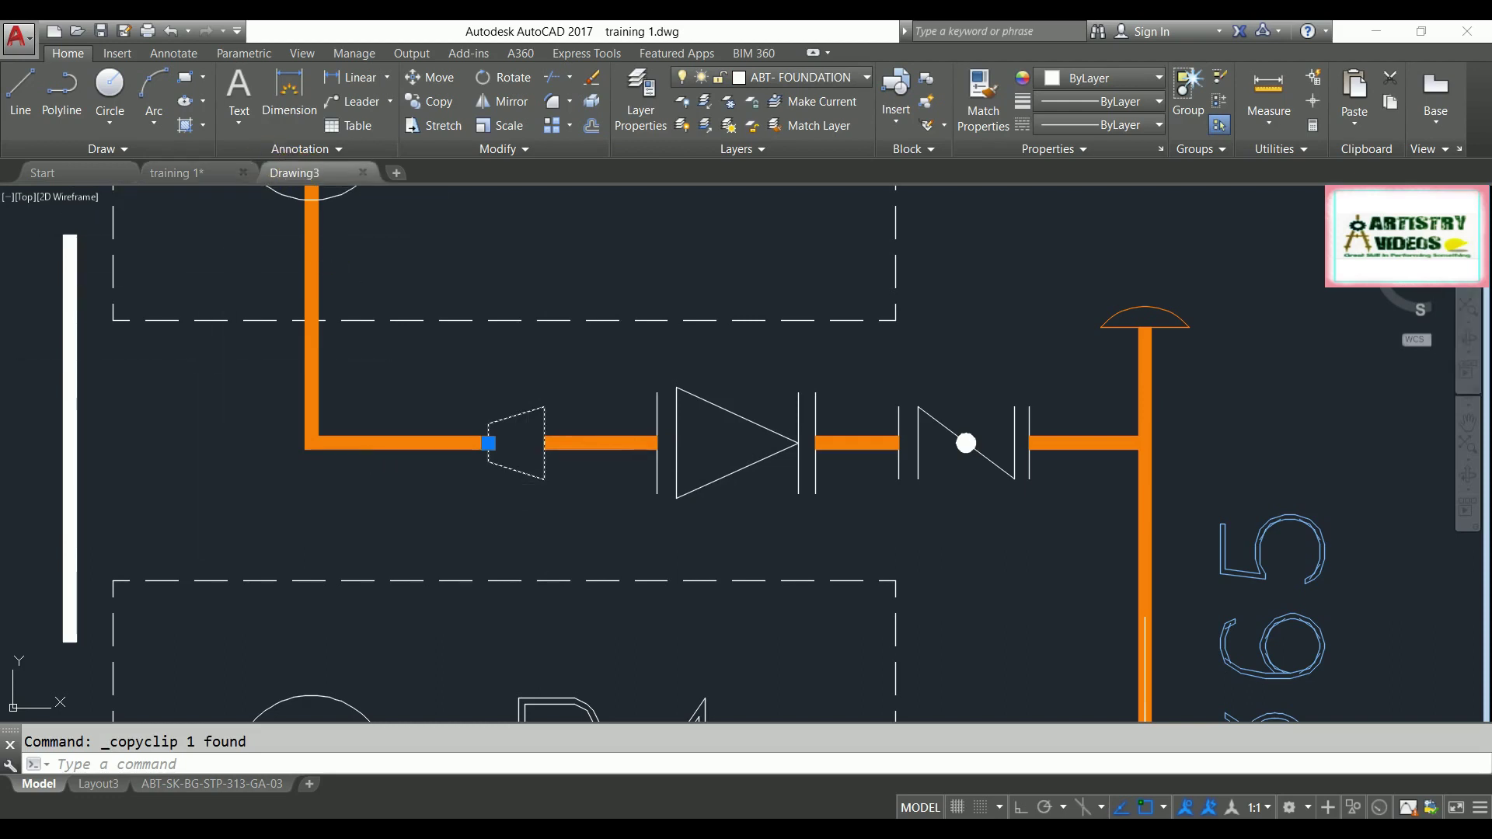
{"action": "left_click", "coordinate": [295, 173]}
Step: Paste the copied REDUCER block into Drawing3 at an insertion point
{"action": "key", "text": "ctrl+v"}
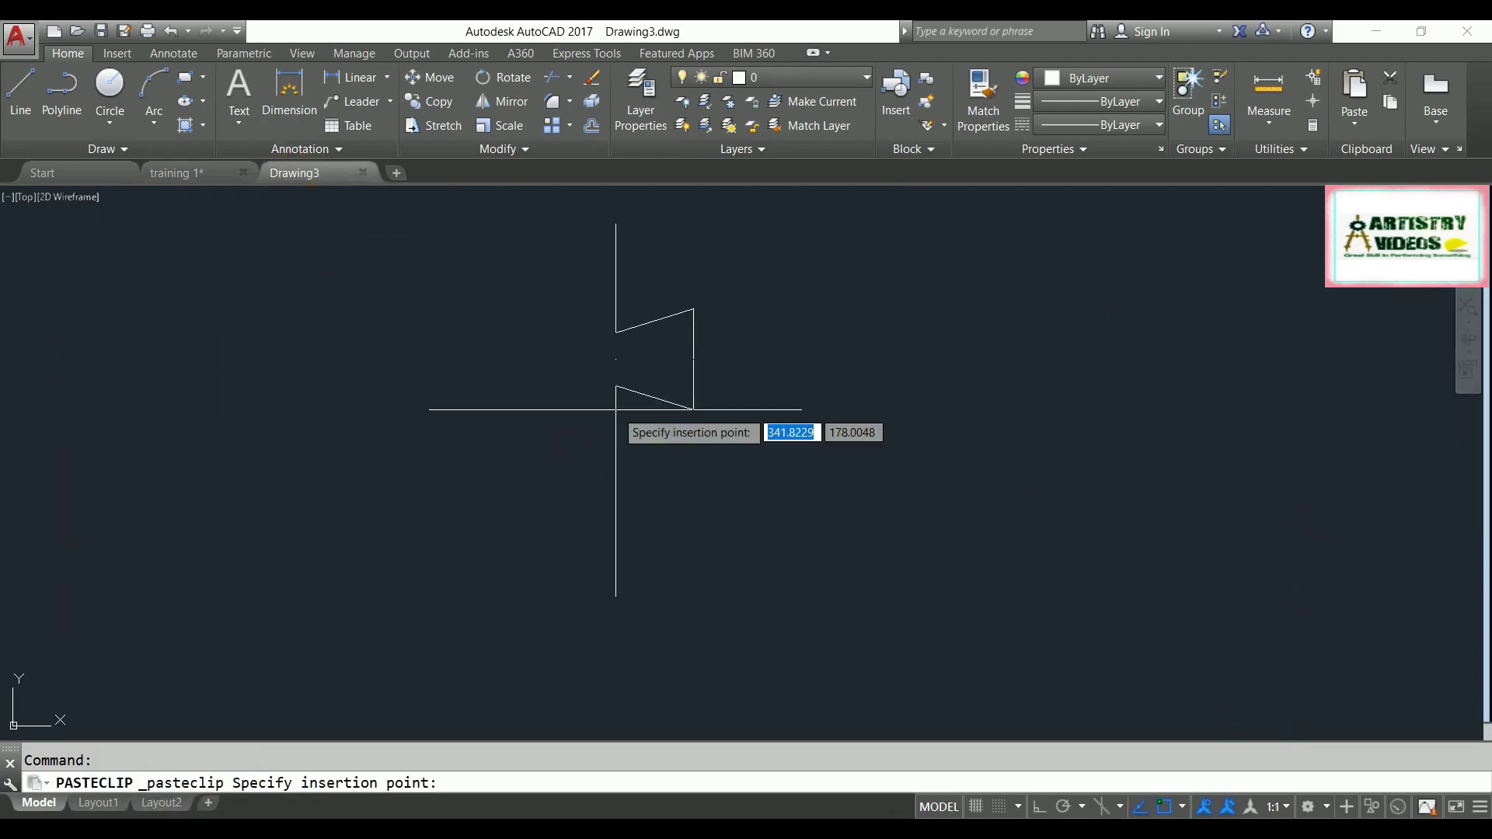
{"action": "left_click", "coordinate": [559, 440]}
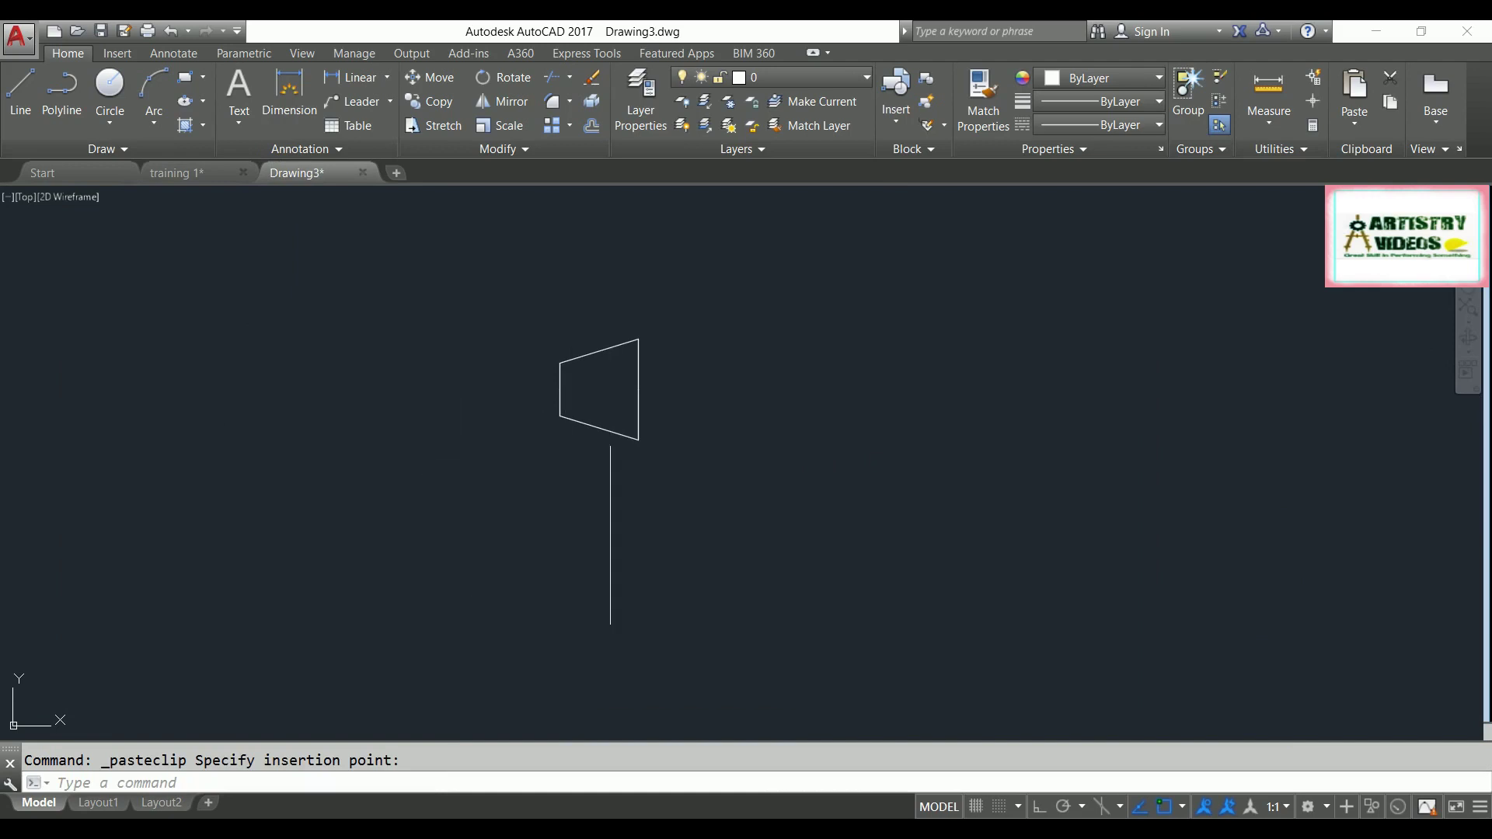
{"action": "left_click", "coordinate": [610, 426]}
{"action": "key", "text": "Escape"}
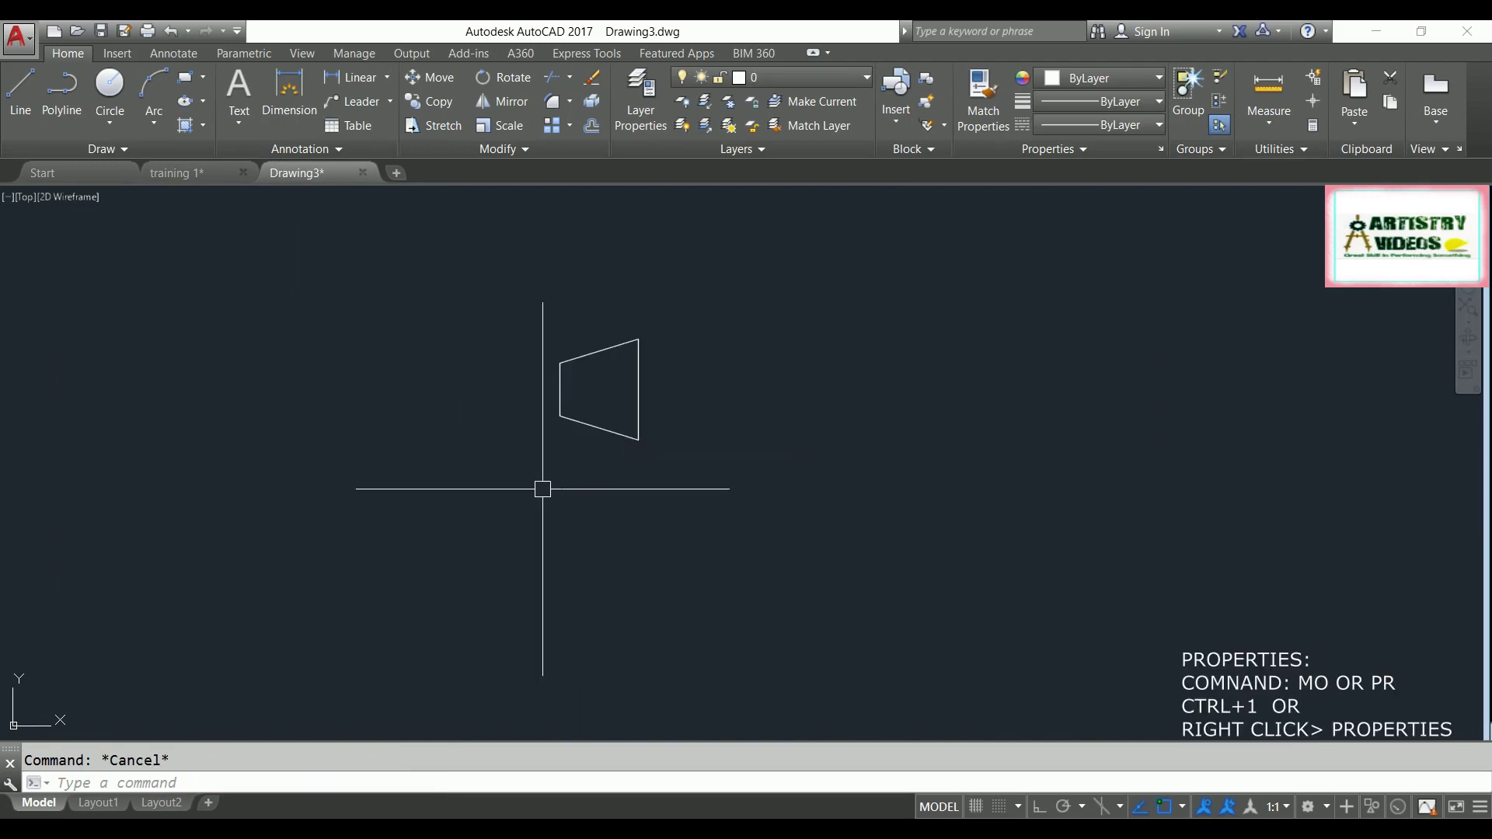
Step: Check the pasted REDUCER's properties: layer ABT-FOUNDATION, rotation 90
{"action": "left_click", "coordinate": [584, 409]}
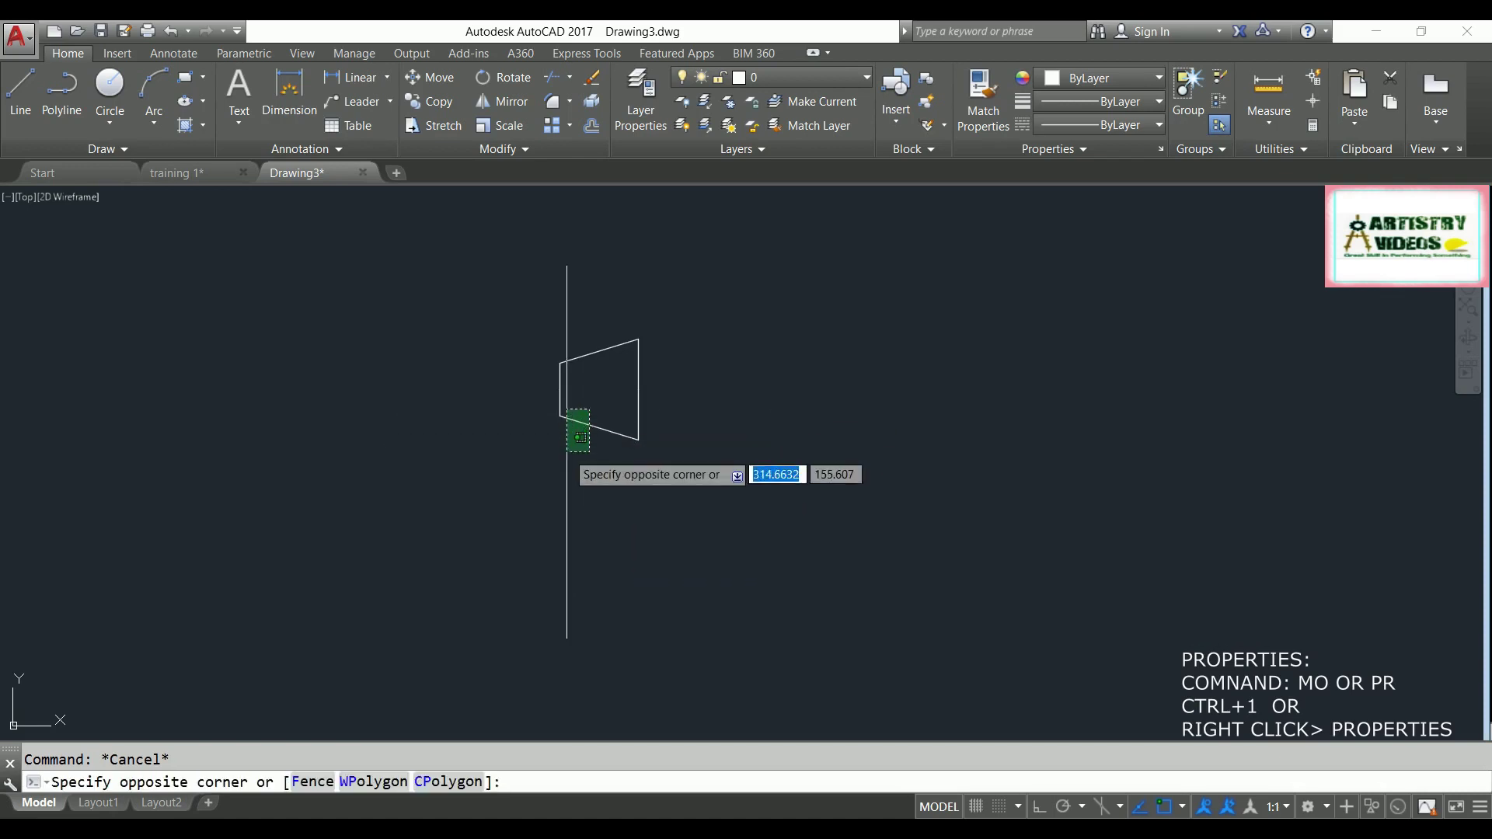
{"action": "left_click", "coordinate": [553, 439]}
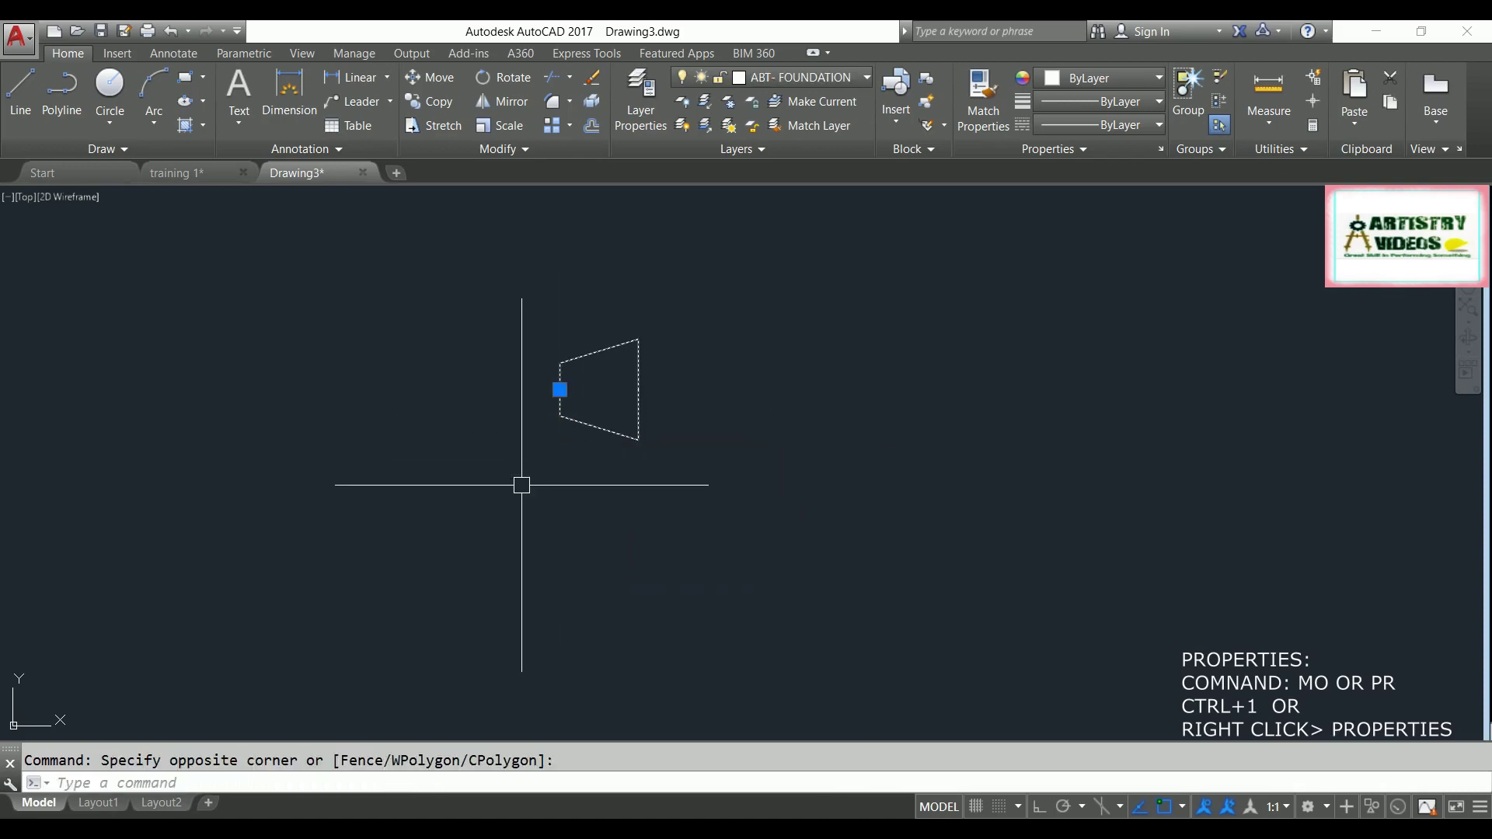
{"action": "key", "text": "ctrl+1"}
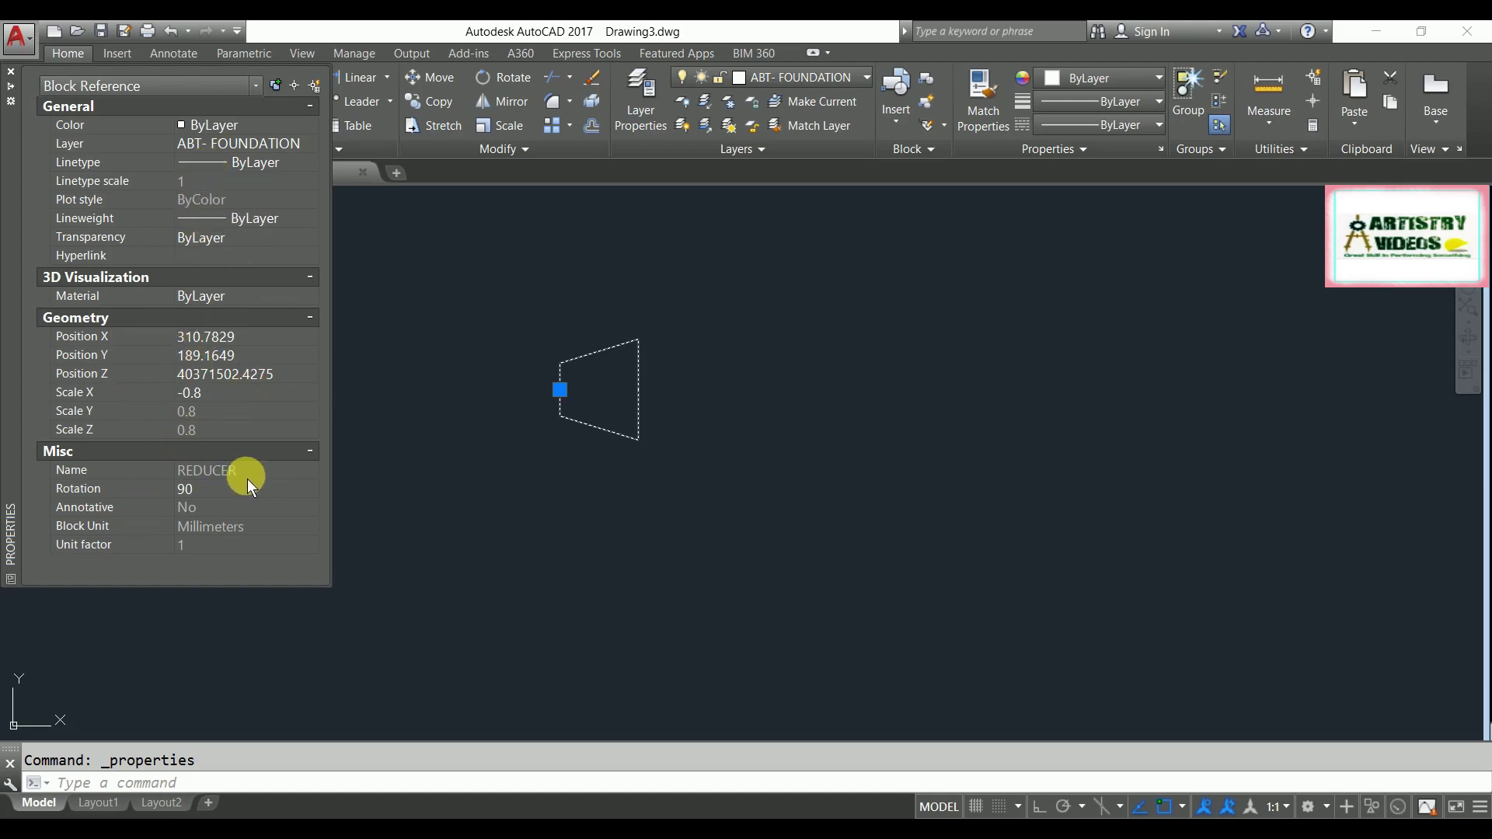
{"action": "left_click", "coordinate": [11, 71]}
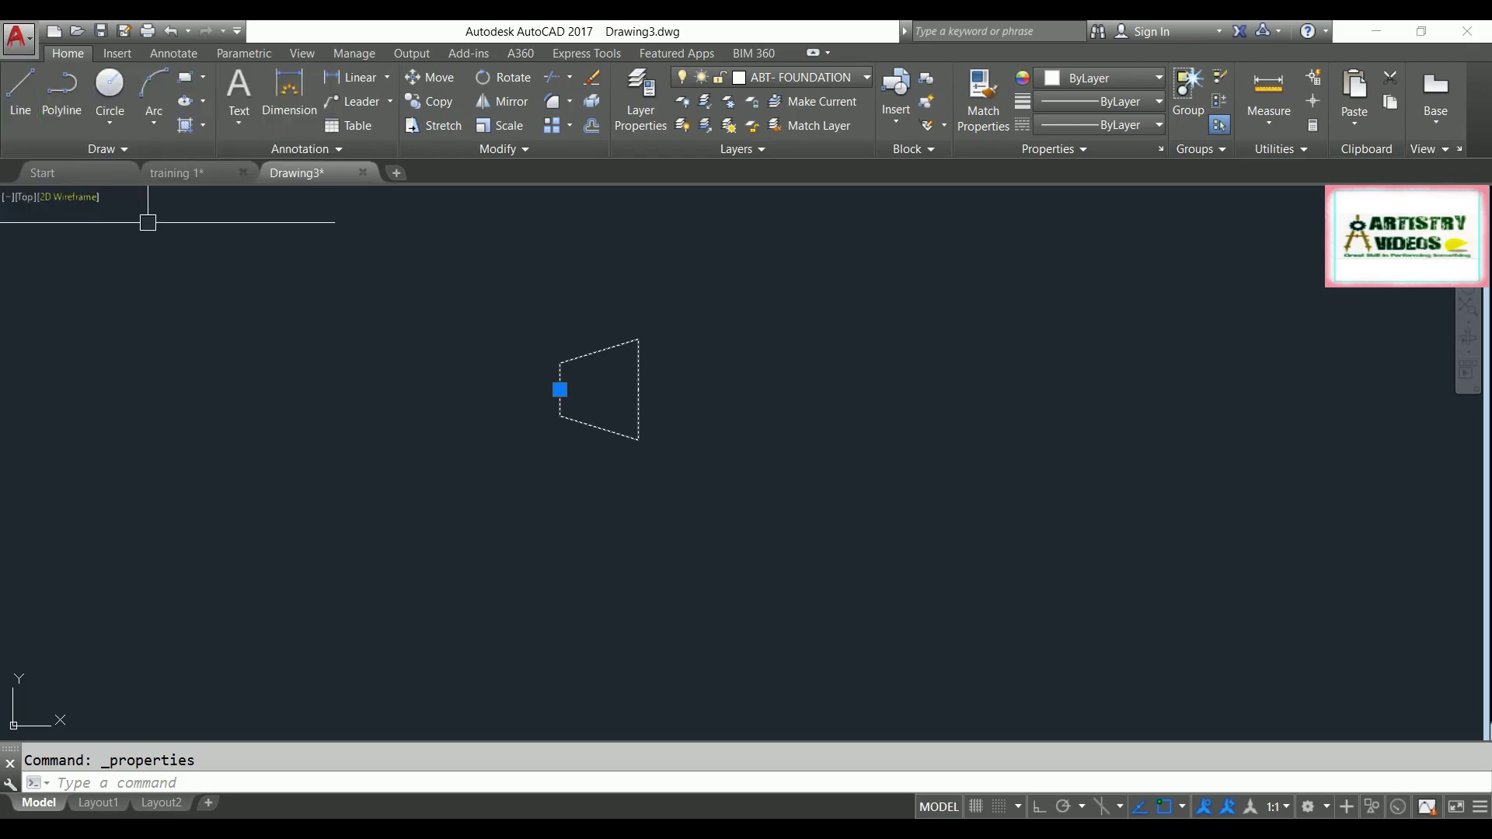
{"action": "key", "text": "Escape"}
{"action": "middle_click_drag", "start_coordinate": [549, 417], "coordinate": [549, 443]}
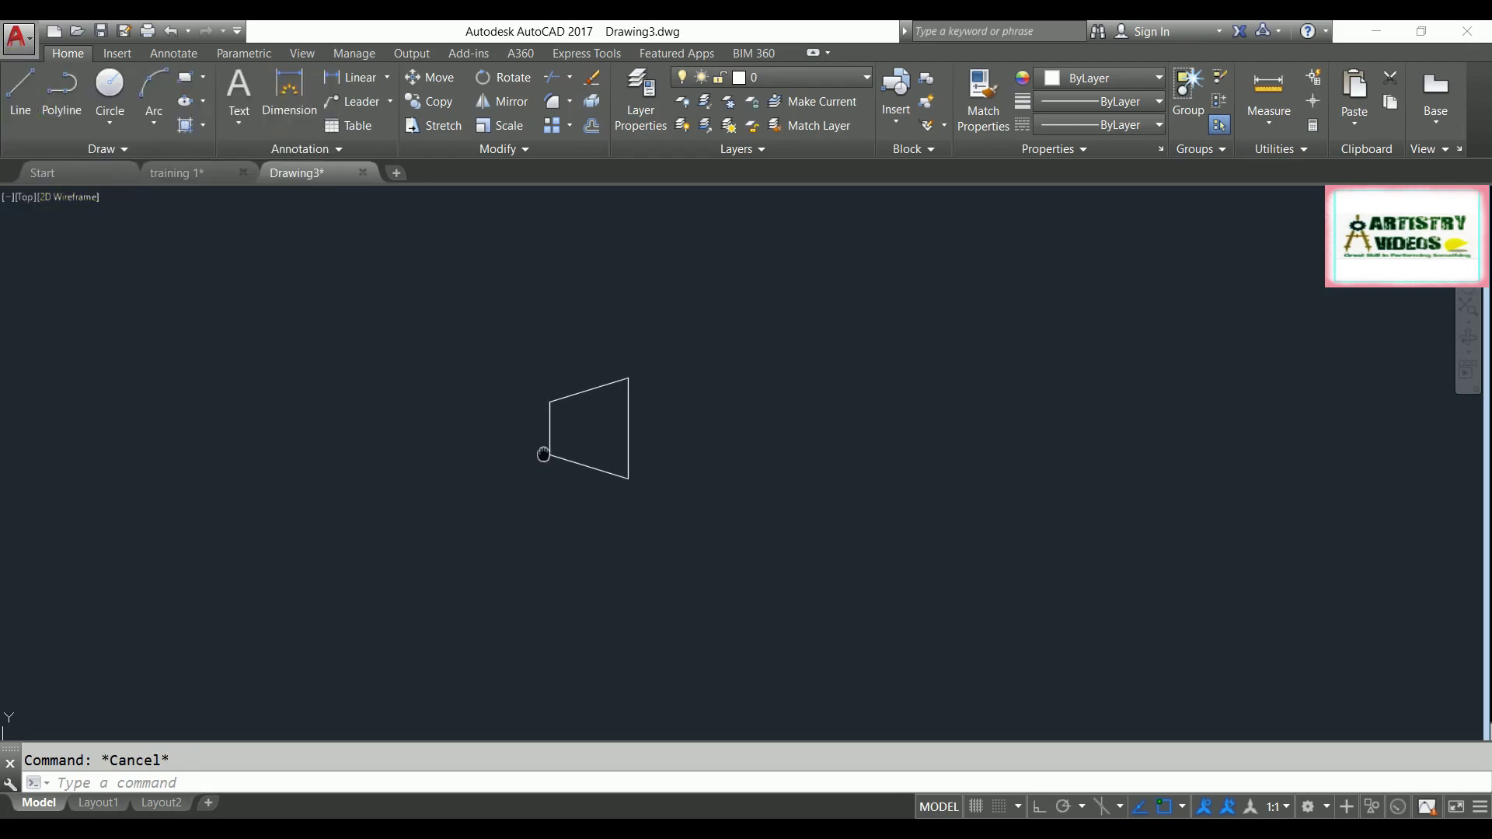
{"action": "left_click", "coordinate": [573, 453]}
{"action": "left_click", "coordinate": [519, 495]}
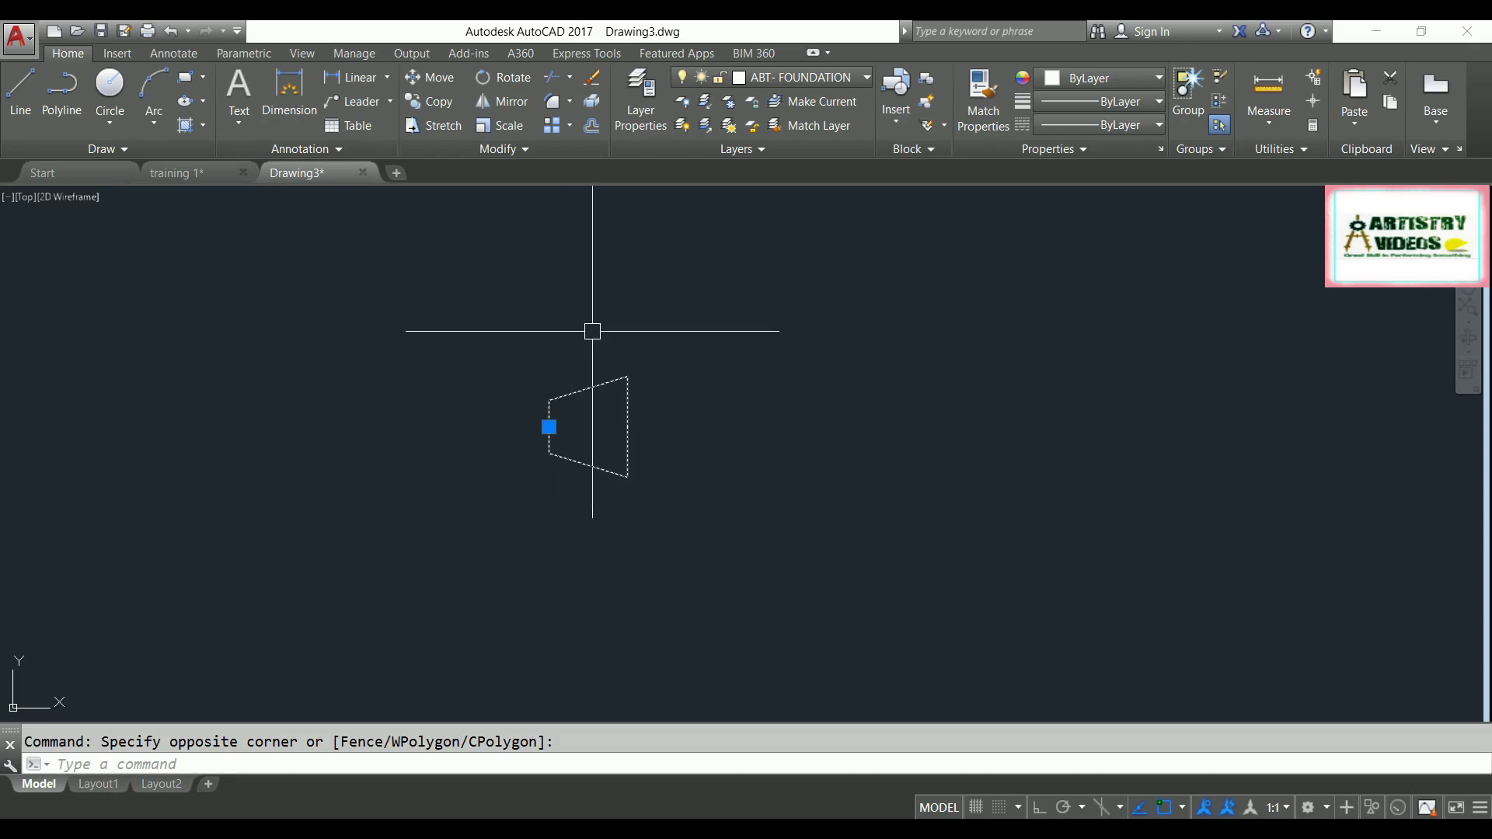
{"action": "key", "text": "Escape"}
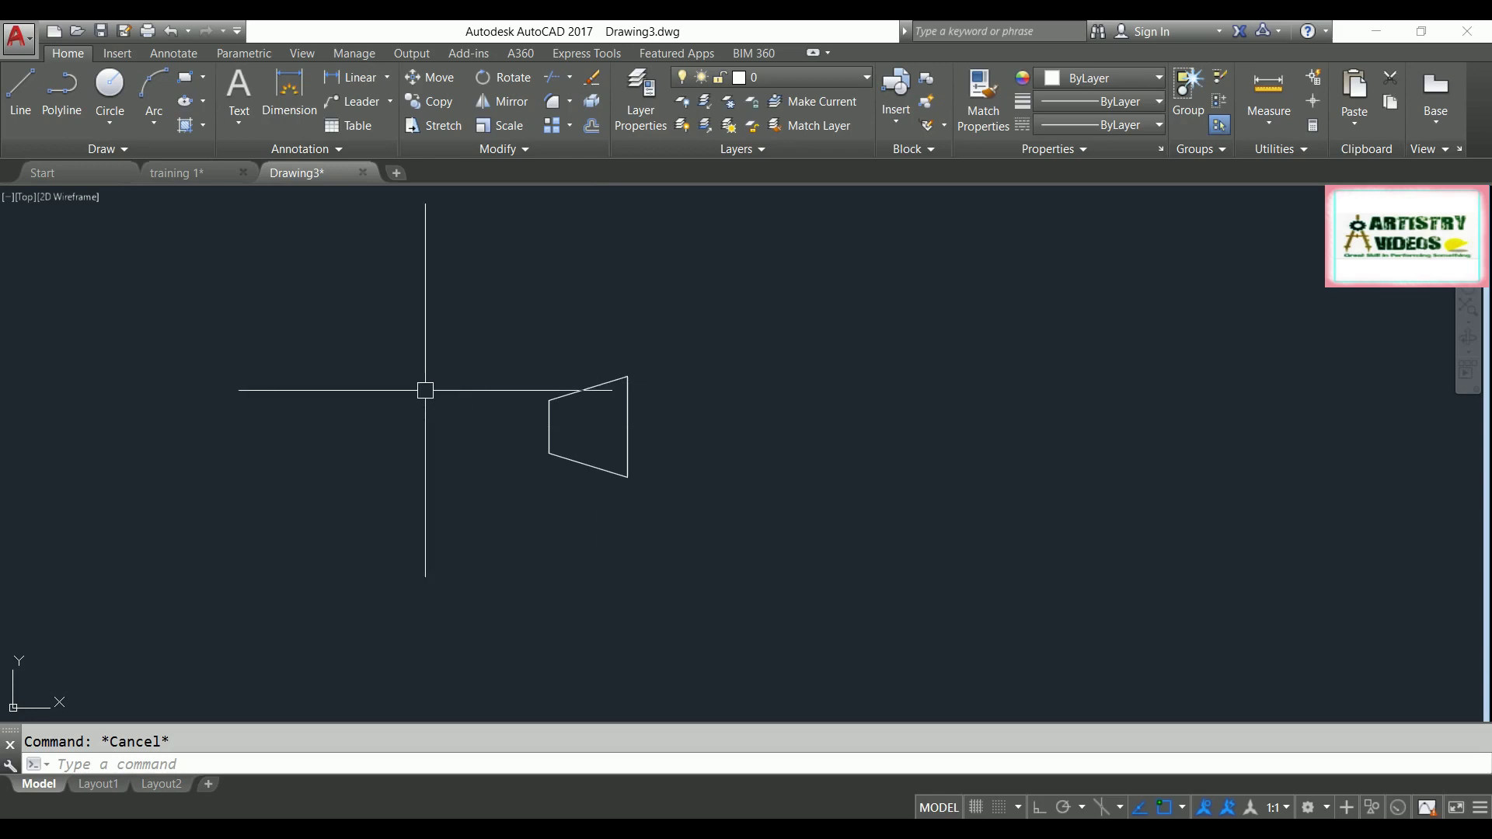
Step: Rename the REDUCER block to NRV with REN and check the block's tooltip
{"action": "type", "text": "REN"}
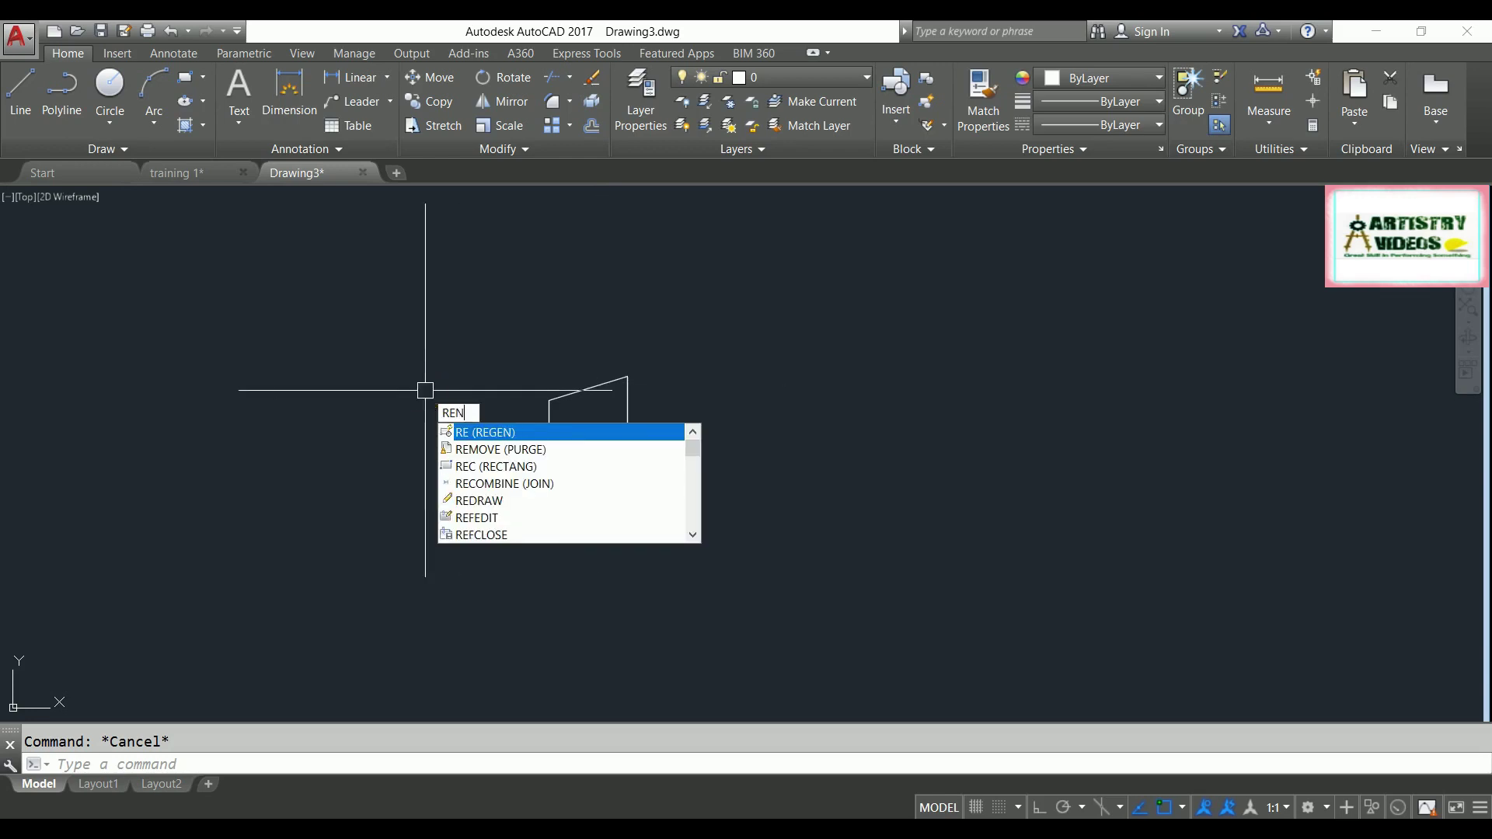
{"action": "key", "text": "Return"}
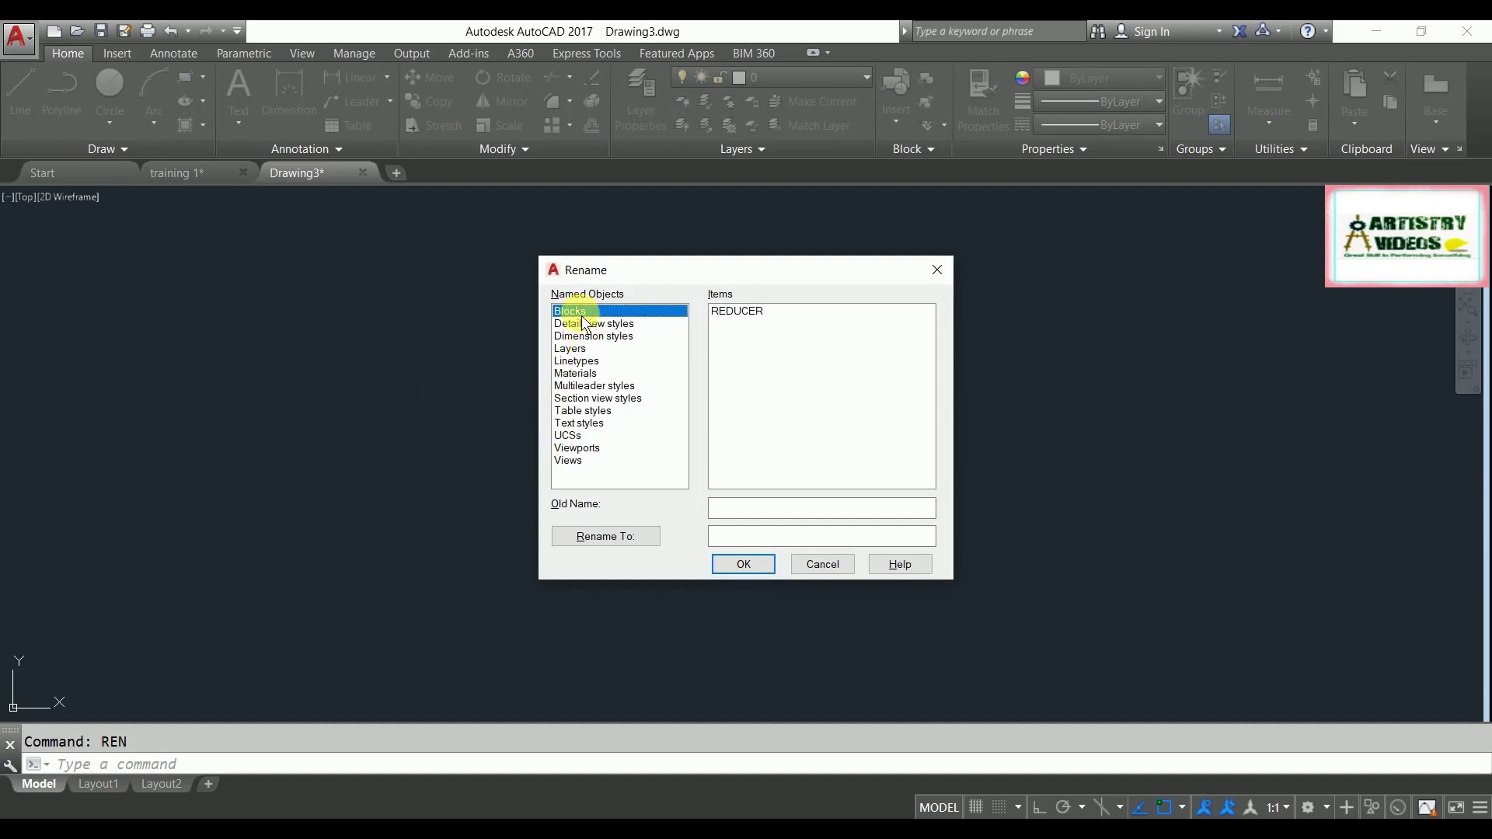
{"action": "left_click", "coordinate": [760, 314]}
{"action": "left_click", "coordinate": [735, 537]}
{"action": "type", "text": "NRV"}
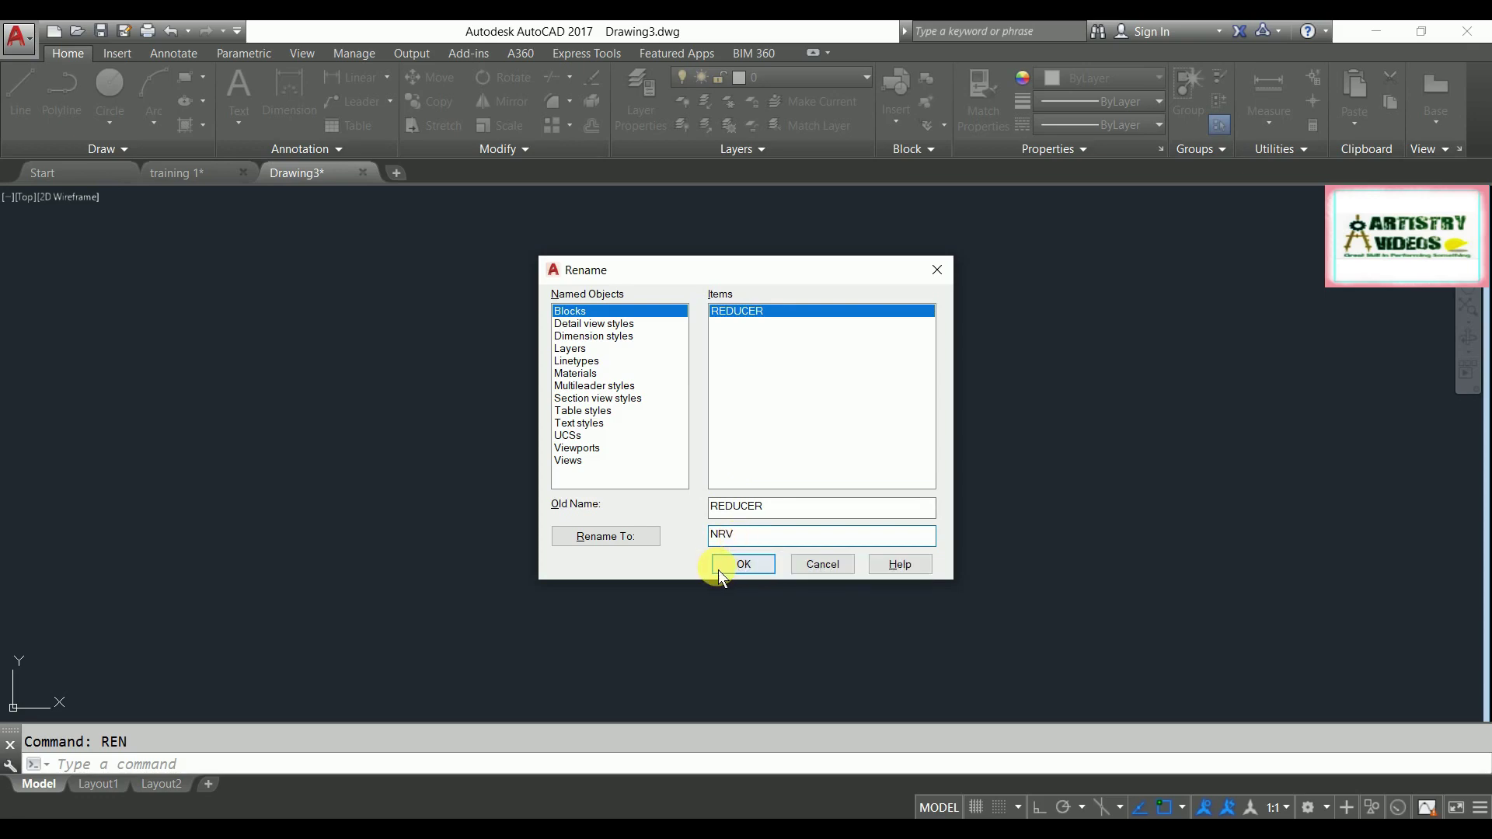
{"action": "left_click", "coordinate": [727, 566]}
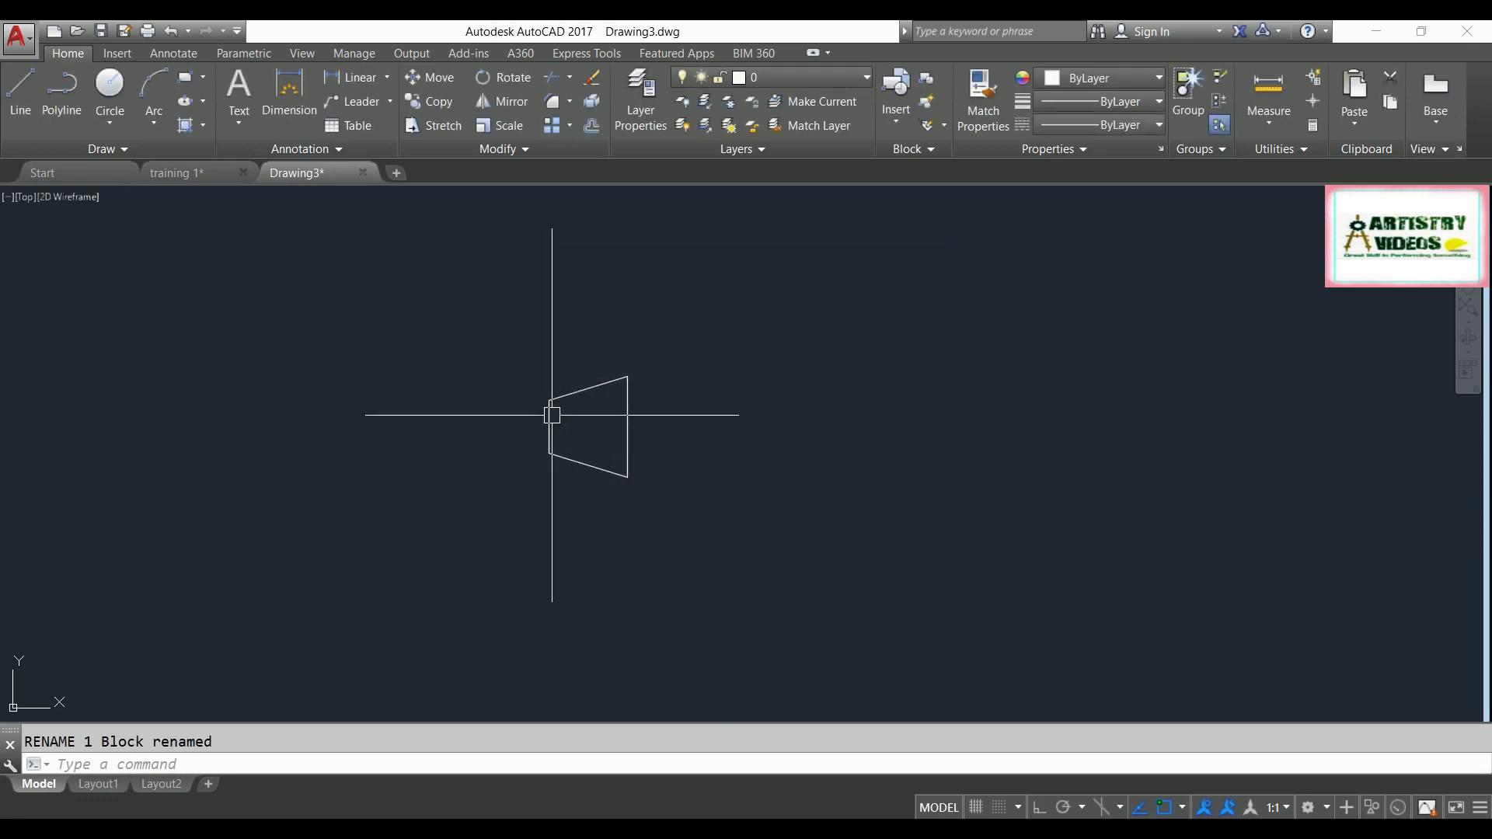
{"action": "mouse_move", "coordinate": [552, 414]}
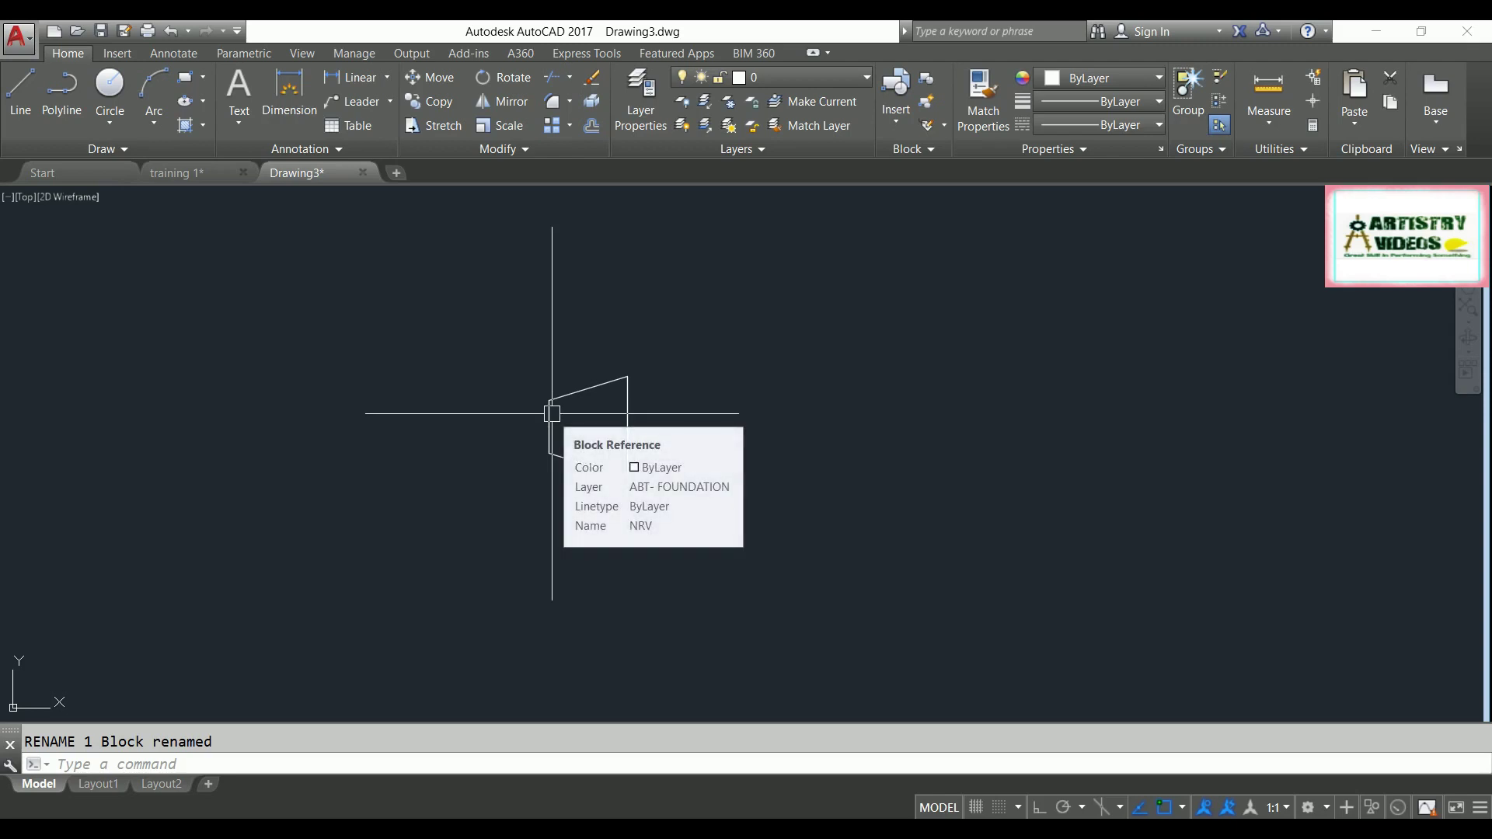
Step: Copy the NRV block from Drawing3 and paste it below the check valve in training 1
{"action": "left_click", "coordinate": [556, 412]}
{"action": "left_click", "coordinate": [517, 440]}
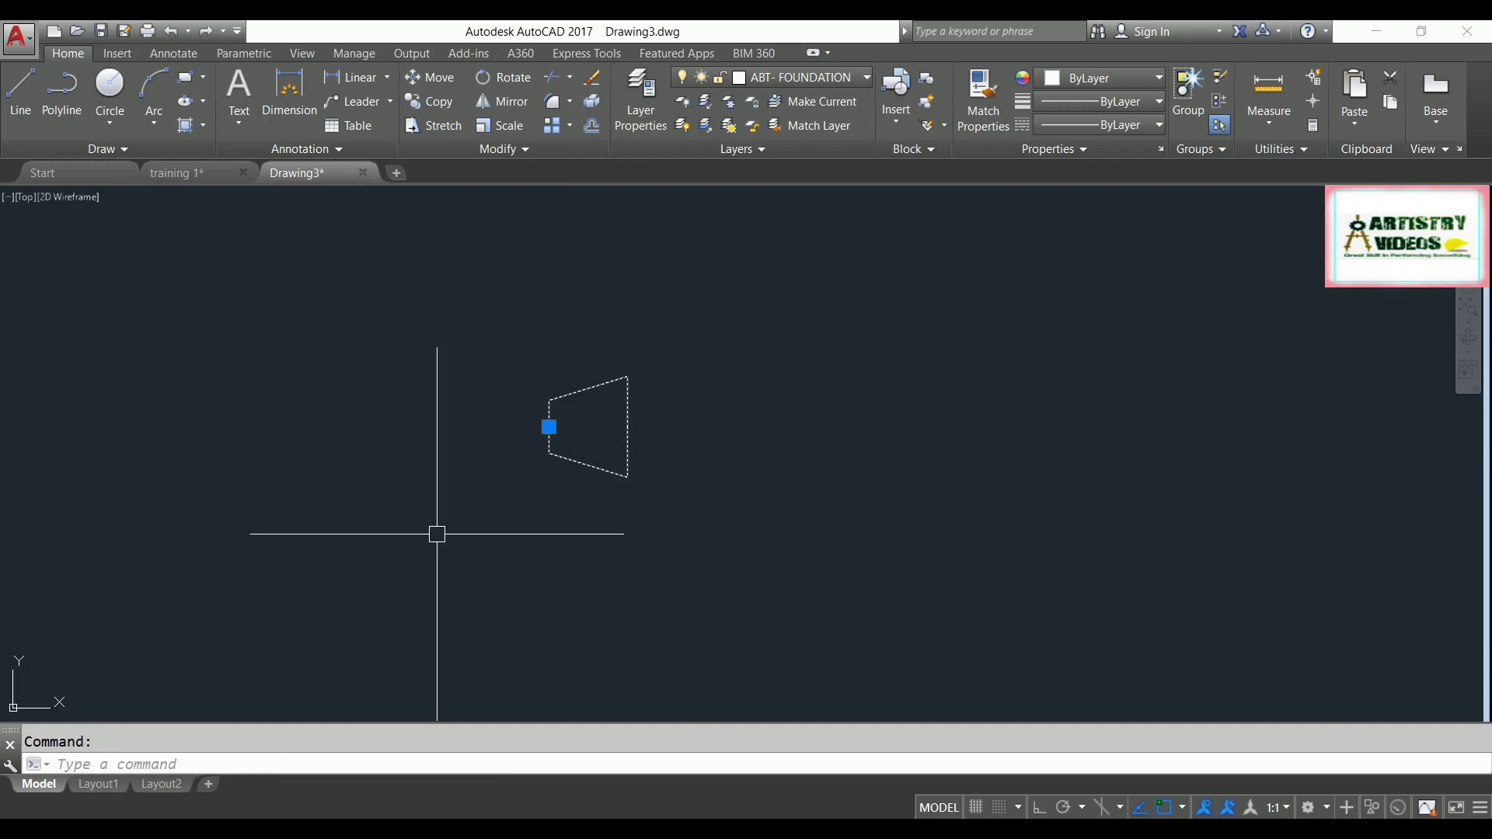
{"action": "key", "text": "ctrl+c"}
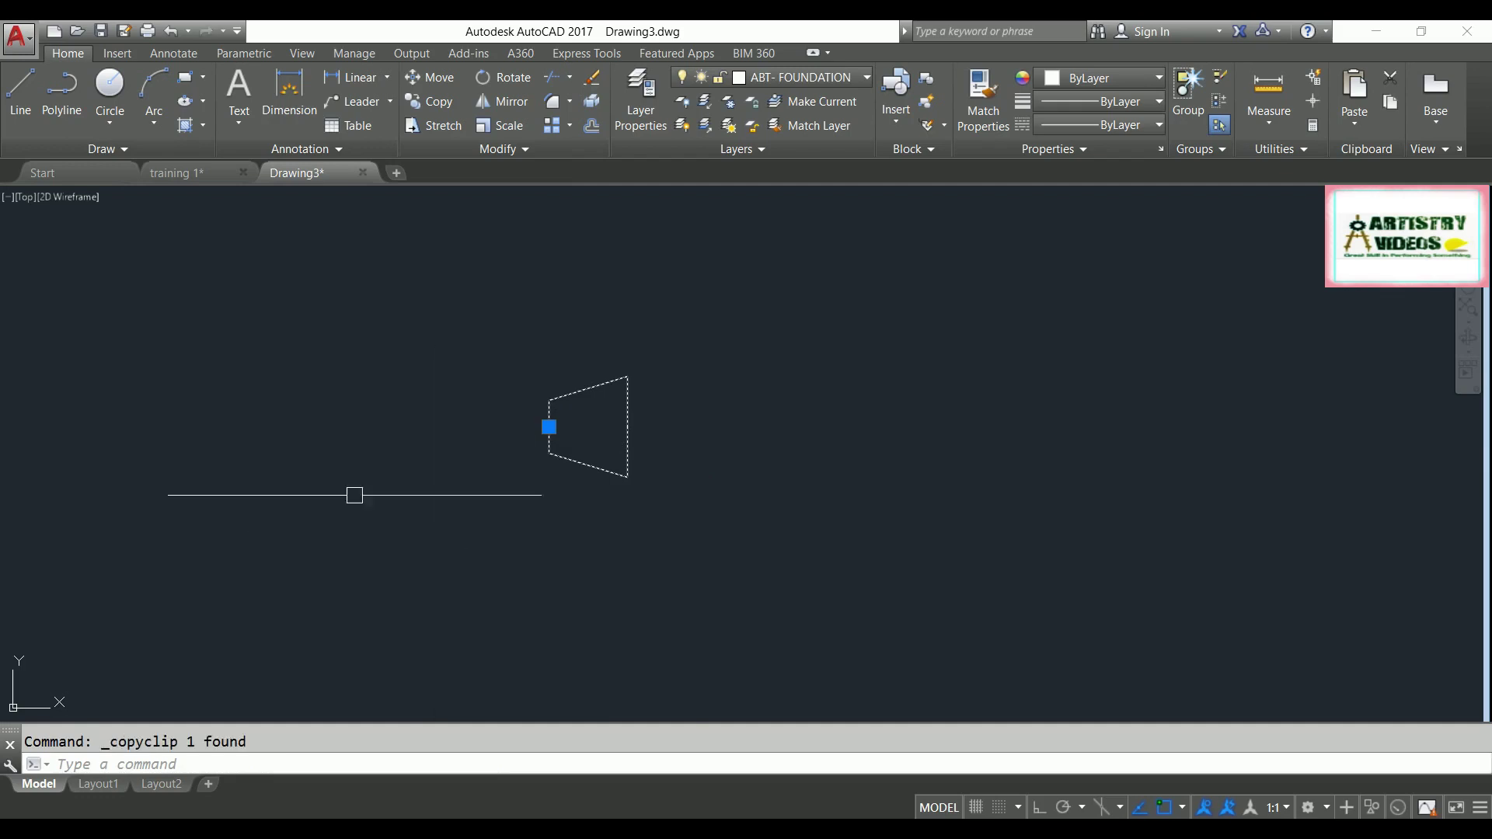
{"action": "left_click", "coordinate": [185, 176]}
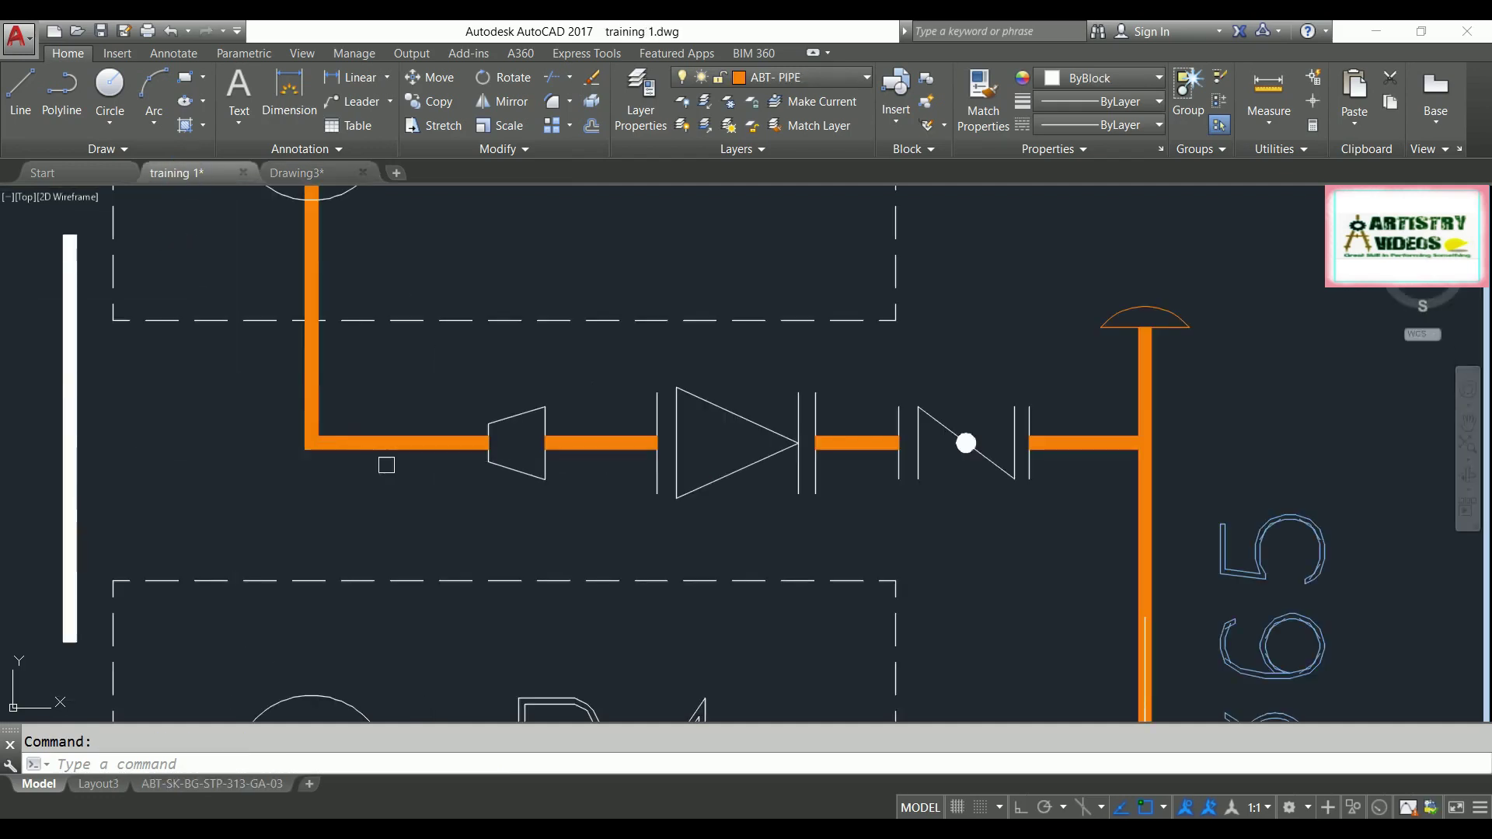
{"action": "key", "text": "ctrl+v"}
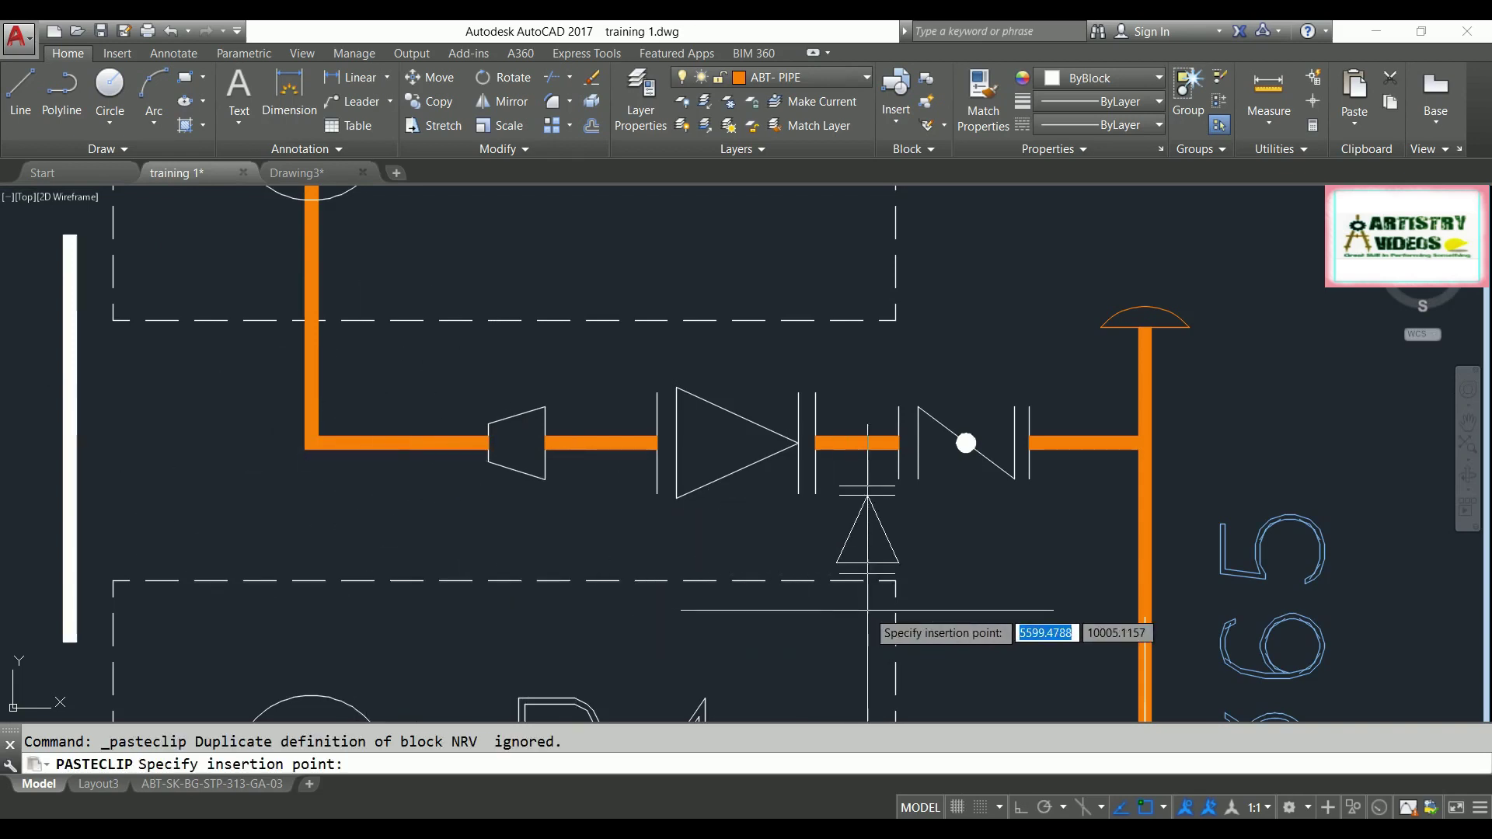
{"action": "middle_click_drag", "start_coordinate": [870, 618], "coordinate": [707, 586]}
{"action": "left_click", "coordinate": [834, 620]}
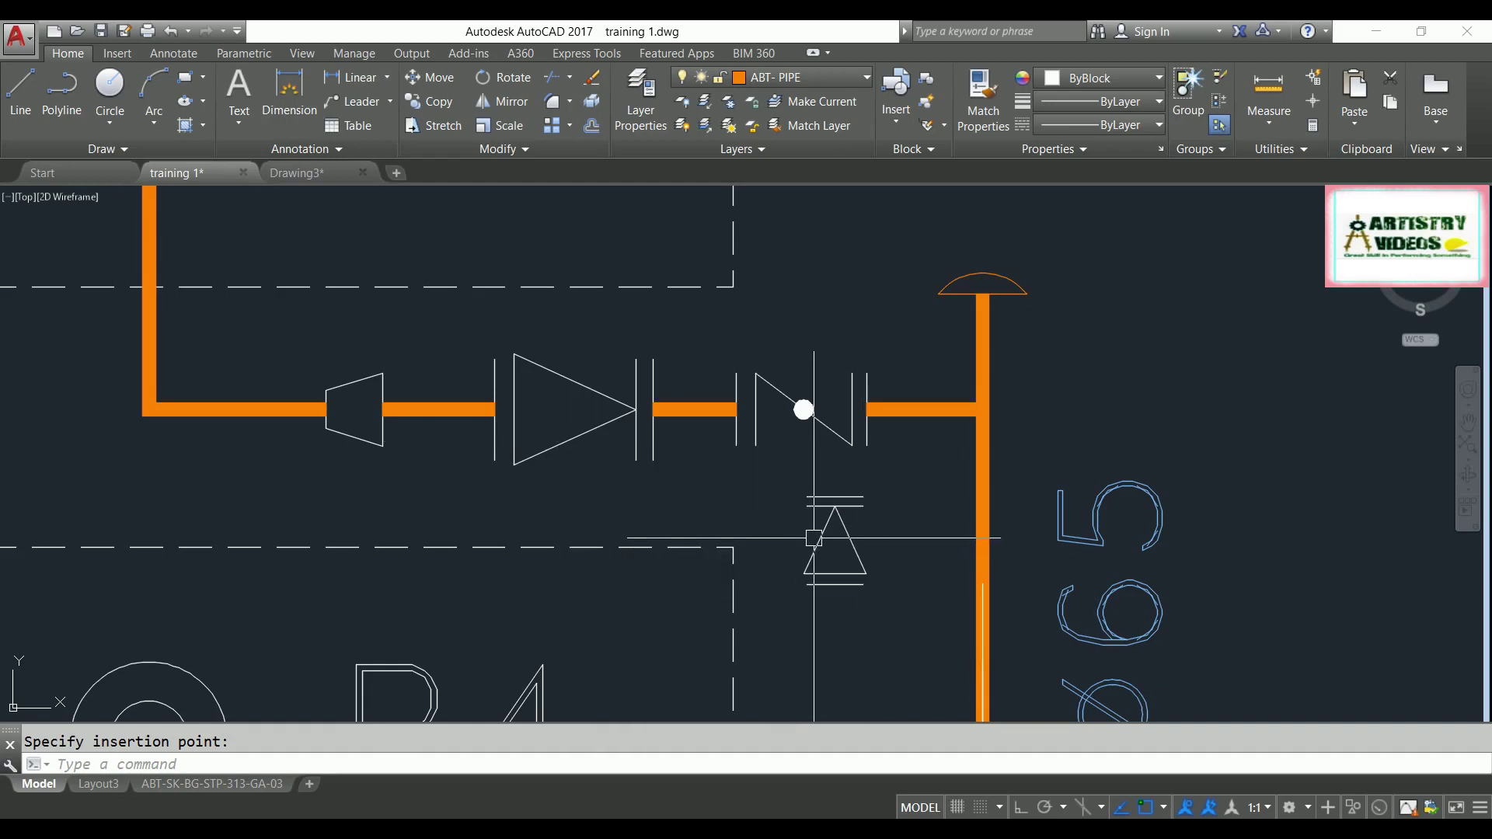
Step: Erase the pasted NRV block from the piping drawing
{"action": "left_click", "coordinate": [876, 491]}
{"action": "left_click", "coordinate": [817, 615]}
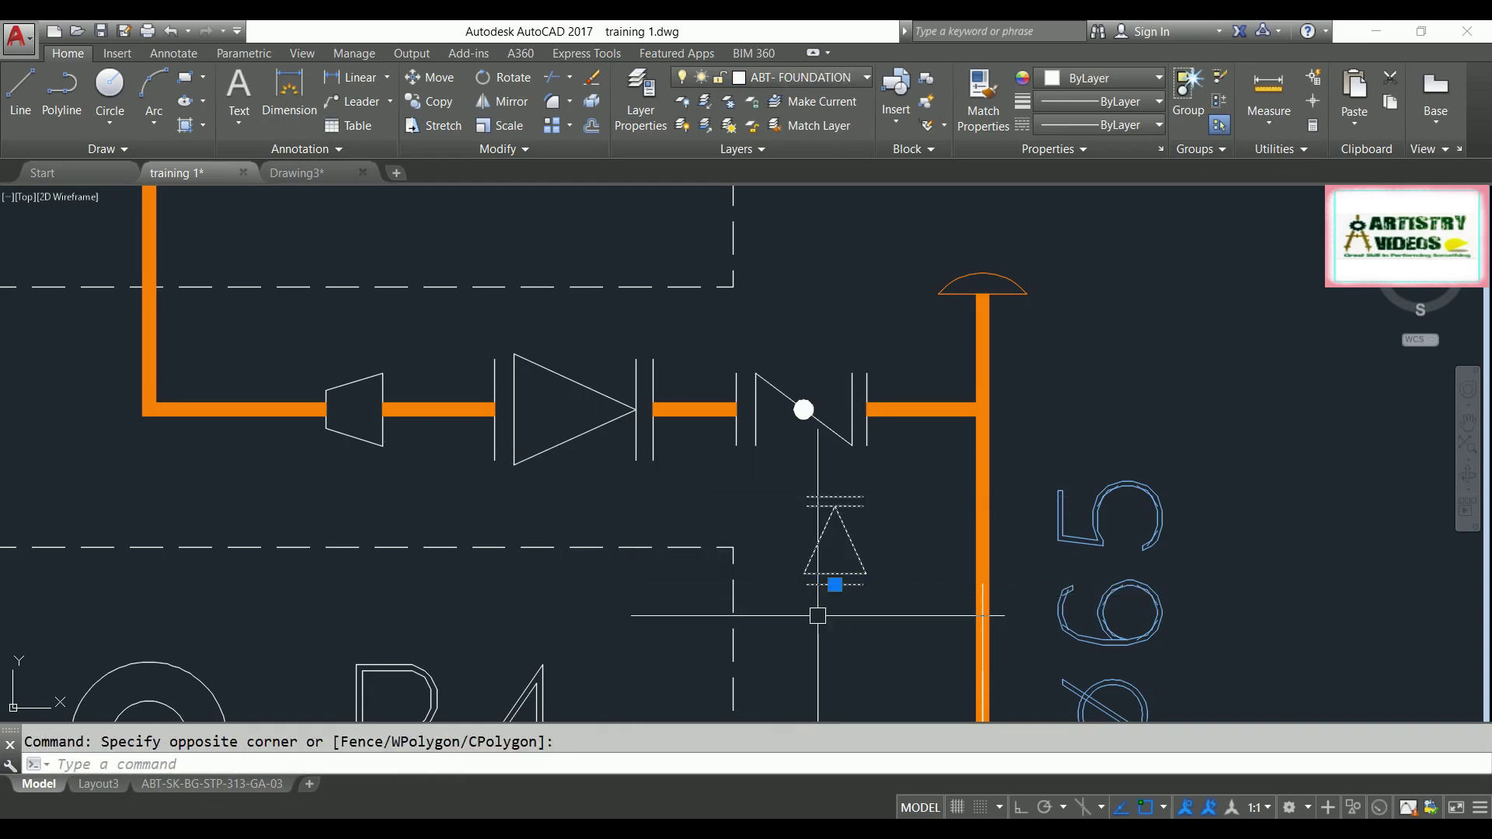
{"action": "key", "text": "Delete"}
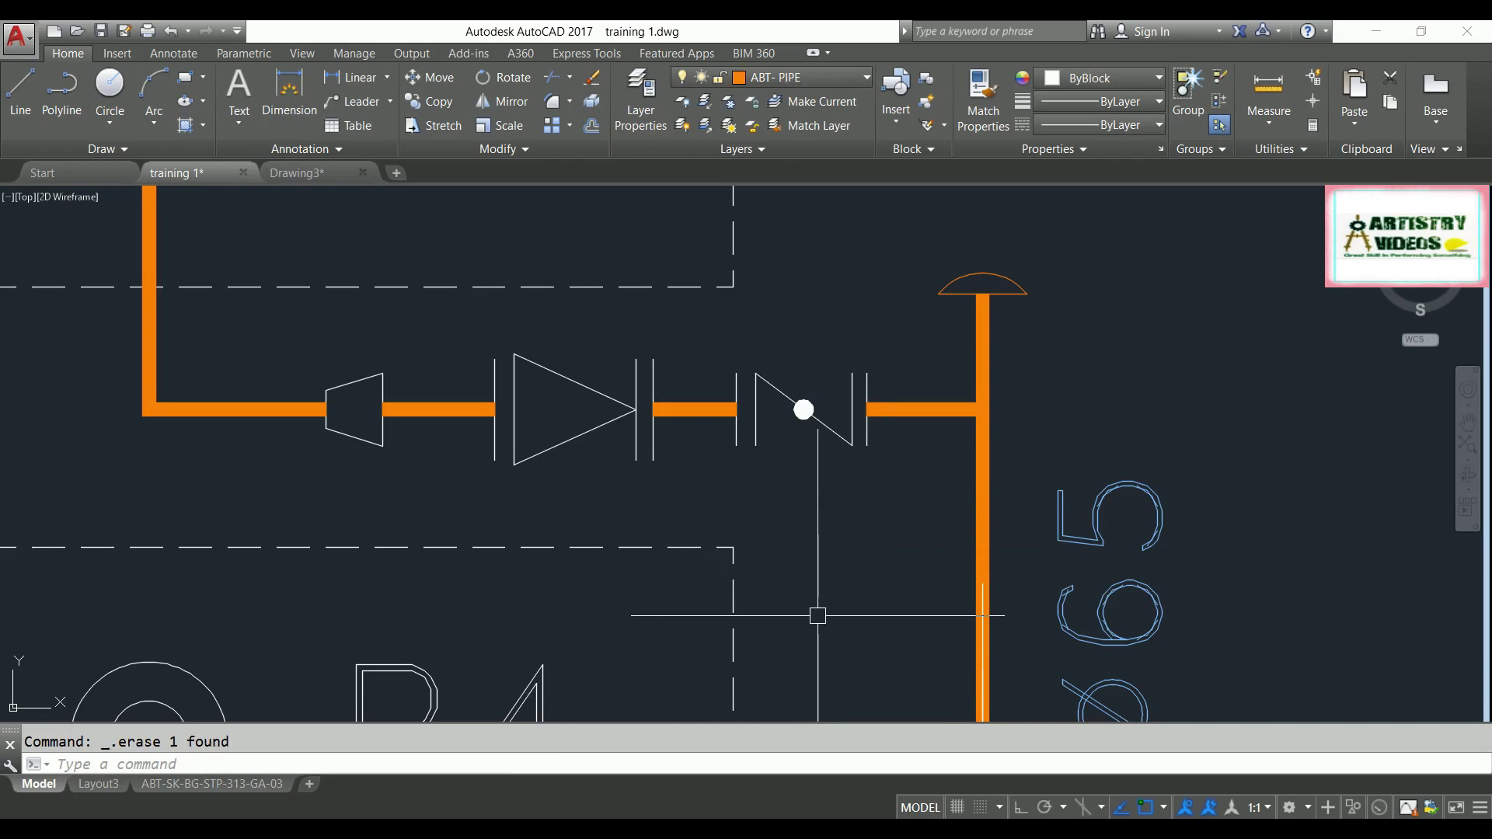
Step: Look over the training 1 piping with an empty window selection, then return to Drawing3
{"action": "middle_click_drag", "start_coordinate": [808, 610], "coordinate": [773, 650]}
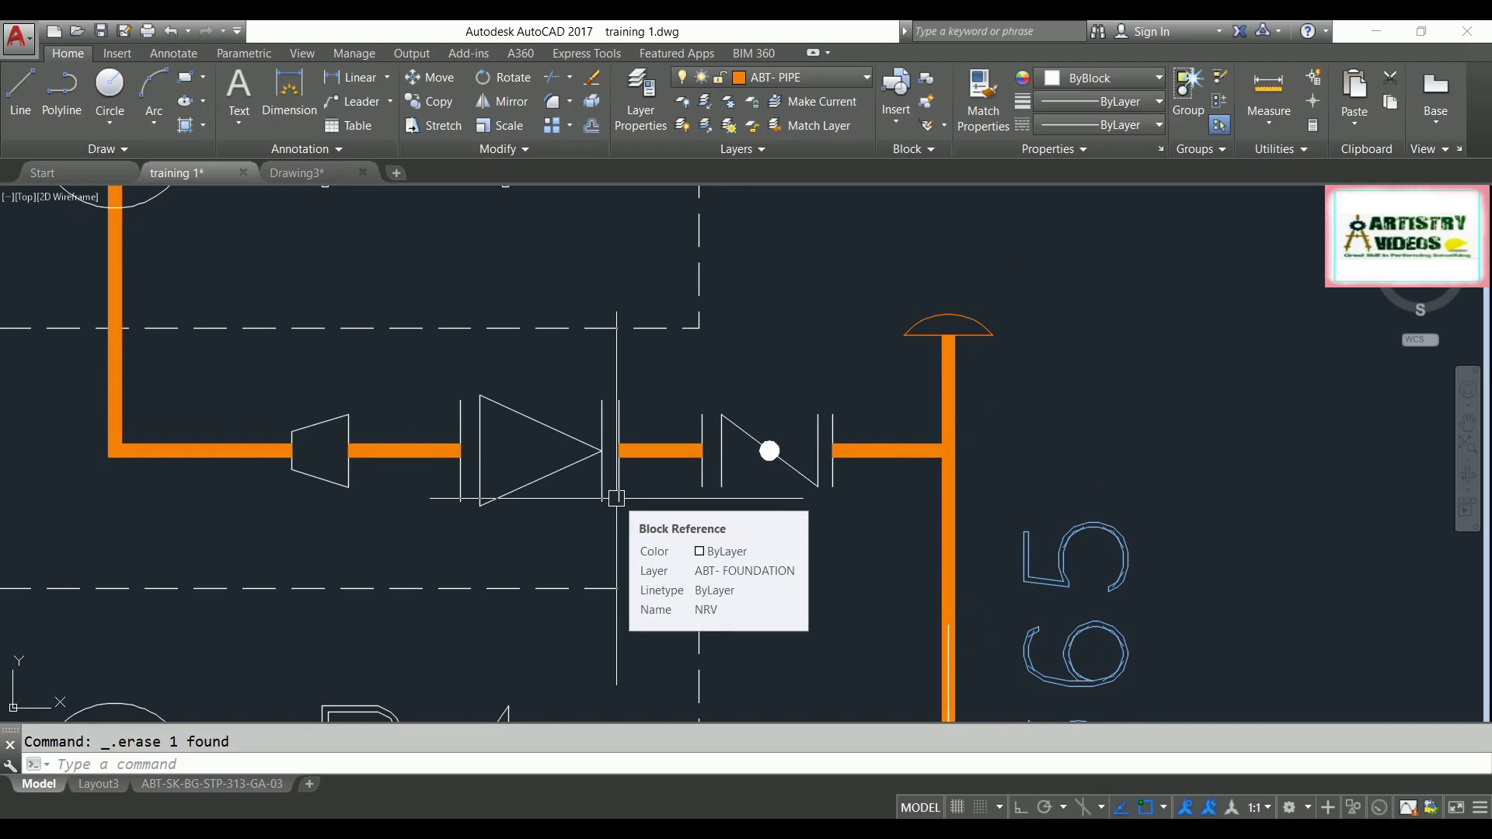
{"action": "left_click", "coordinate": [283, 174]}
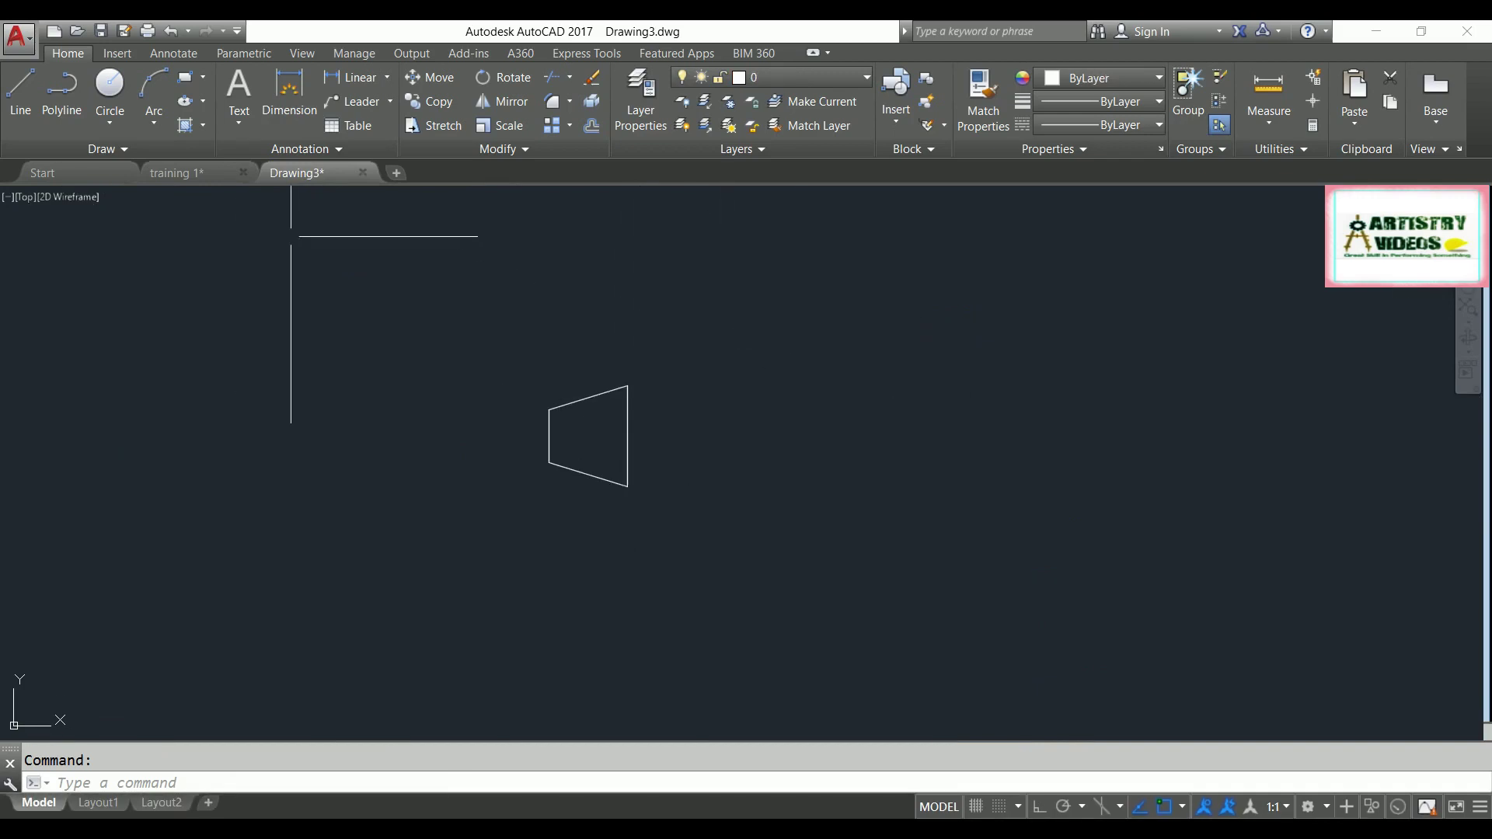
{"action": "left_click", "coordinate": [200, 173]}
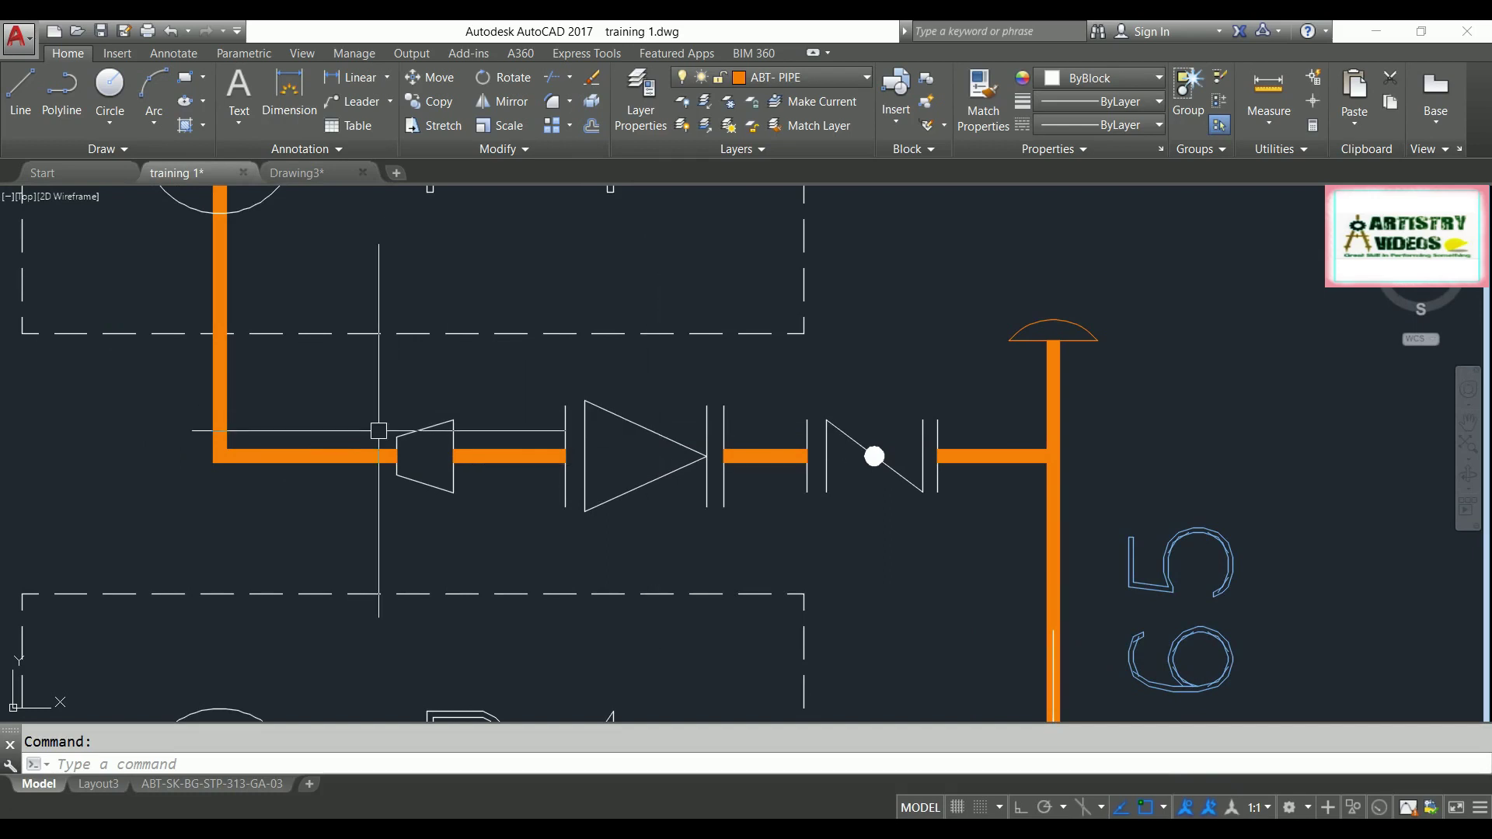
{"action": "middle_click_drag", "start_coordinate": [378, 431], "coordinate": [358, 448]}
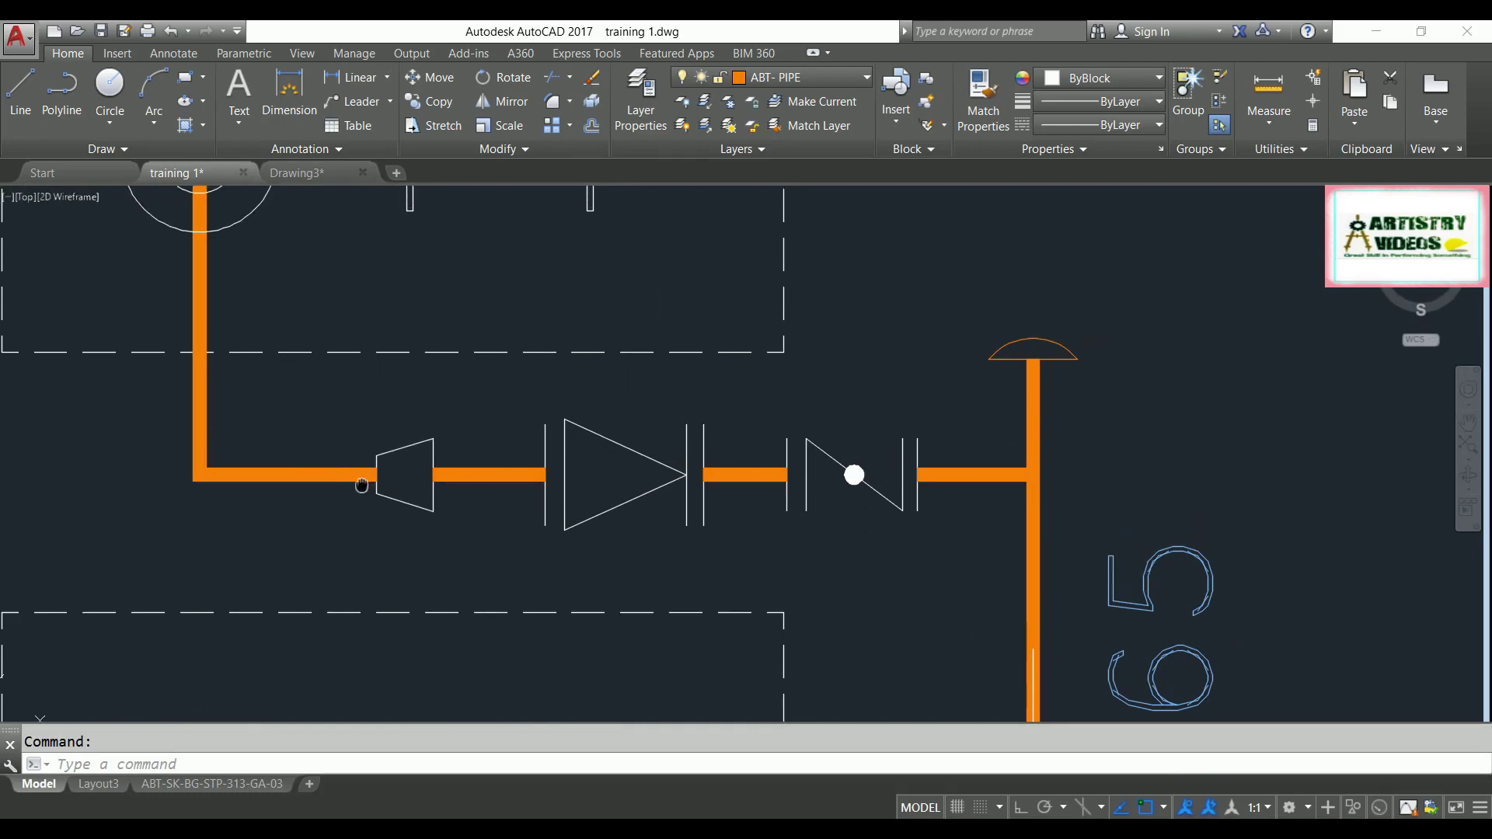
{"action": "left_click", "coordinate": [315, 396]}
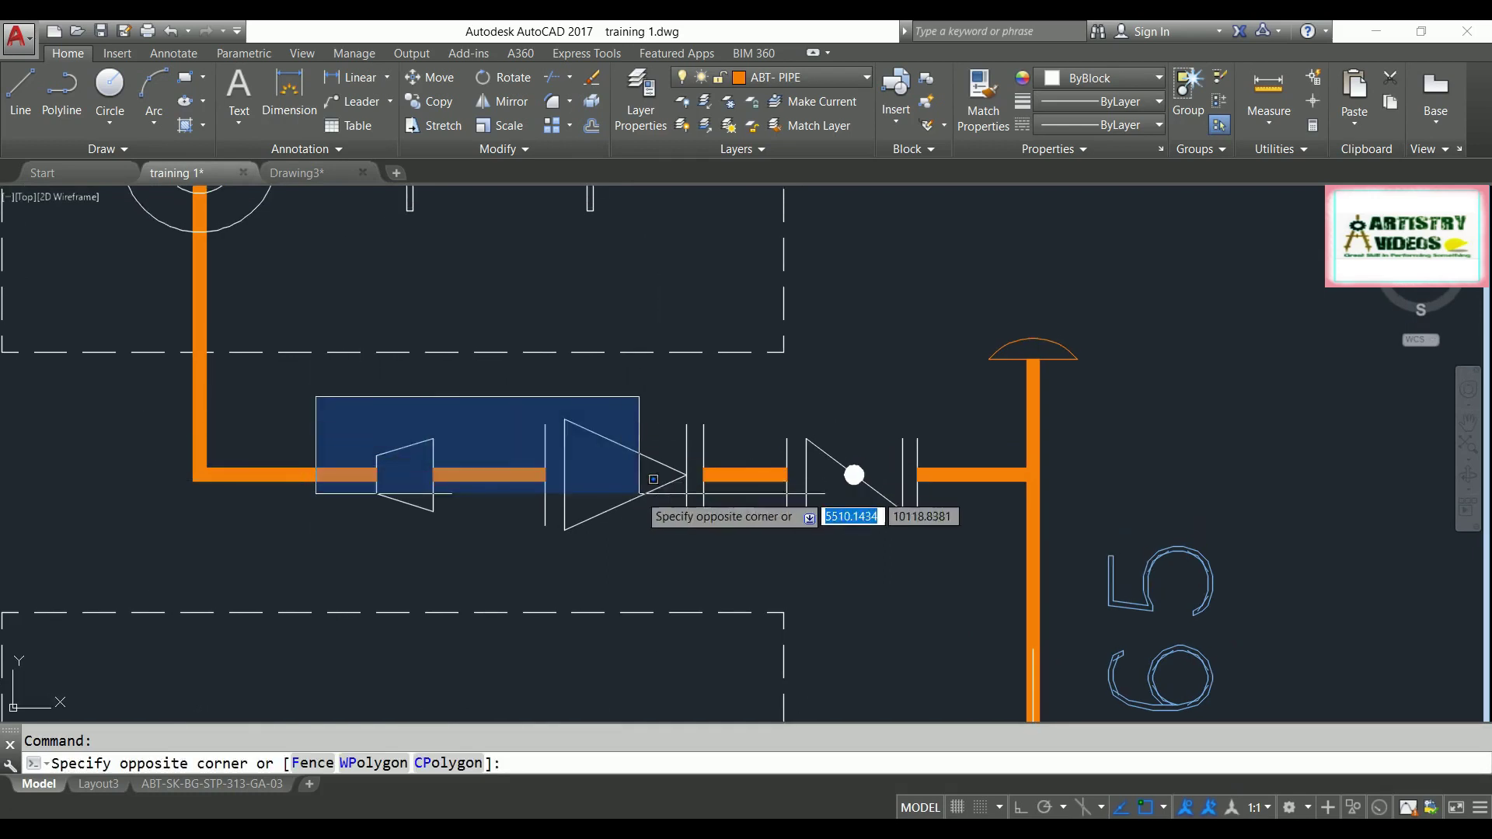
{"action": "left_click", "coordinate": [306, 413]}
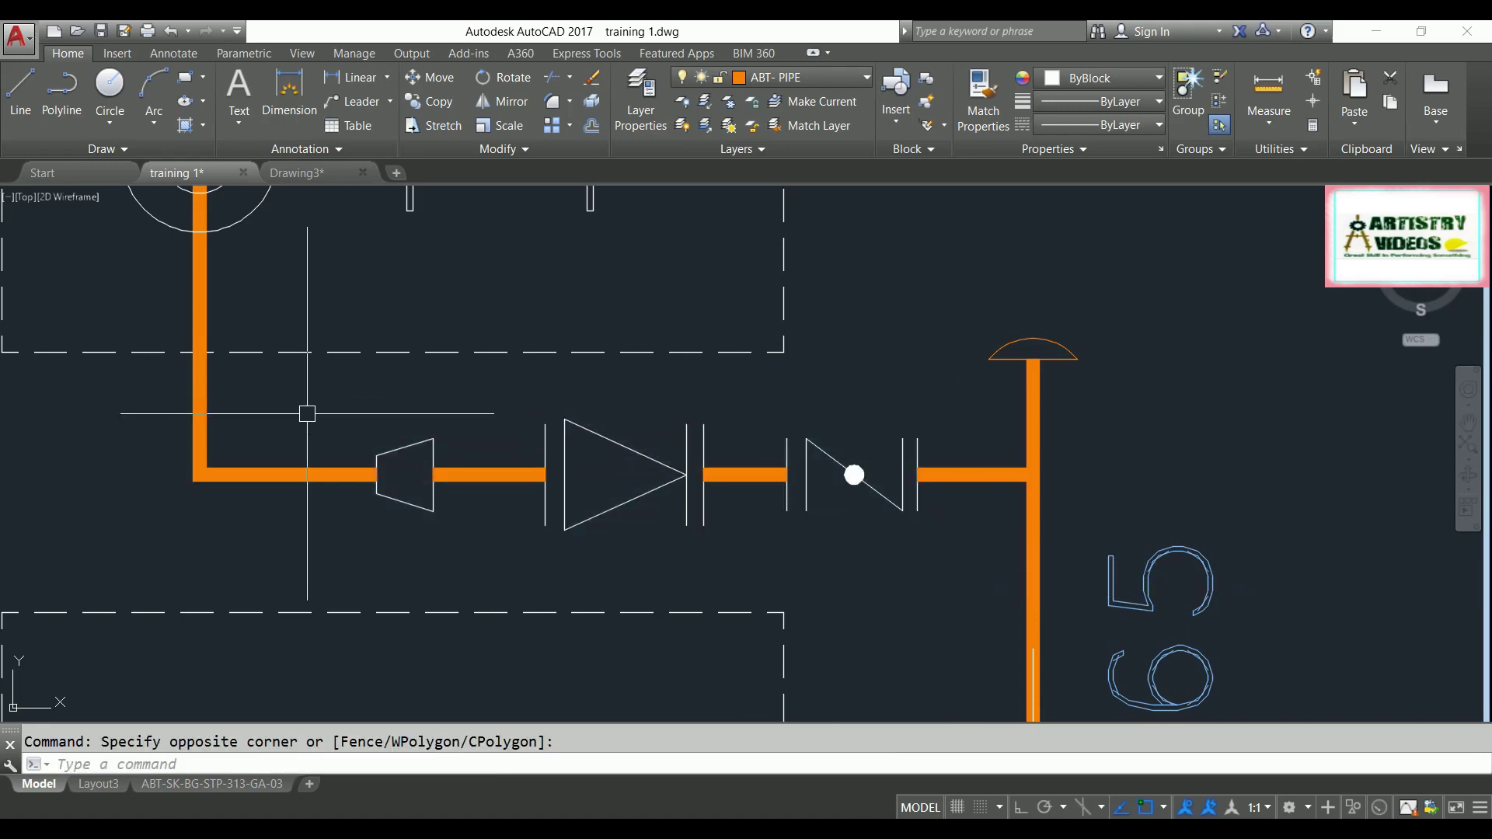
{"action": "left_click", "coordinate": [296, 172]}
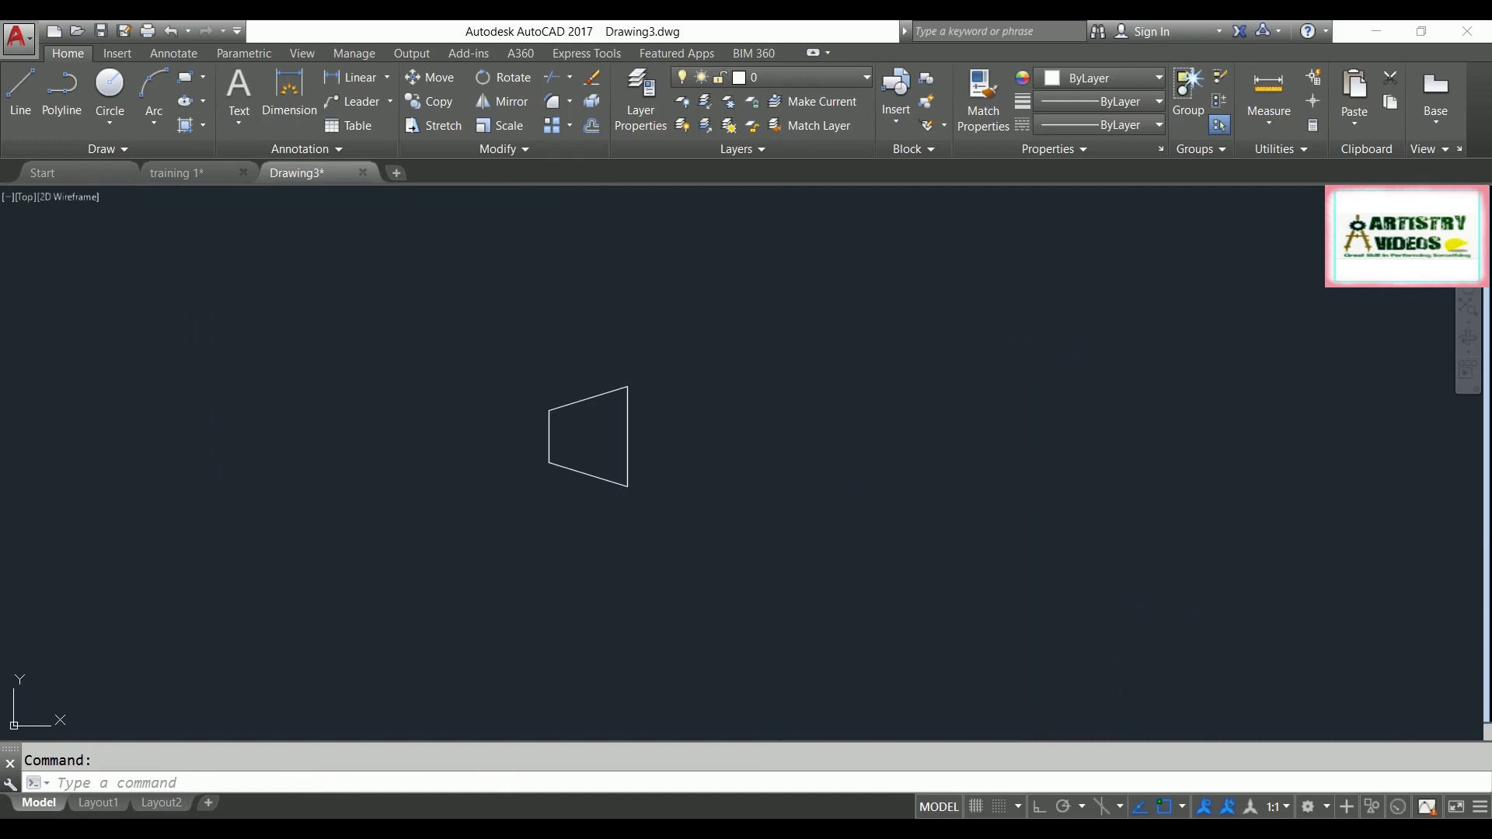
Step: Select the trapezoid block in Drawing3, then clear the selection
{"action": "left_click", "coordinate": [548, 437]}
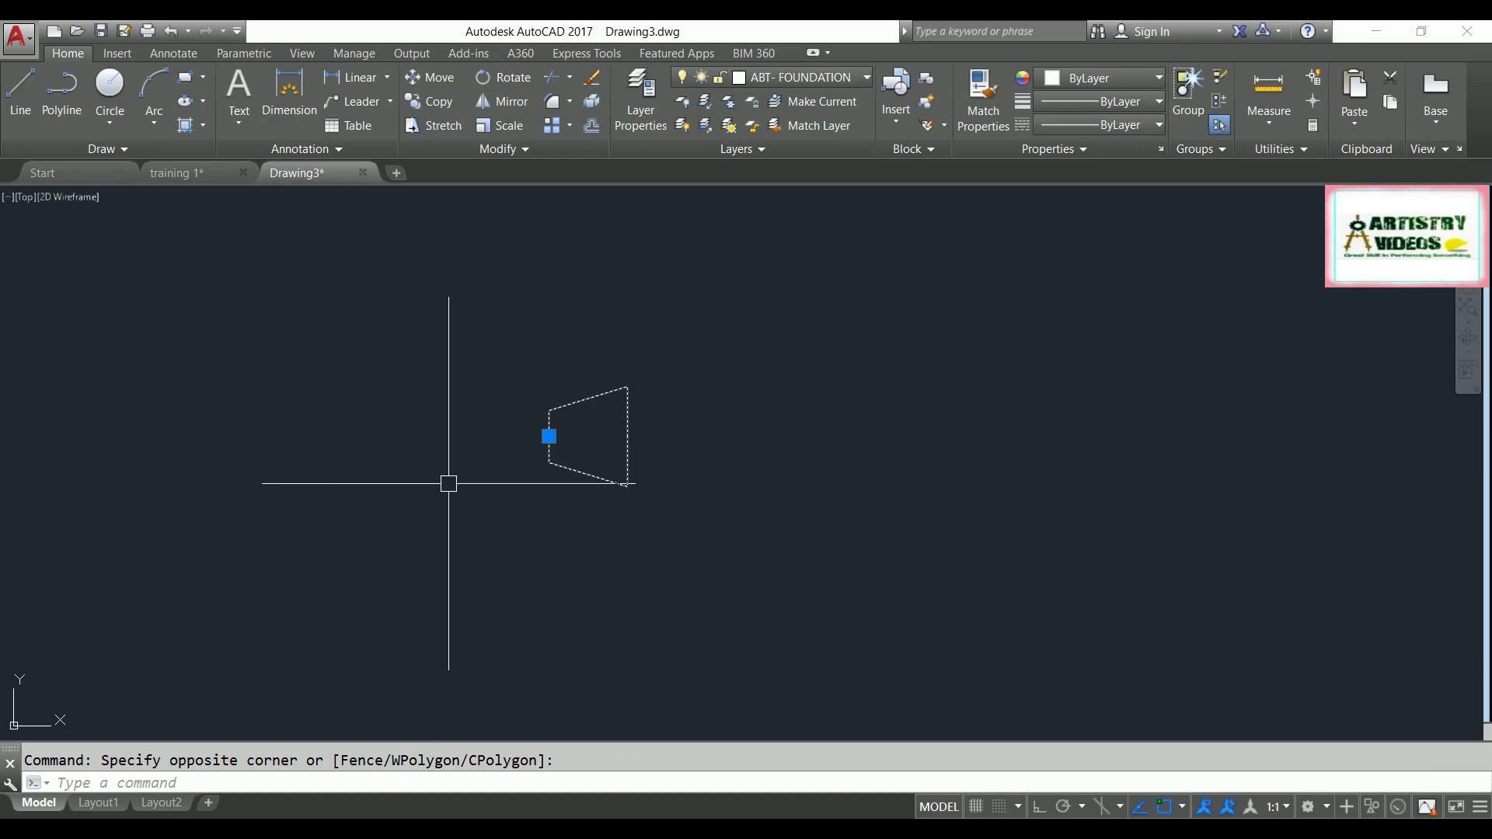
{"action": "key", "text": "Escape"}
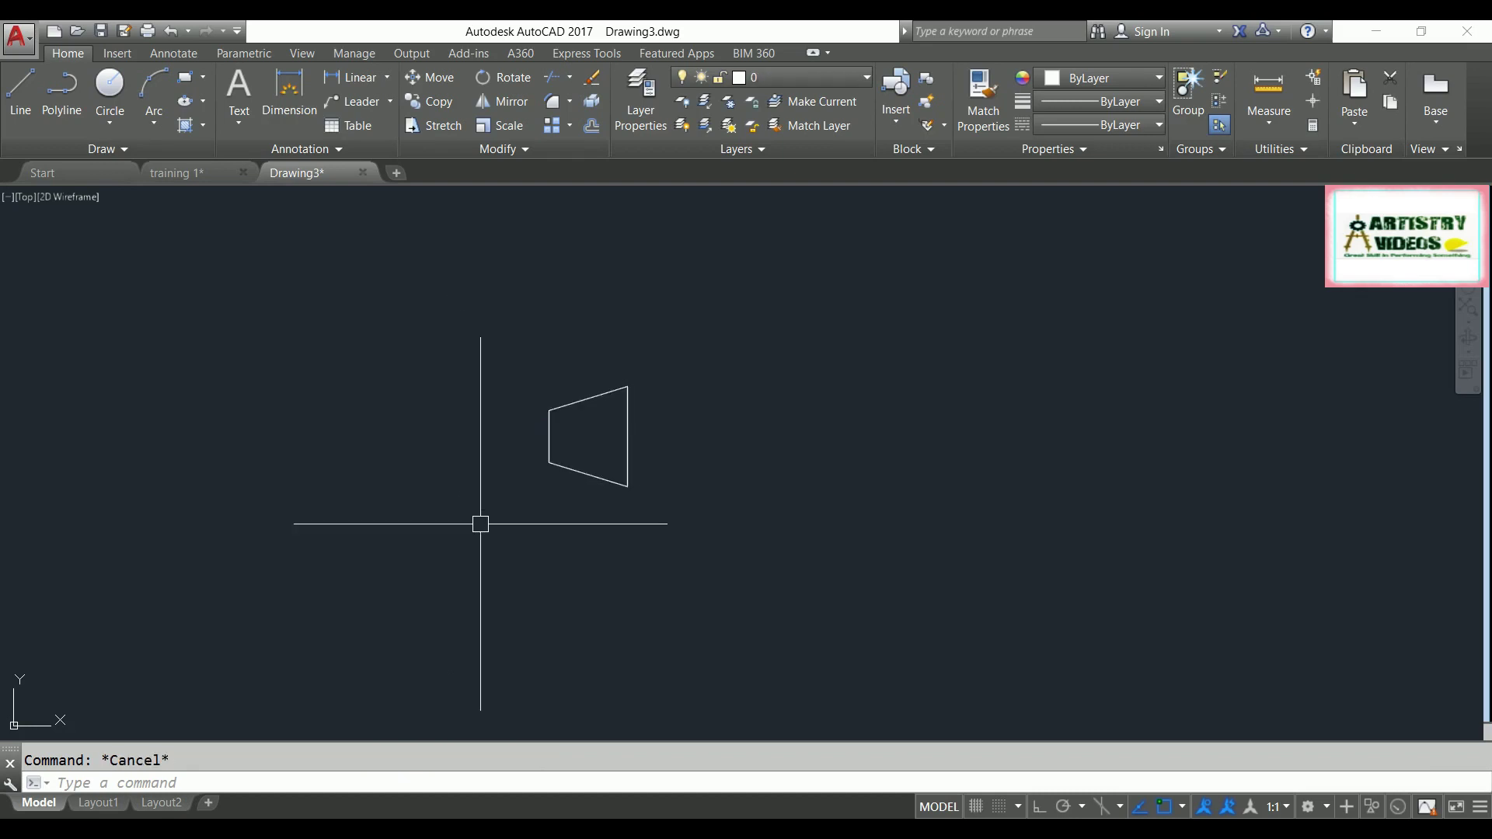
{"action": "mouse_move", "coordinate": [579, 470]}
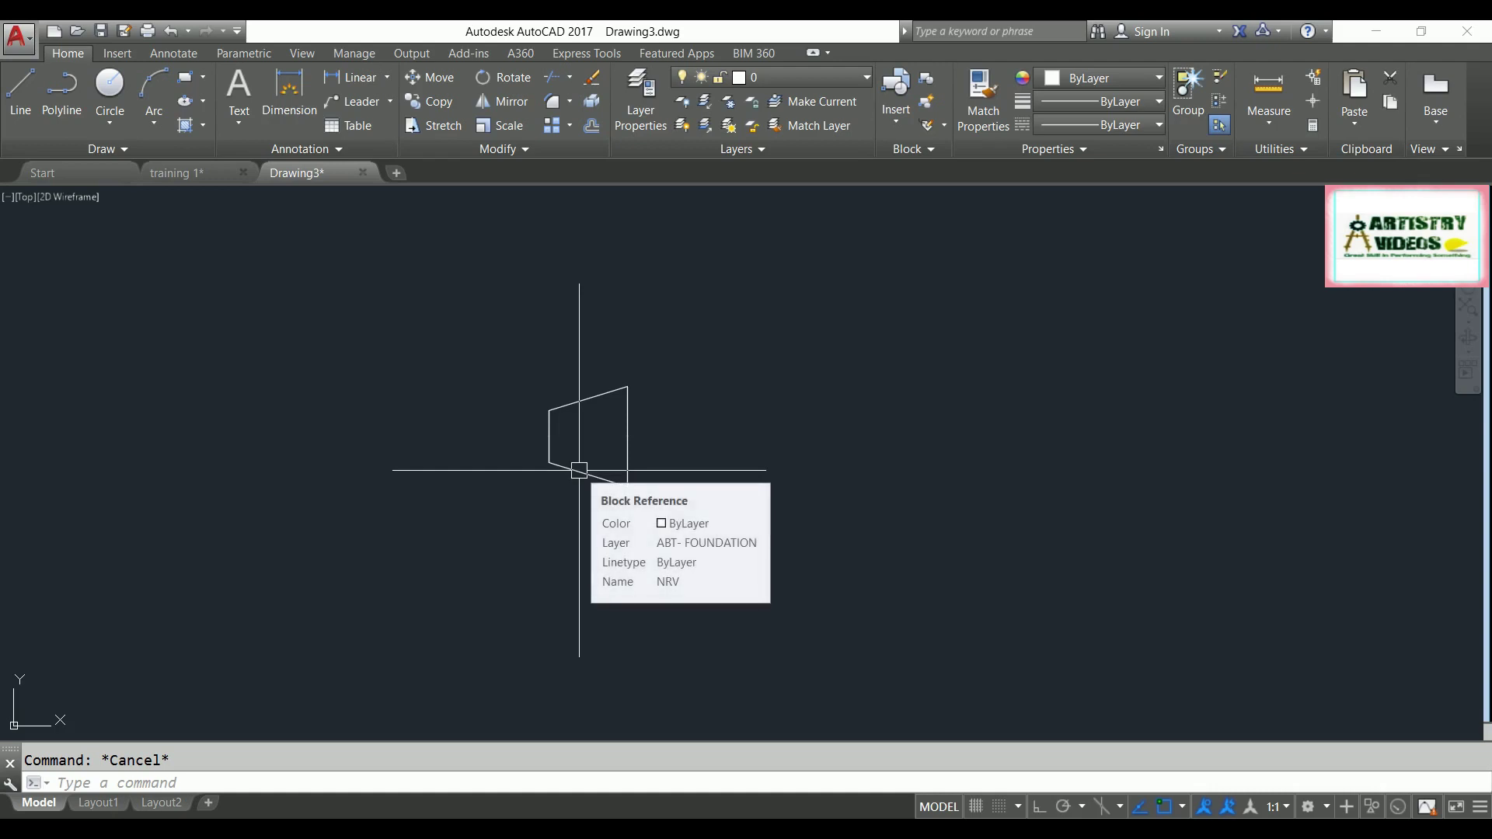
{"action": "left_click", "coordinate": [560, 493]}
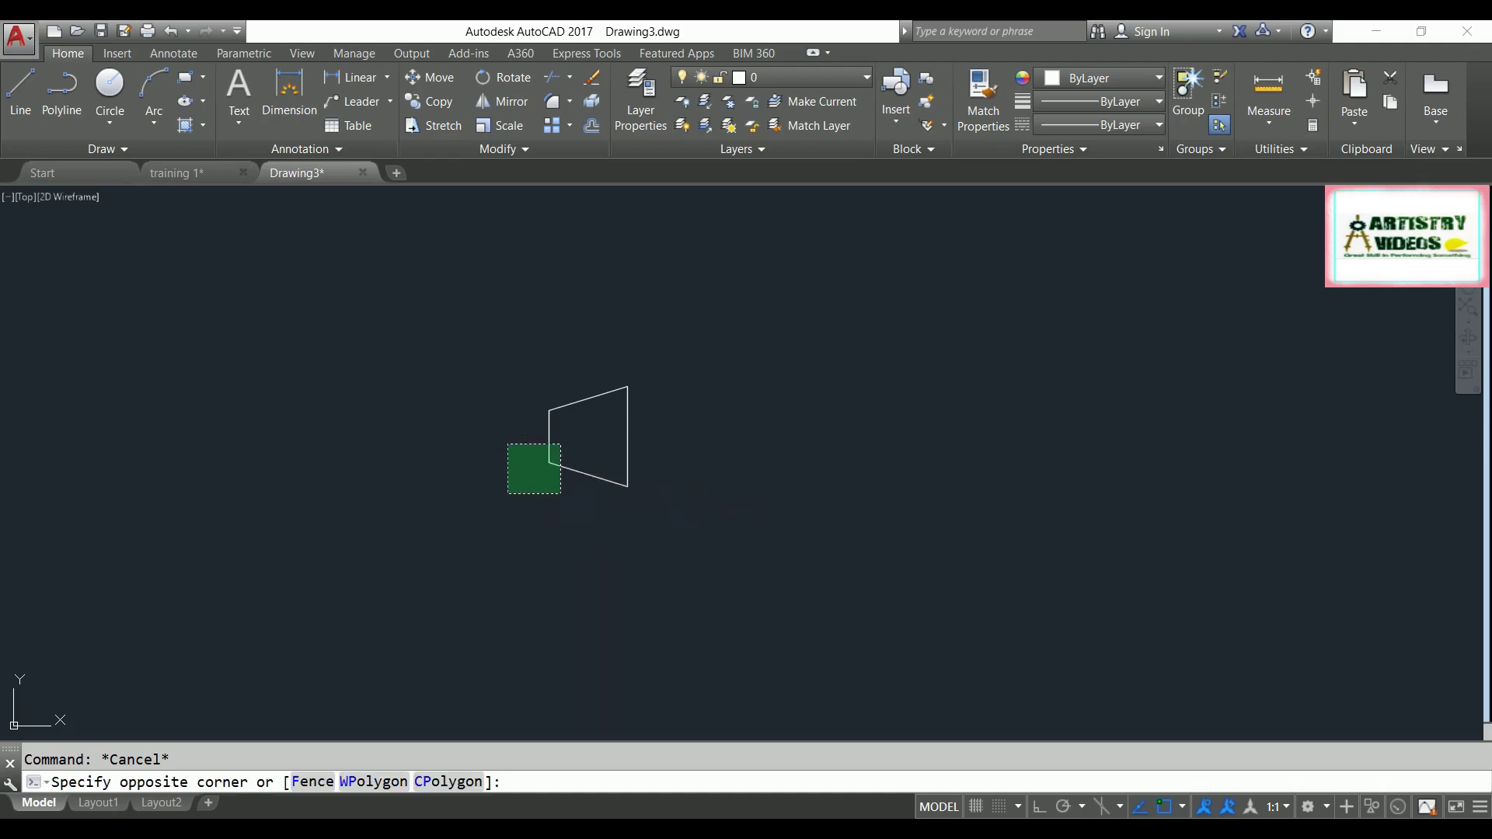
{"action": "left_click", "coordinate": [508, 445]}
{"action": "key", "text": "Escape"}
Step: Rename the NRV block to REDUCER from the Rename dialog's Blocks list
{"action": "type", "text": "RE"}
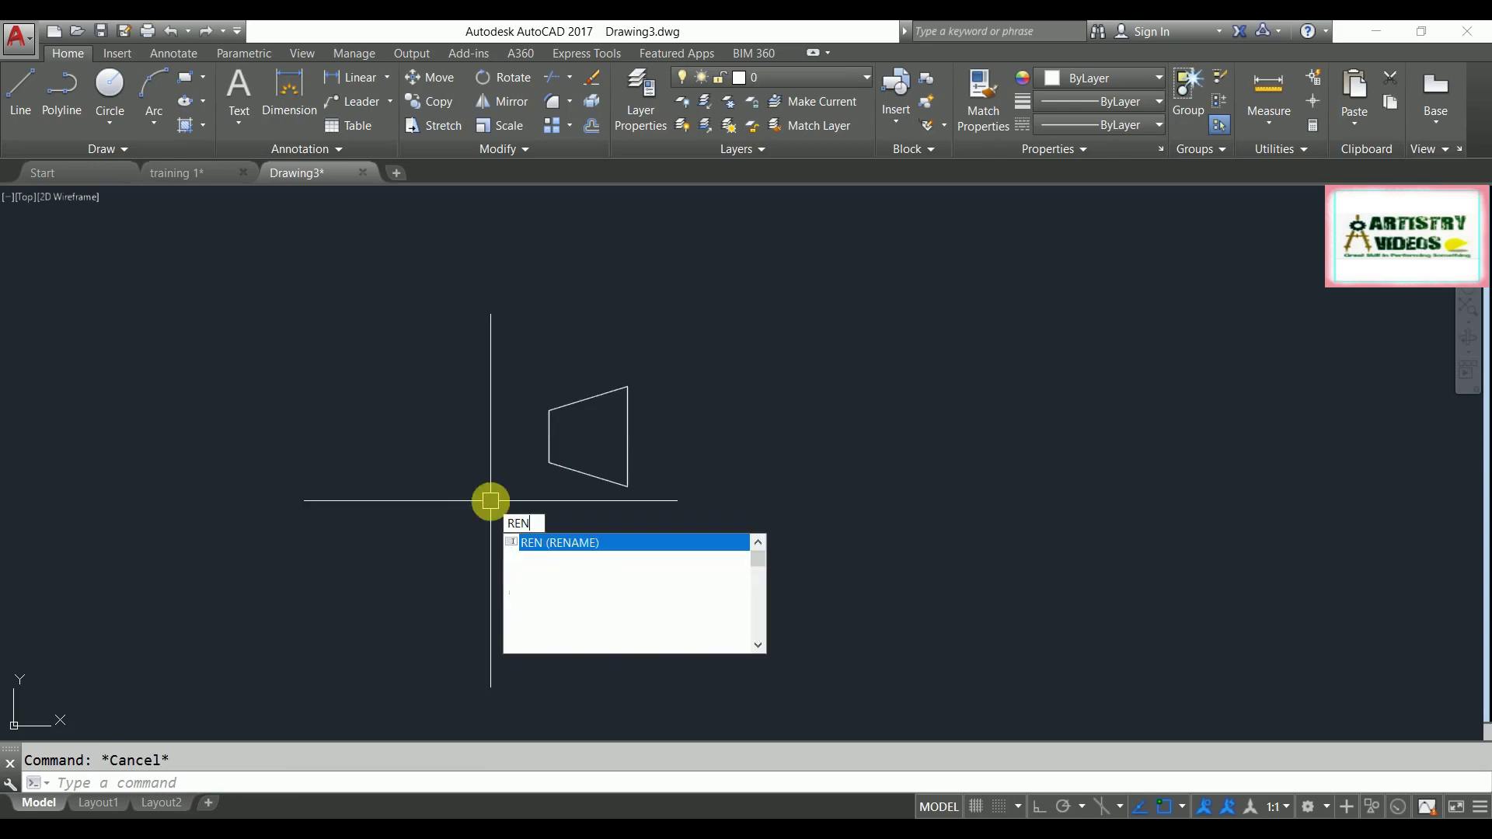
{"action": "type", "text": "N"}
{"action": "key", "text": "Return"}
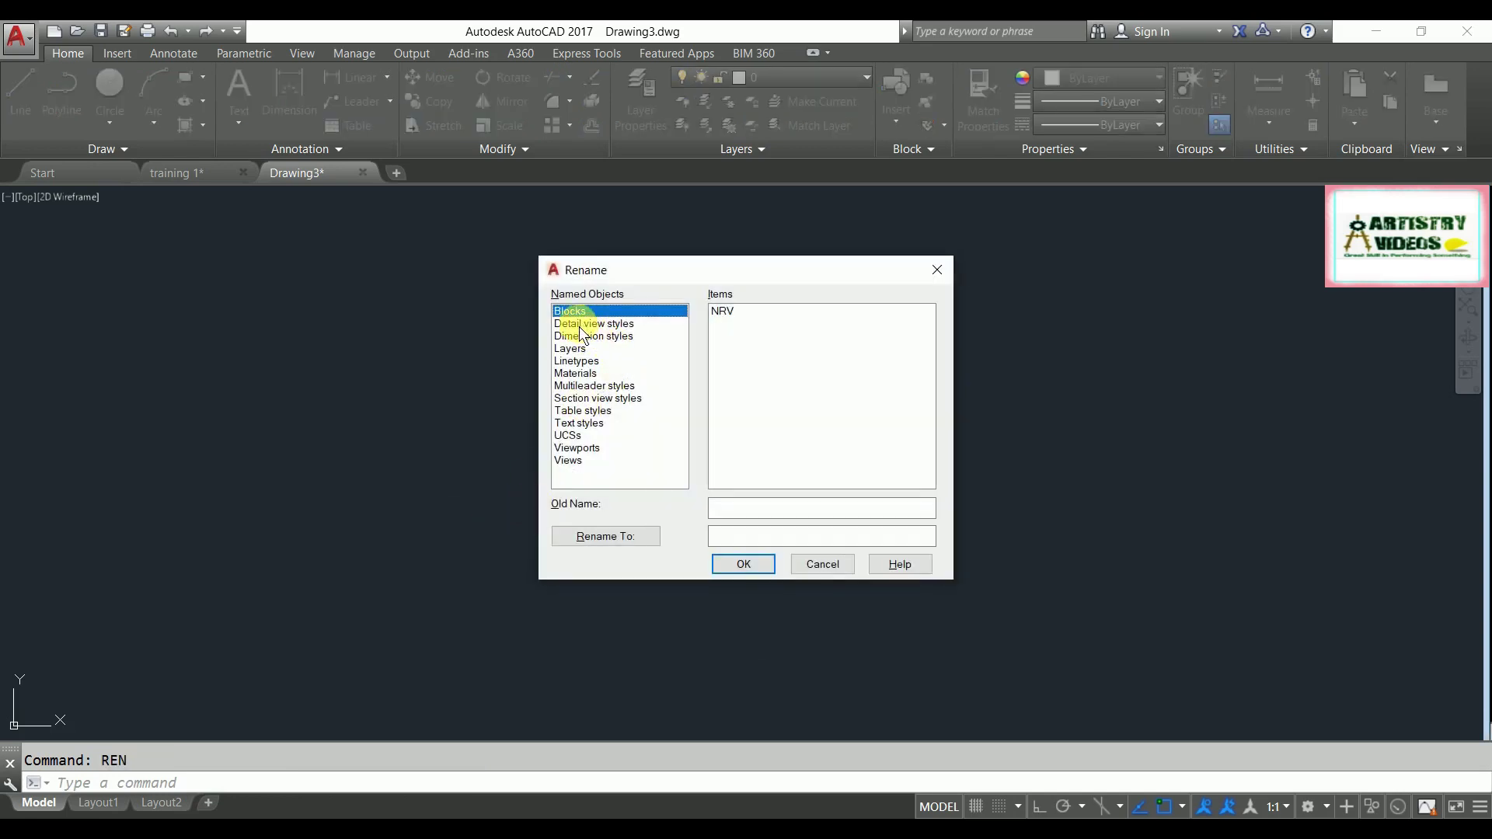
{"action": "left_click", "coordinate": [718, 312]}
{"action": "left_click", "coordinate": [758, 537]}
{"action": "type", "text": "REDUCER"}
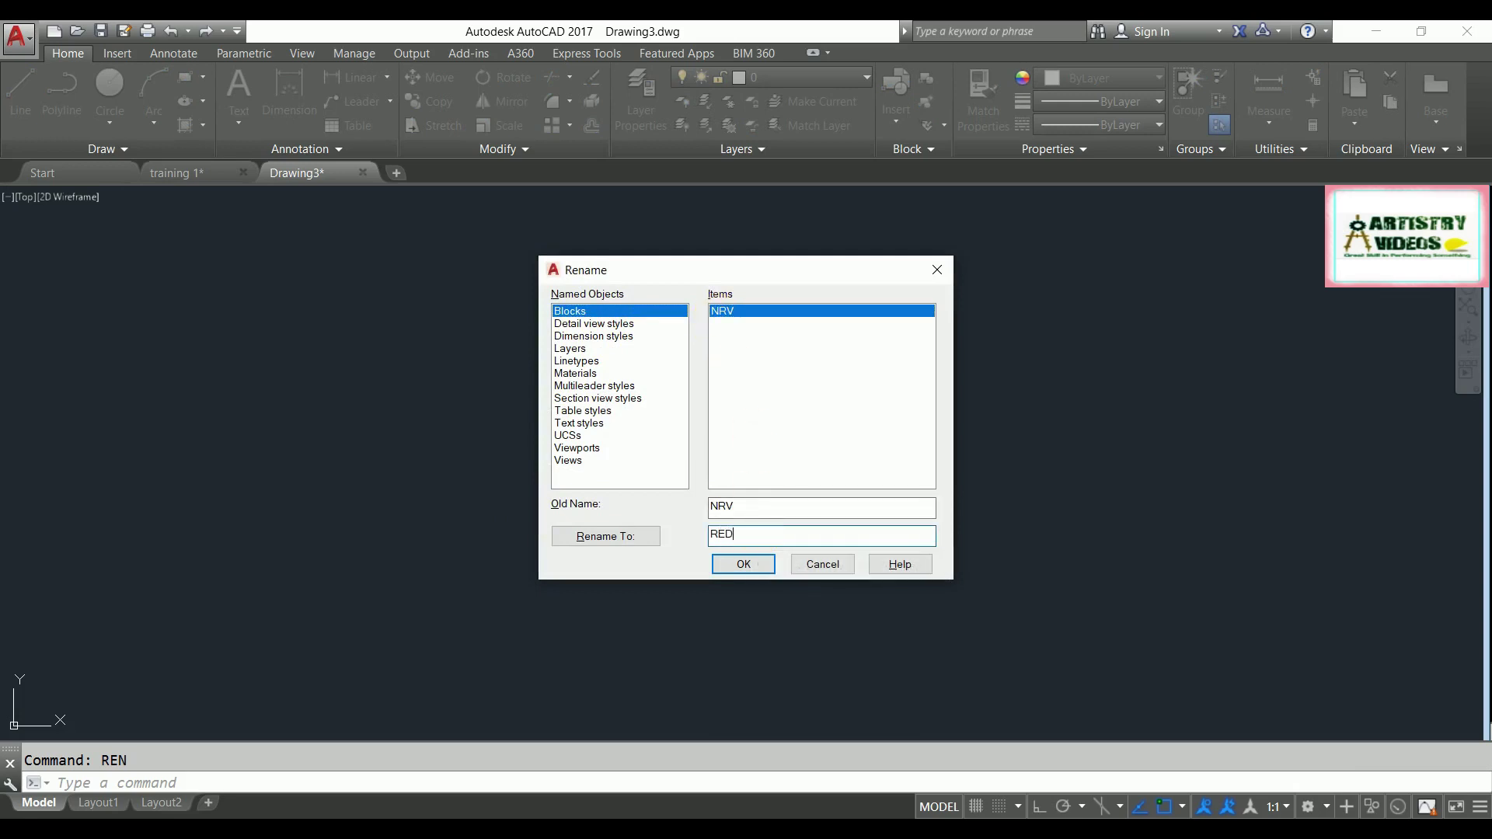
{"action": "left_click", "coordinate": [760, 571]}
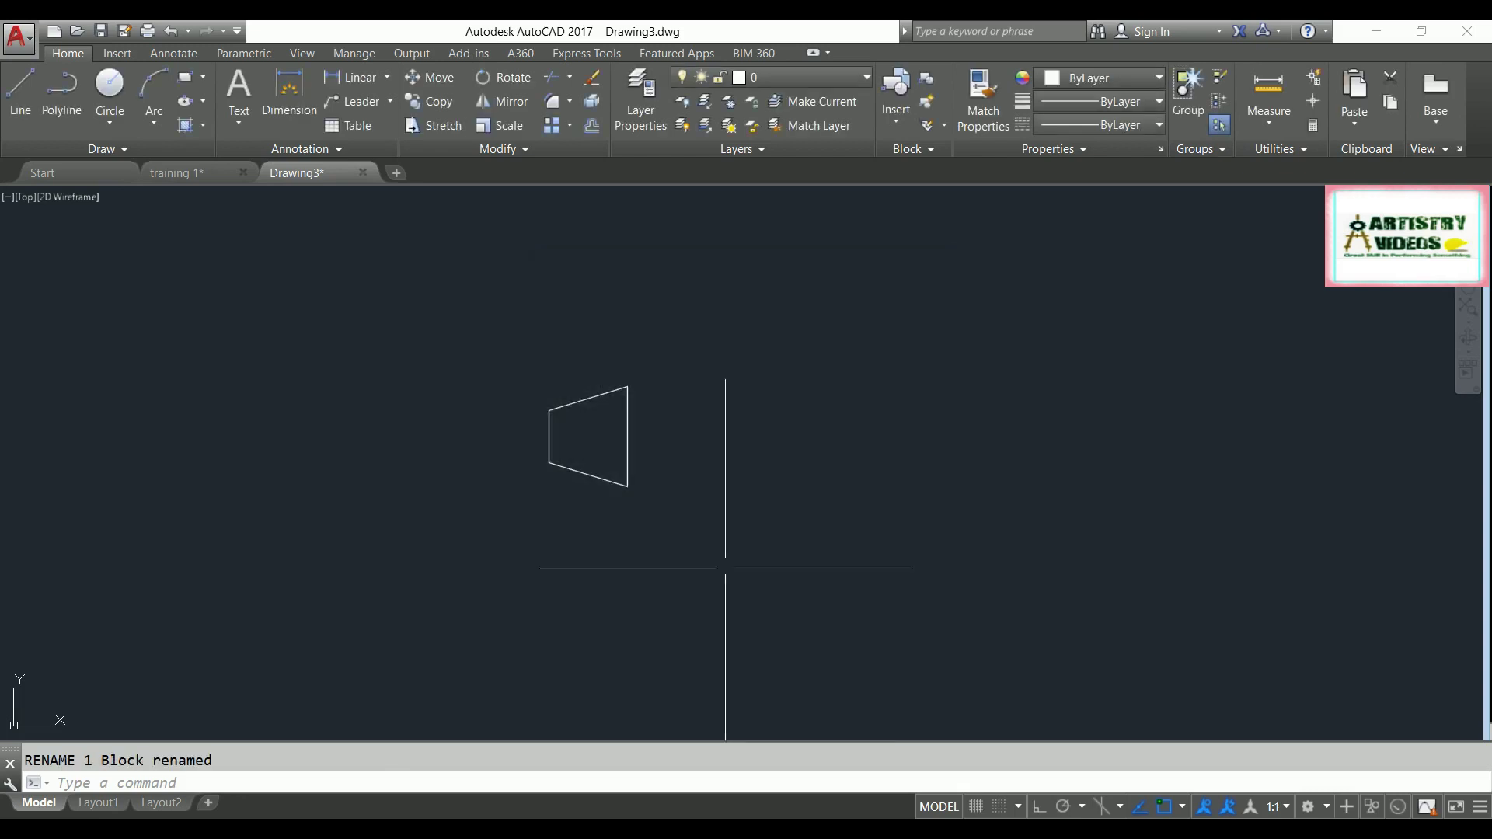
{"action": "left_click", "coordinate": [583, 466]}
Step: Copy the REDUCER block in Drawing3 to the clipboard
{"action": "left_click", "coordinate": [550, 510]}
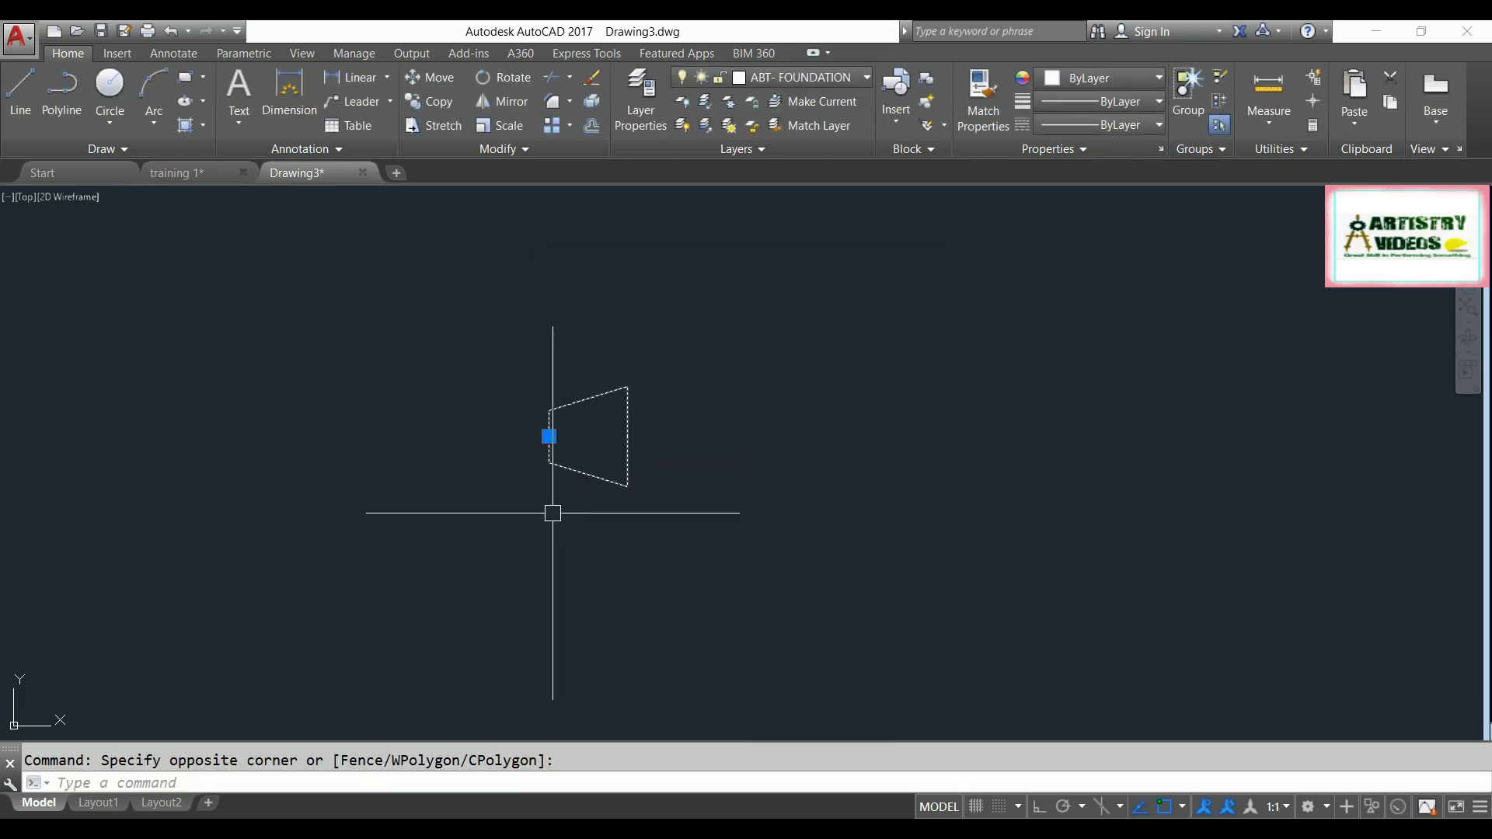
{"action": "key", "text": "ctrl+shift+c"}
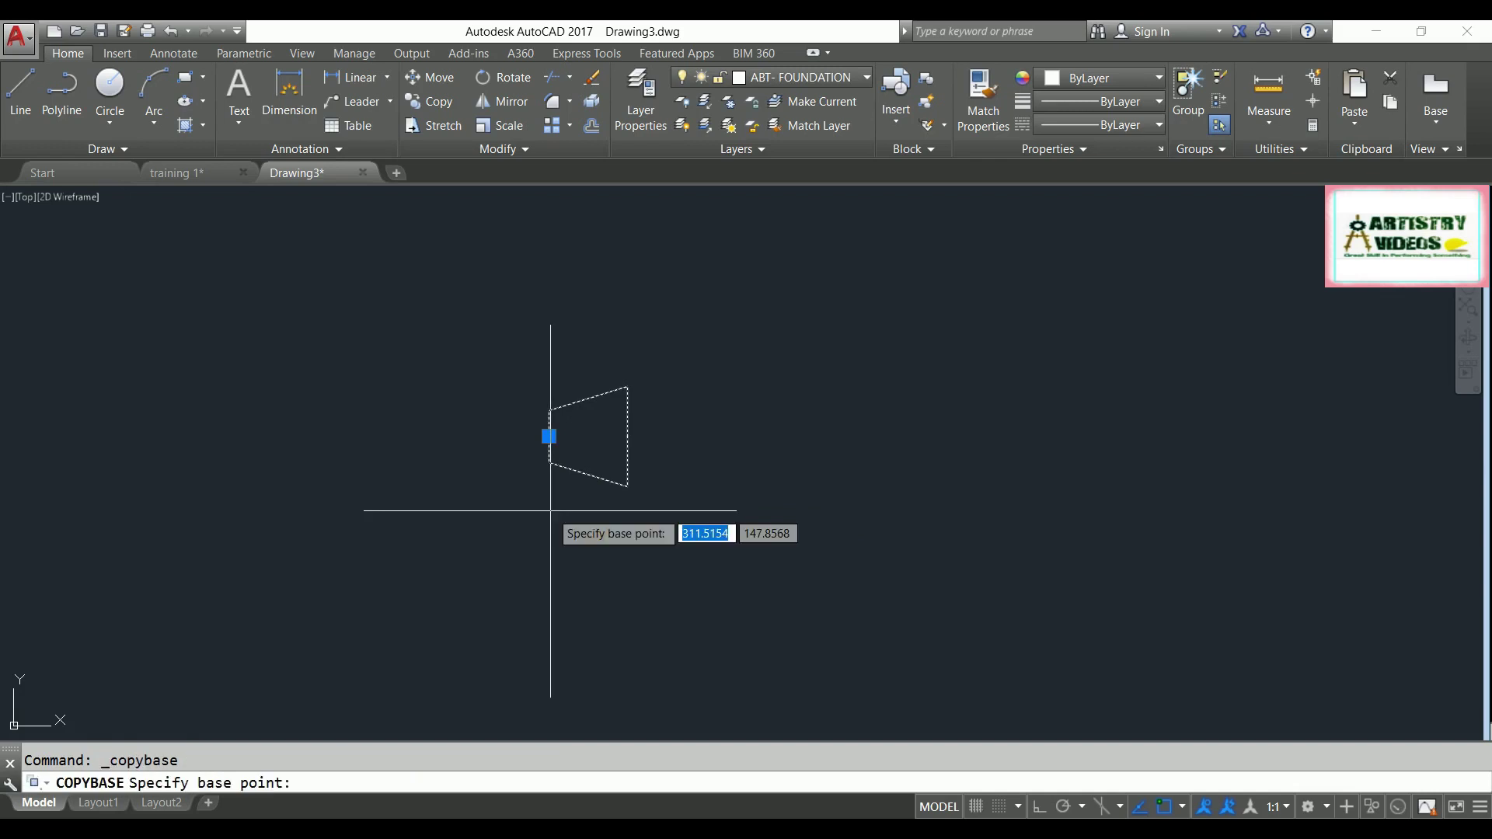
{"action": "key", "text": "Escape"}
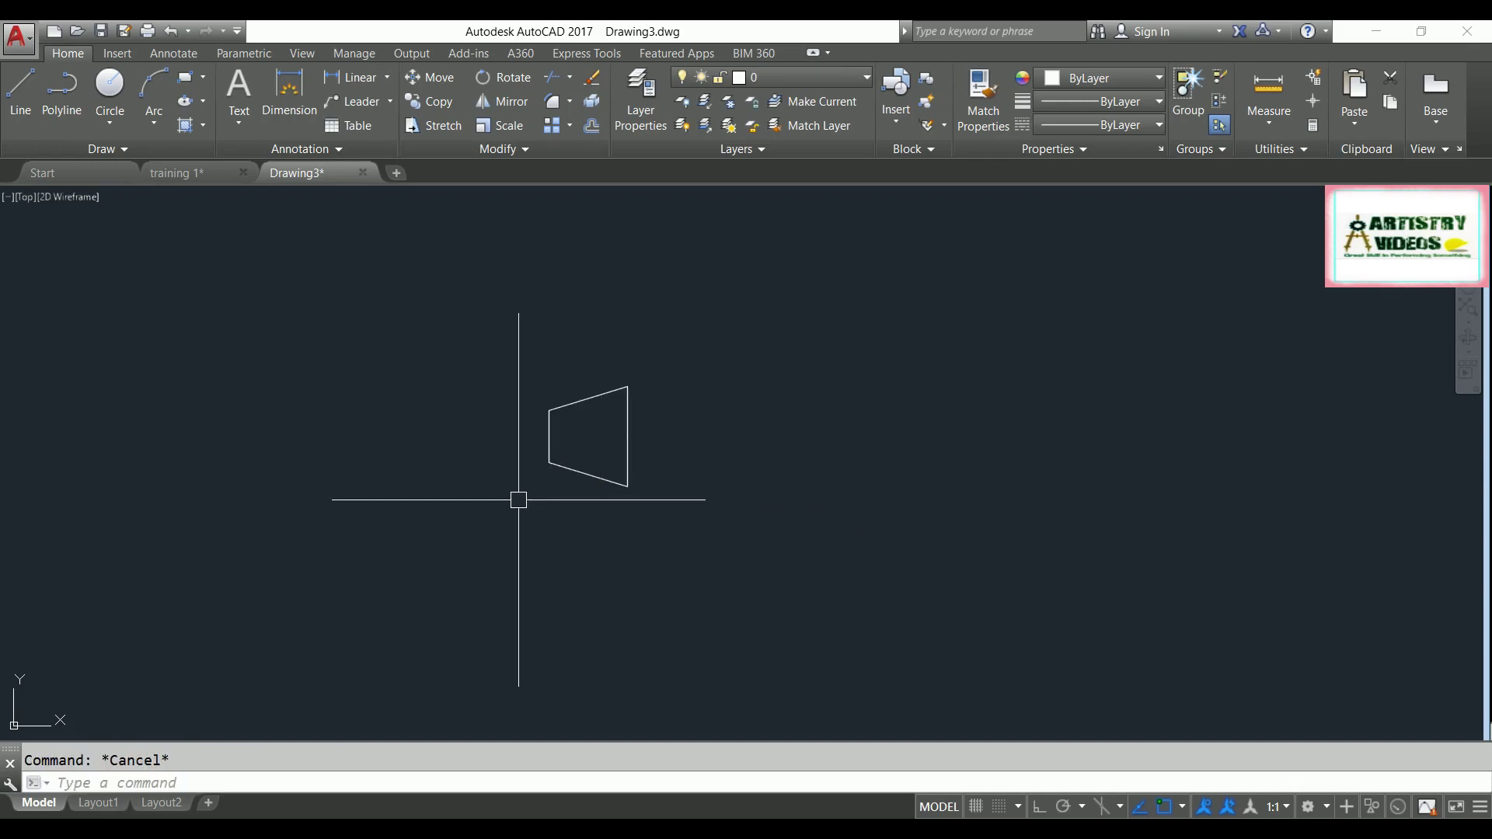
{"action": "key", "text": "ctrl+c"}
{"action": "left_click", "coordinate": [713, 319]}
{"action": "left_click", "coordinate": [499, 533]}
{"action": "key", "text": "Return"}
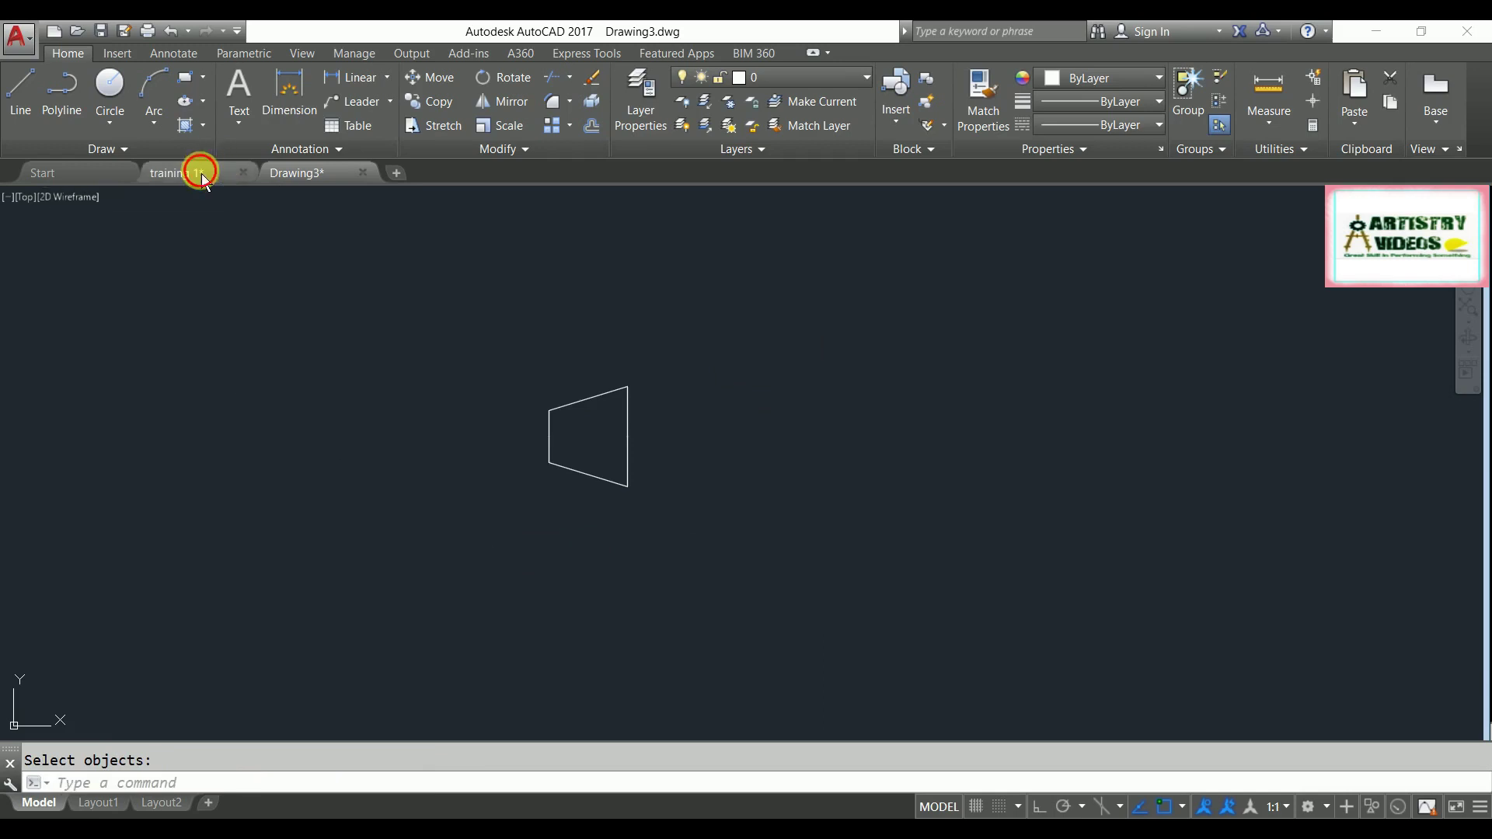
Step: Paste the REDUCER into training 1 just below the orange pipe run
{"action": "left_click", "coordinate": [202, 173]}
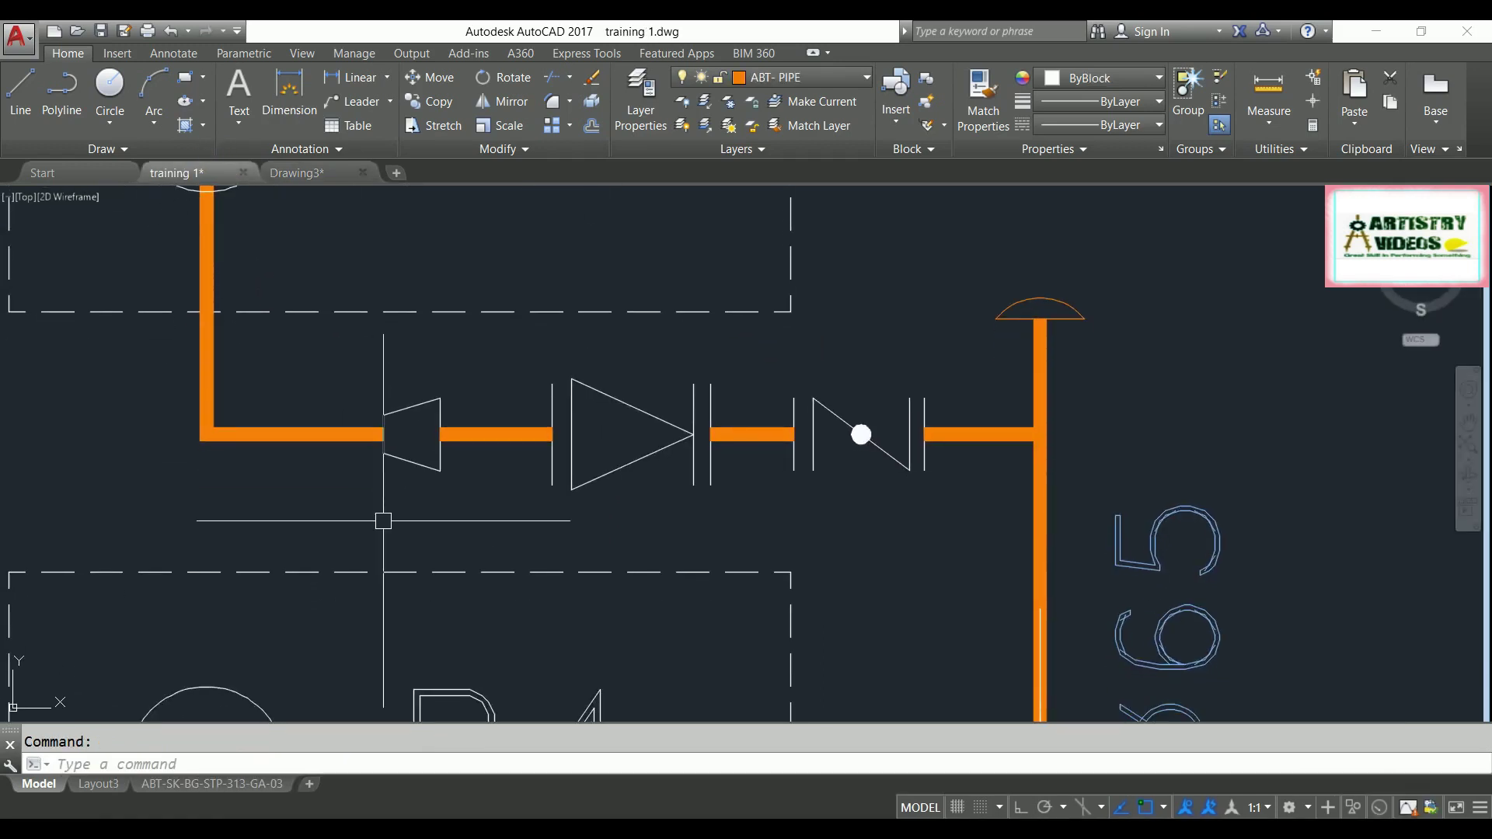
{"action": "key", "text": "ctrl+v"}
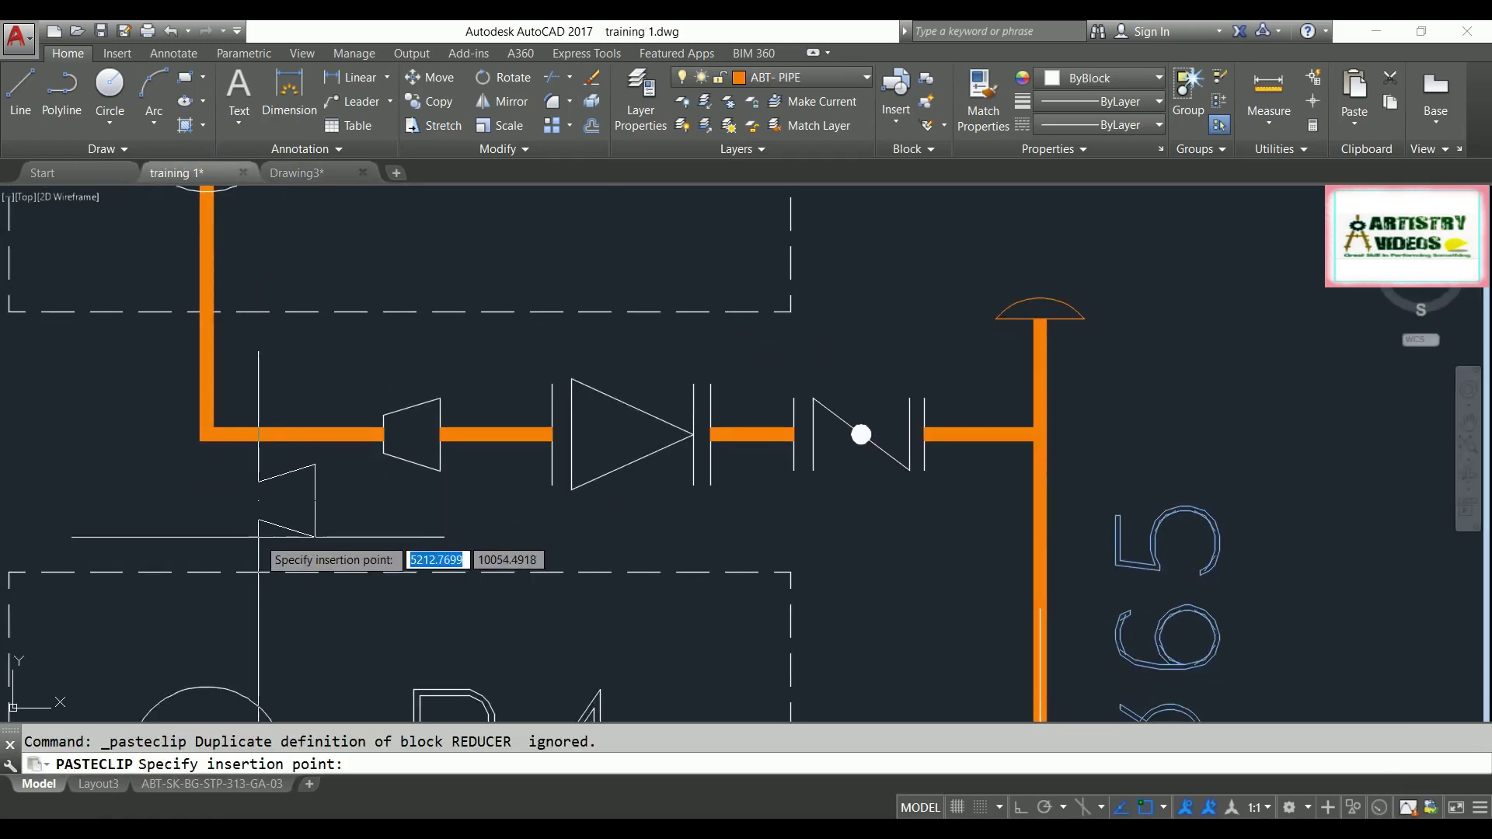
{"action": "left_click", "coordinate": [323, 537]}
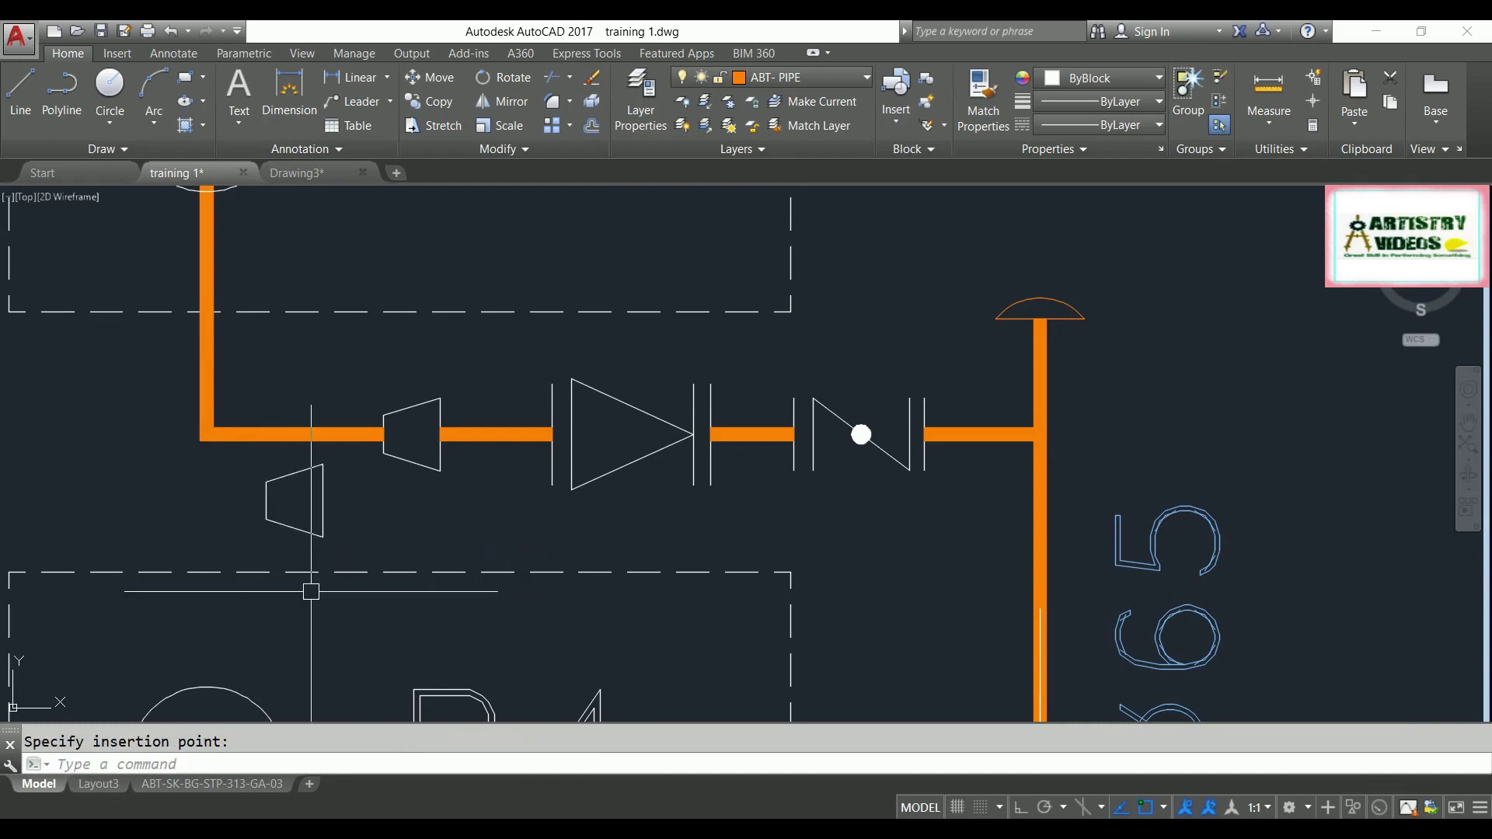
{"action": "middle_click_drag", "start_coordinate": [235, 455], "coordinate": [320, 471]}
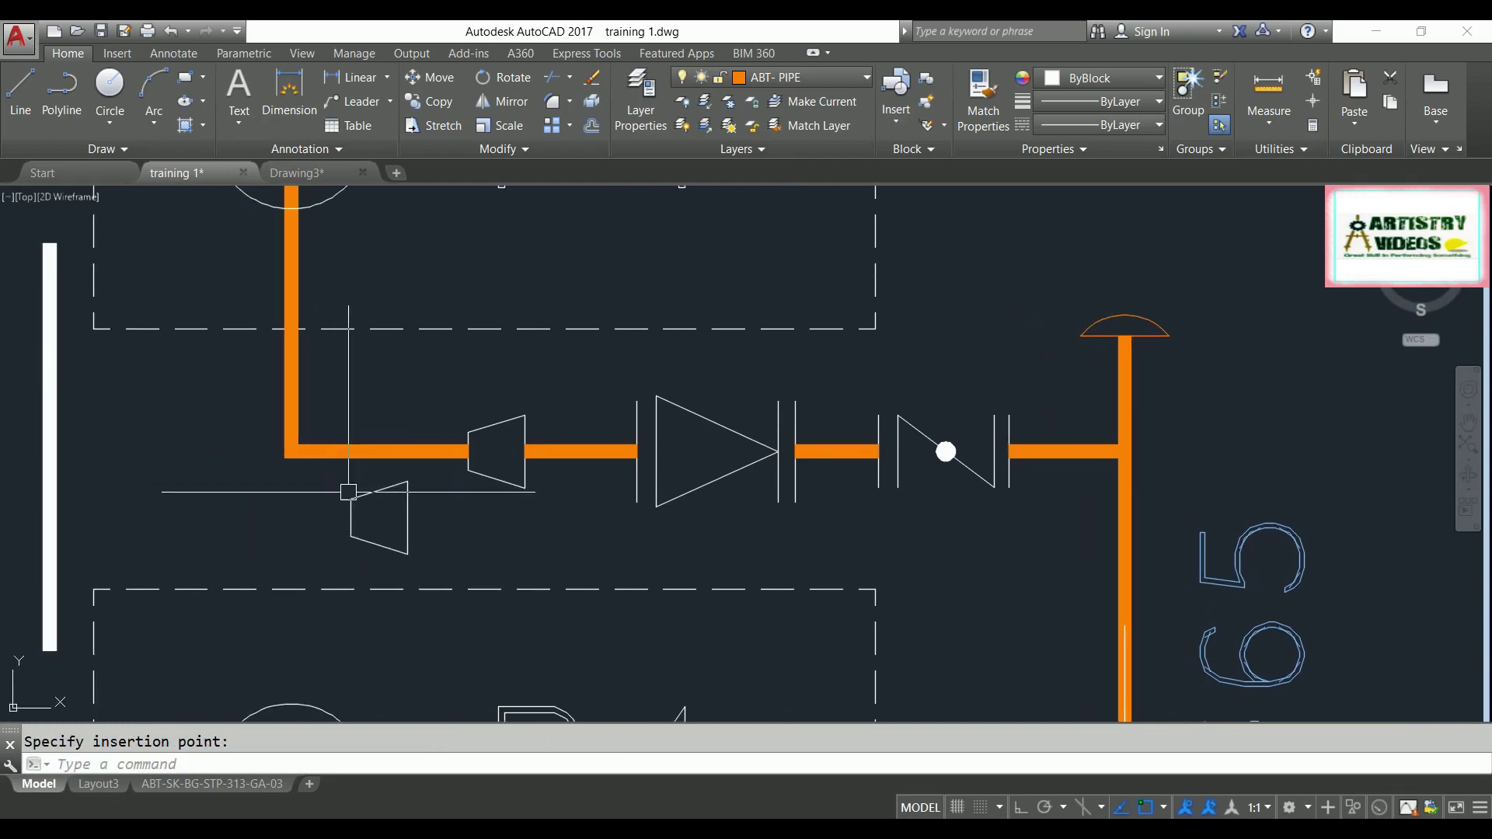
{"action": "key", "text": "Escape"}
{"action": "type", "text": "REN"}
{"action": "key", "text": "Return"}
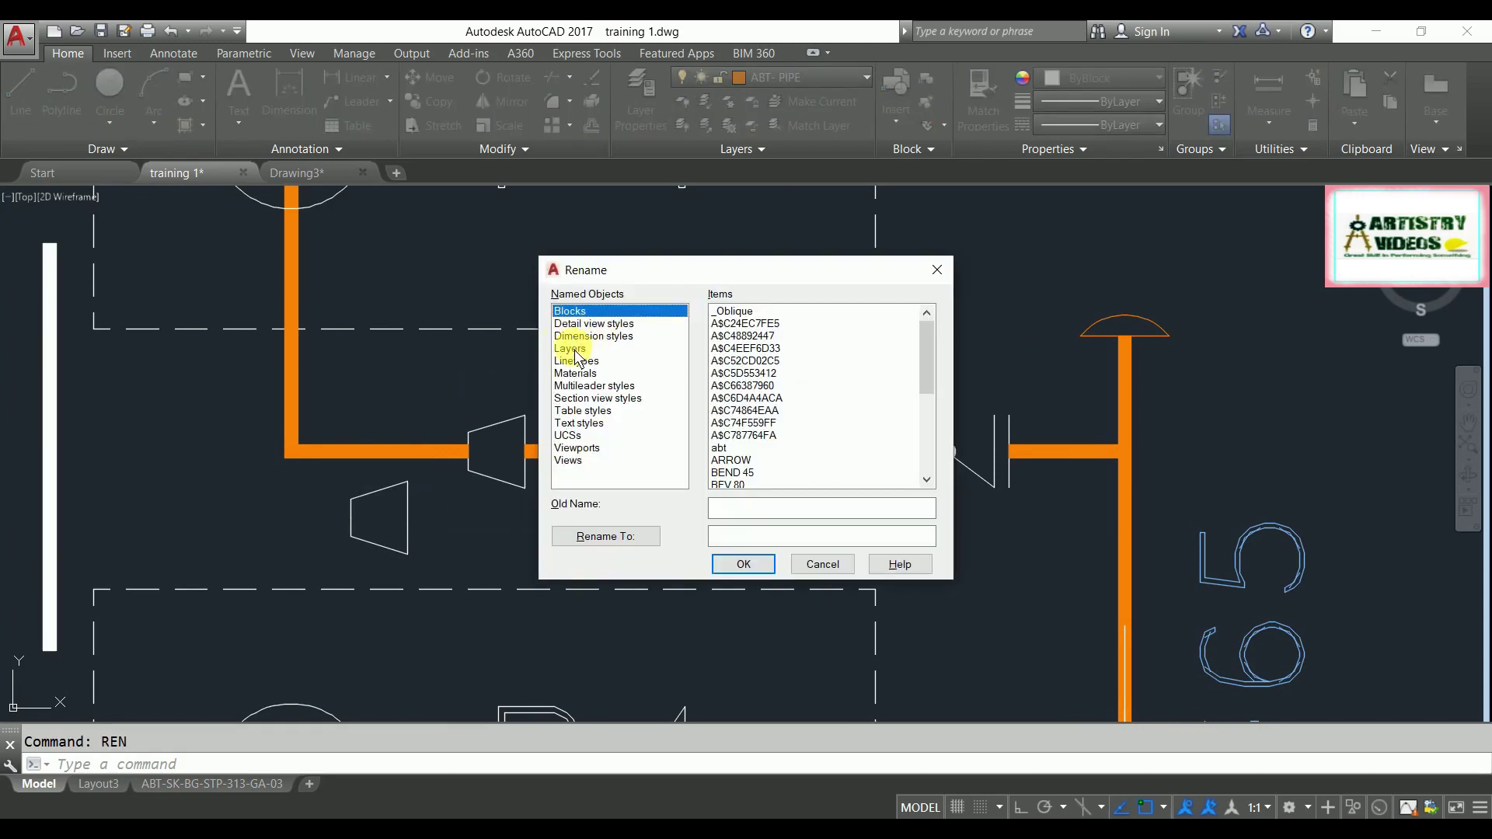
{"action": "left_click", "coordinate": [573, 349]}
{"action": "left_click", "coordinate": [575, 362]}
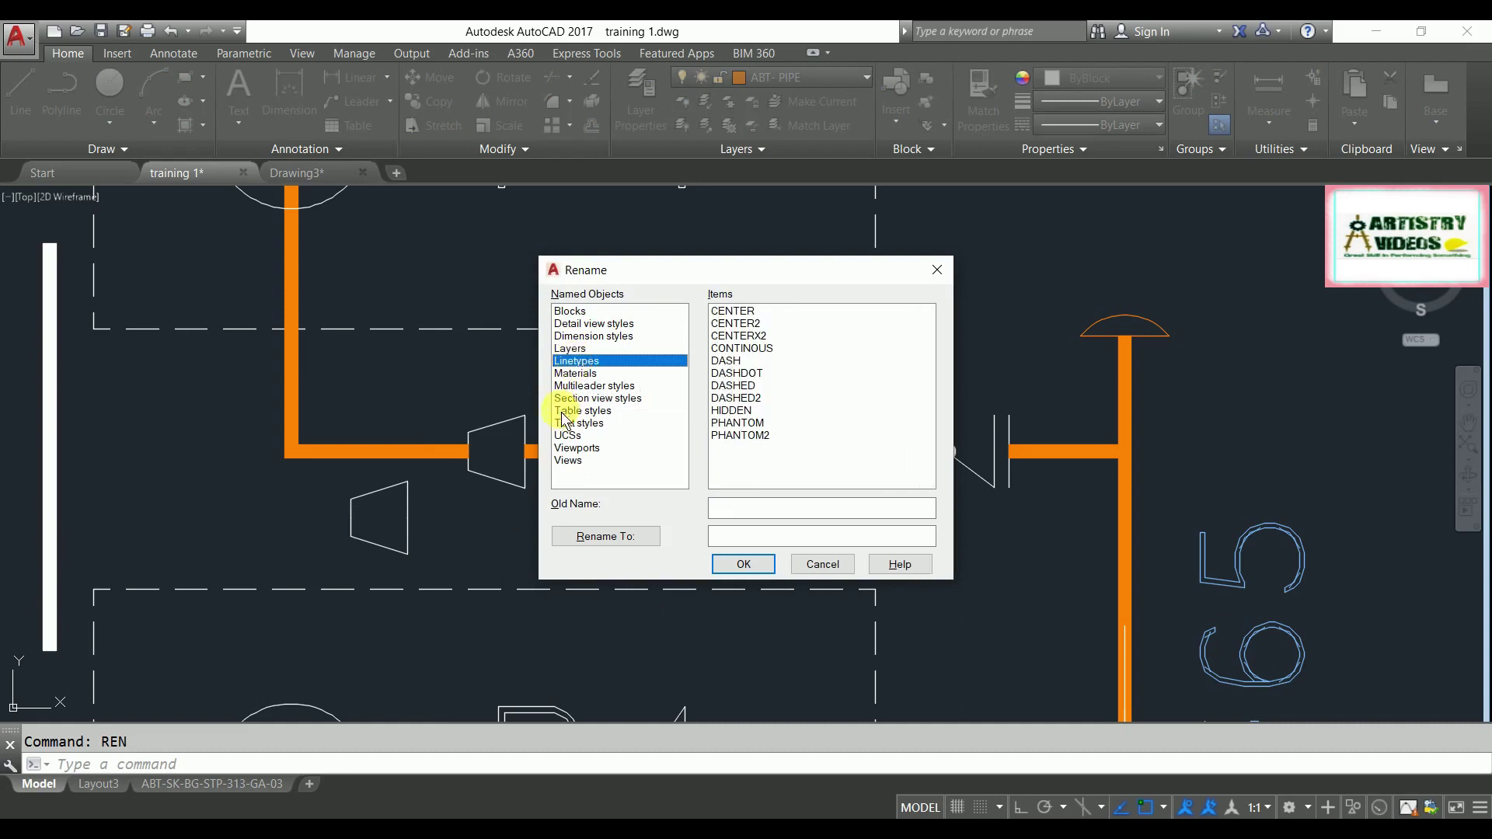
{"action": "left_click", "coordinate": [575, 373]}
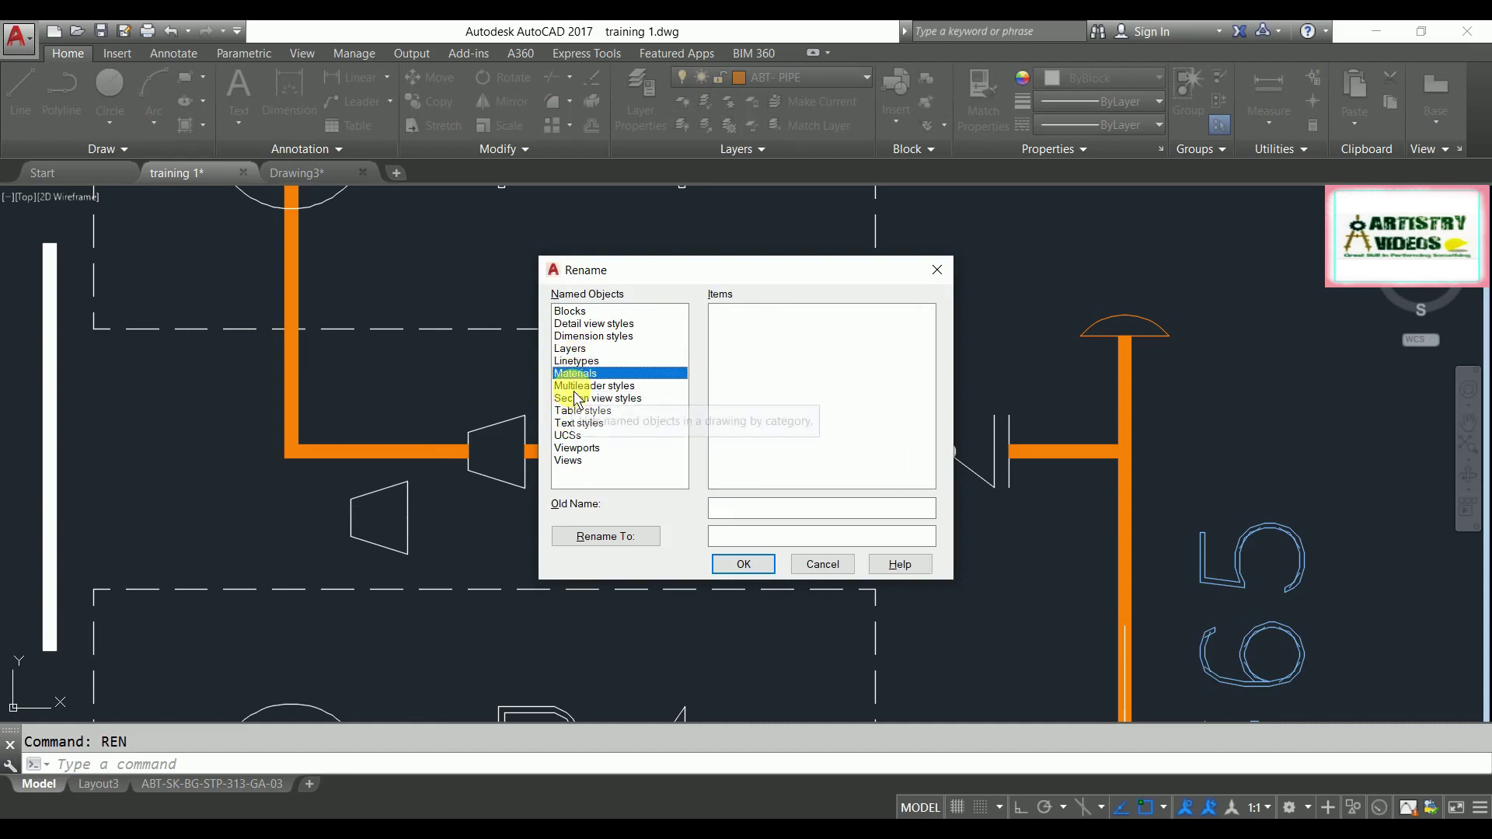
{"action": "left_click", "coordinate": [573, 386]}
{"action": "left_click", "coordinate": [618, 399]}
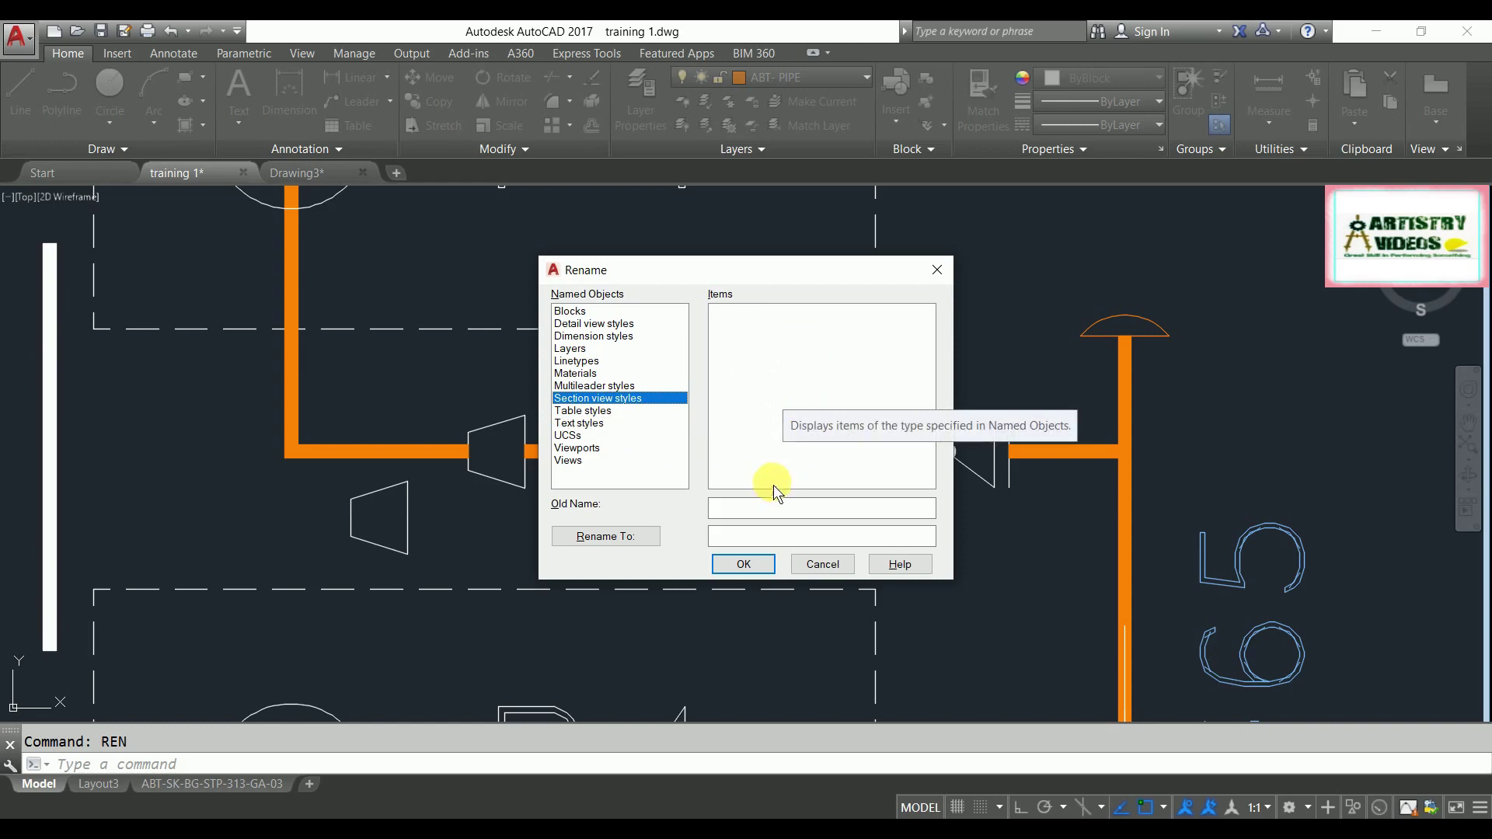
{"action": "left_click", "coordinate": [575, 449]}
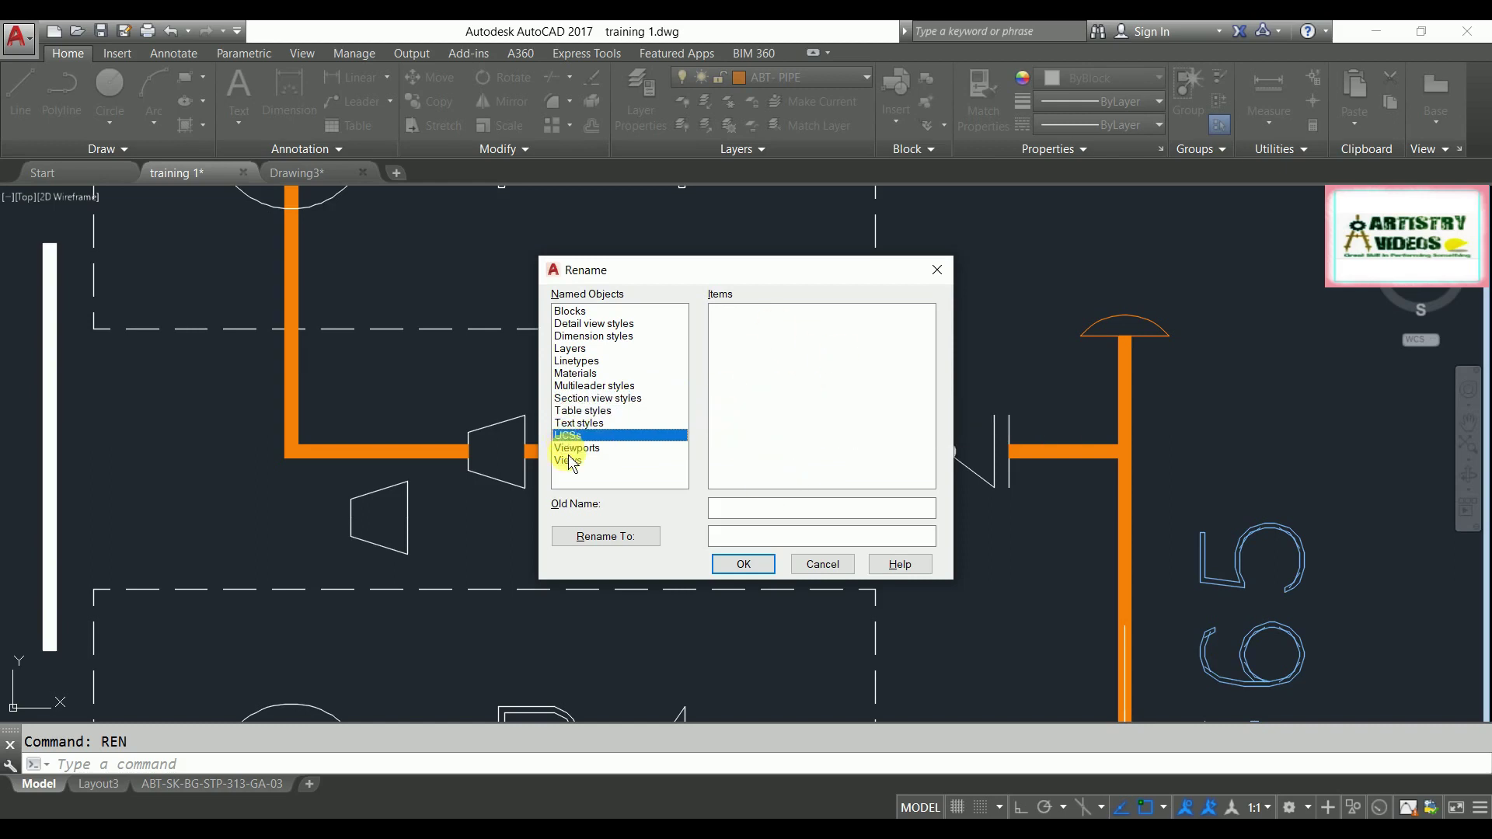
{"action": "left_click", "coordinate": [573, 460]}
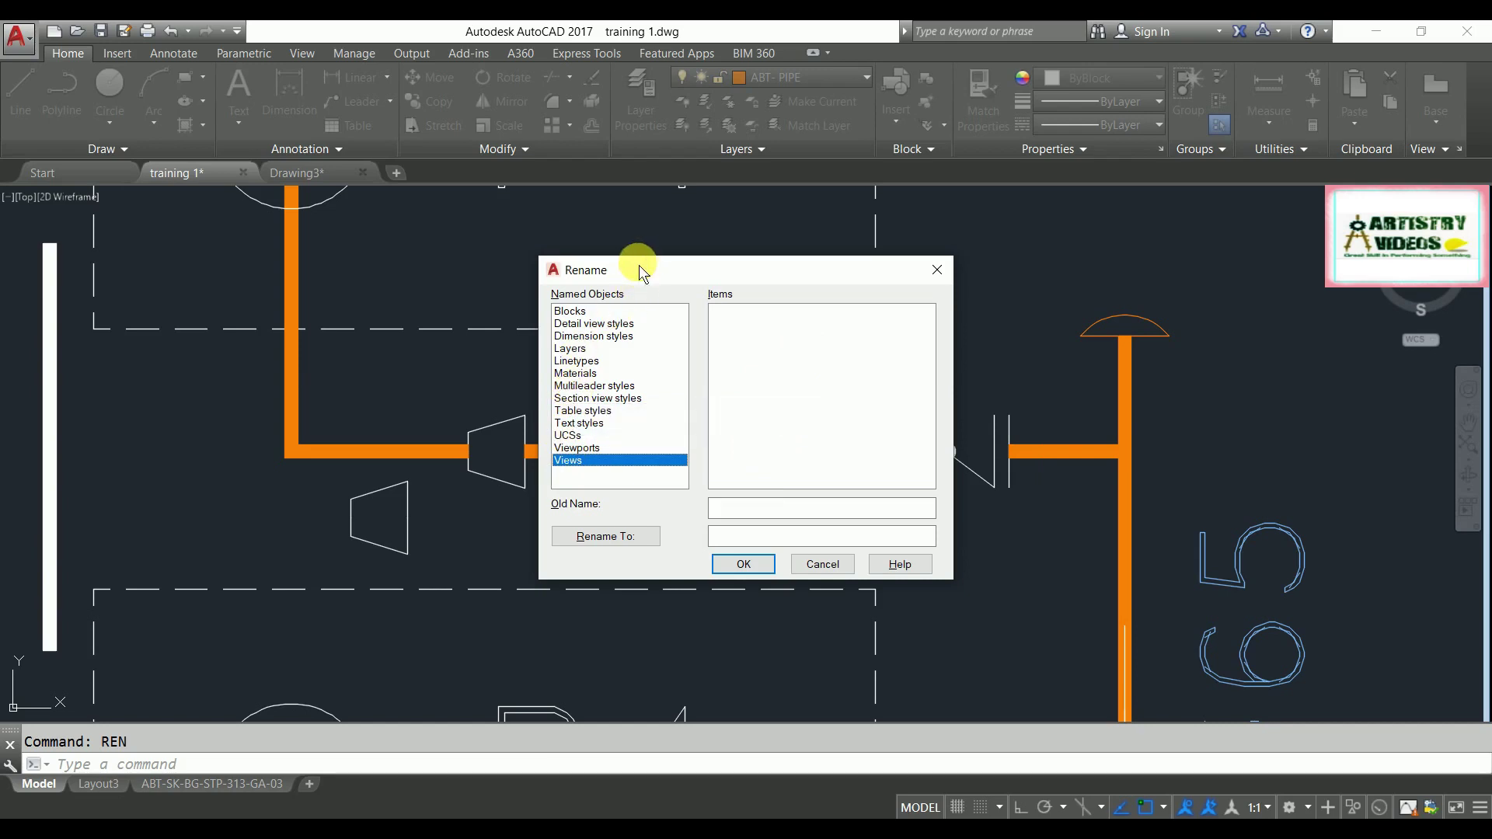
{"action": "left_click_drag", "start_coordinate": [639, 264], "coordinate": [591, 251]}
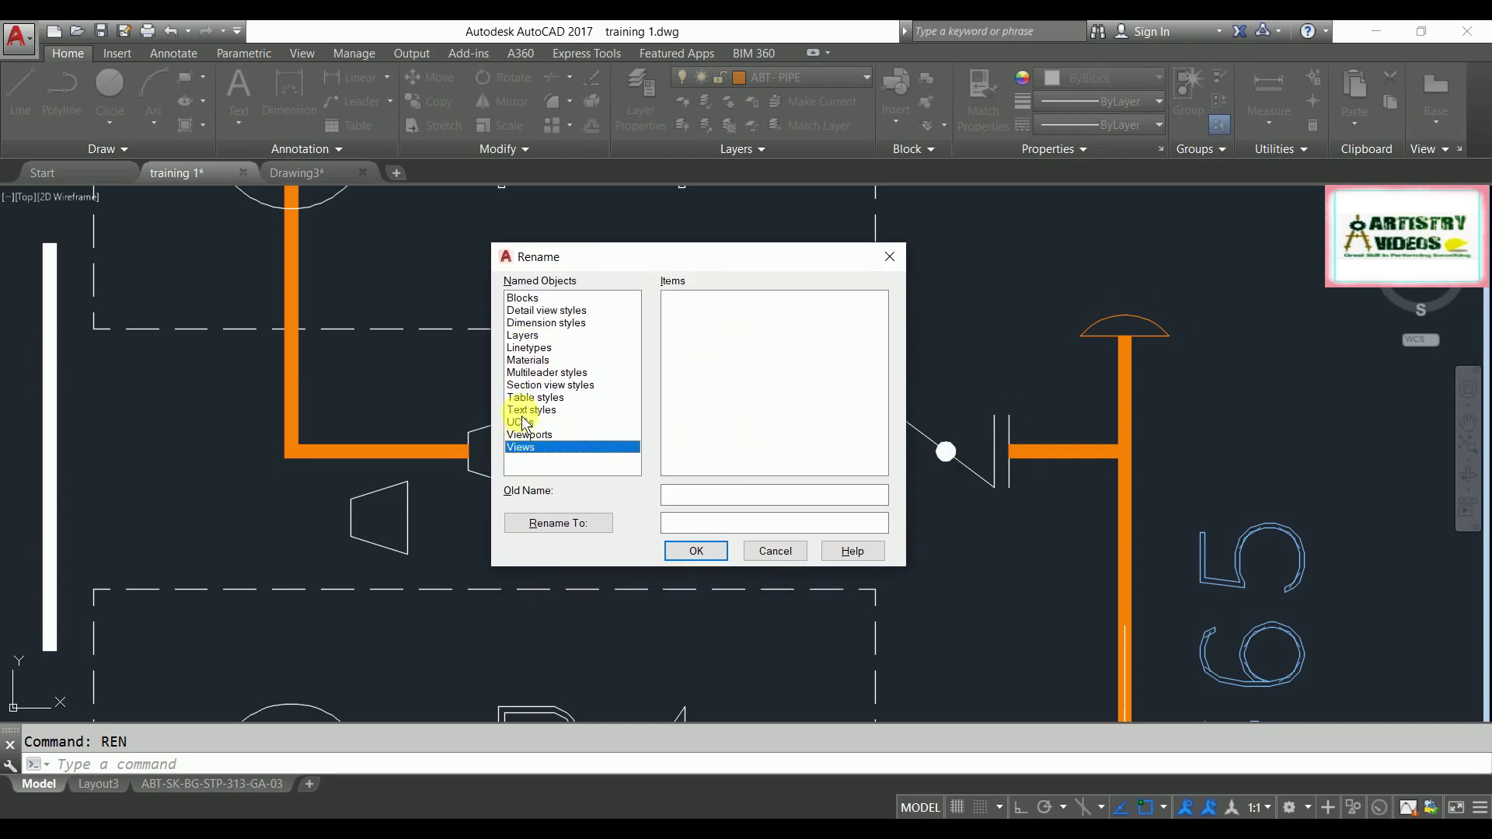
{"action": "left_click", "coordinate": [540, 362]}
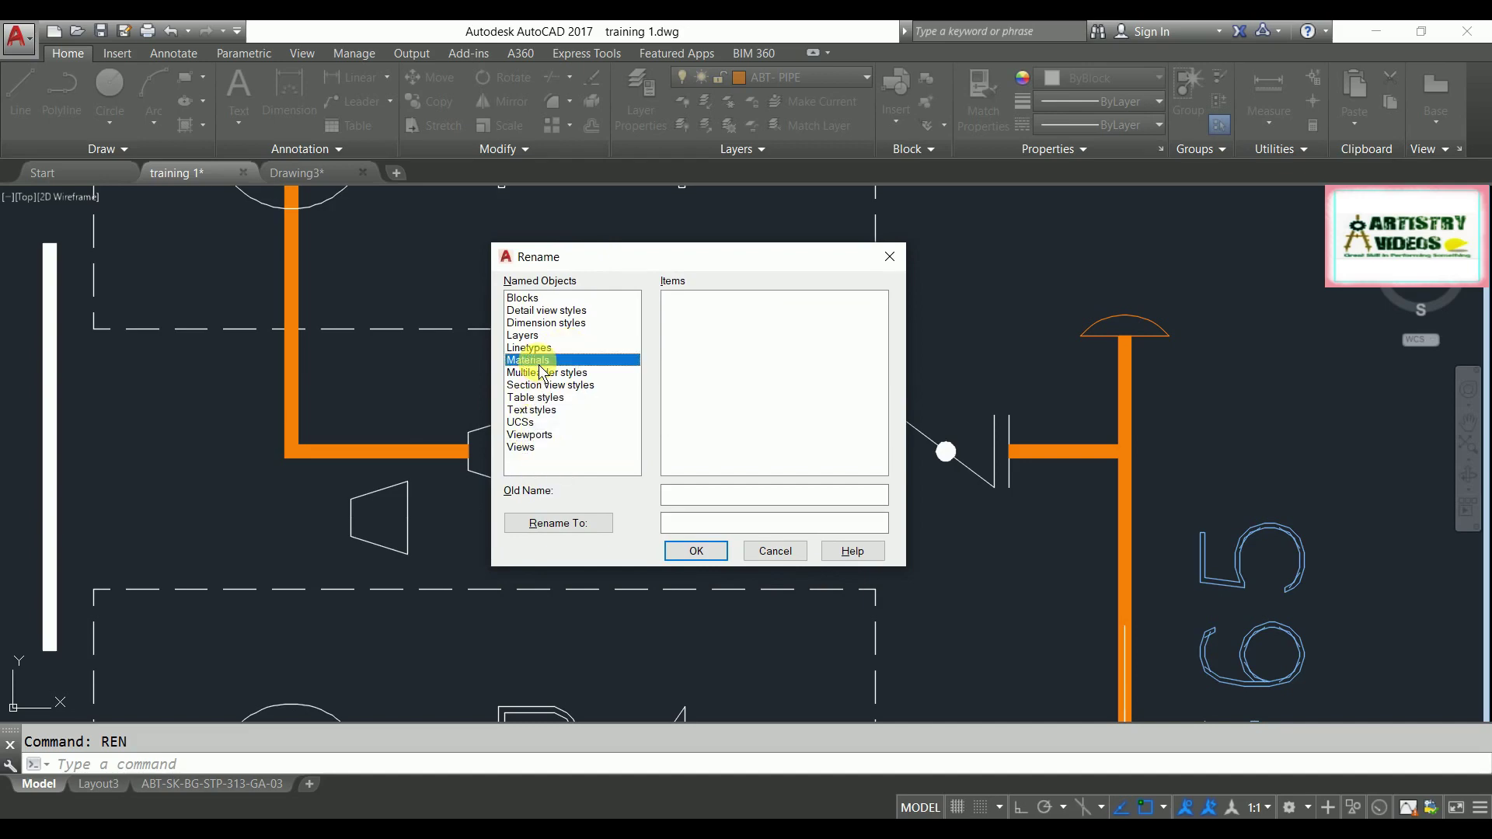
{"action": "left_click", "coordinate": [522, 449]}
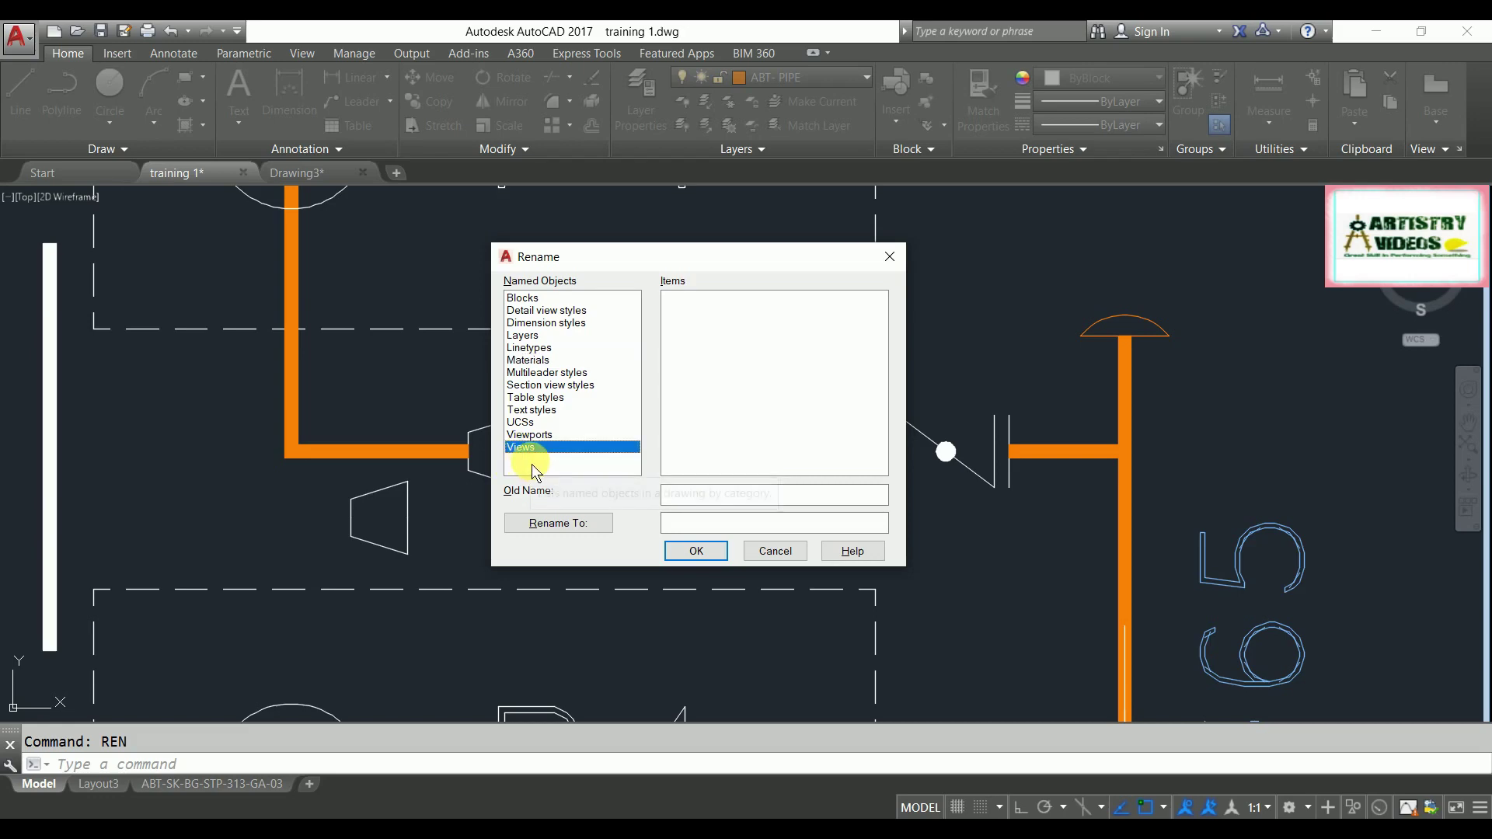
{"action": "left_click", "coordinate": [521, 336]}
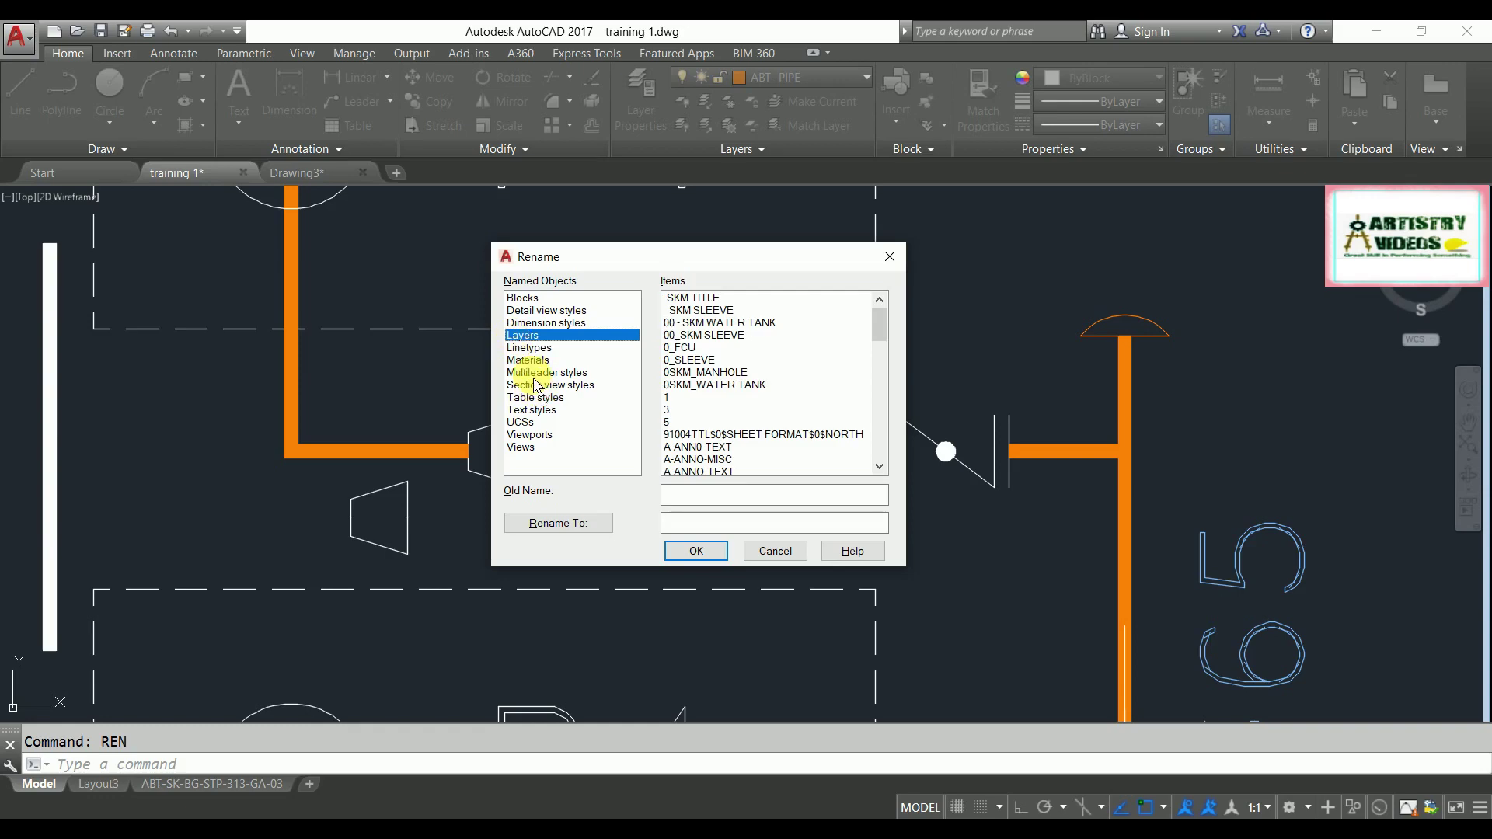
{"action": "left_click_drag", "start_coordinate": [877, 324], "coordinate": [888, 447]}
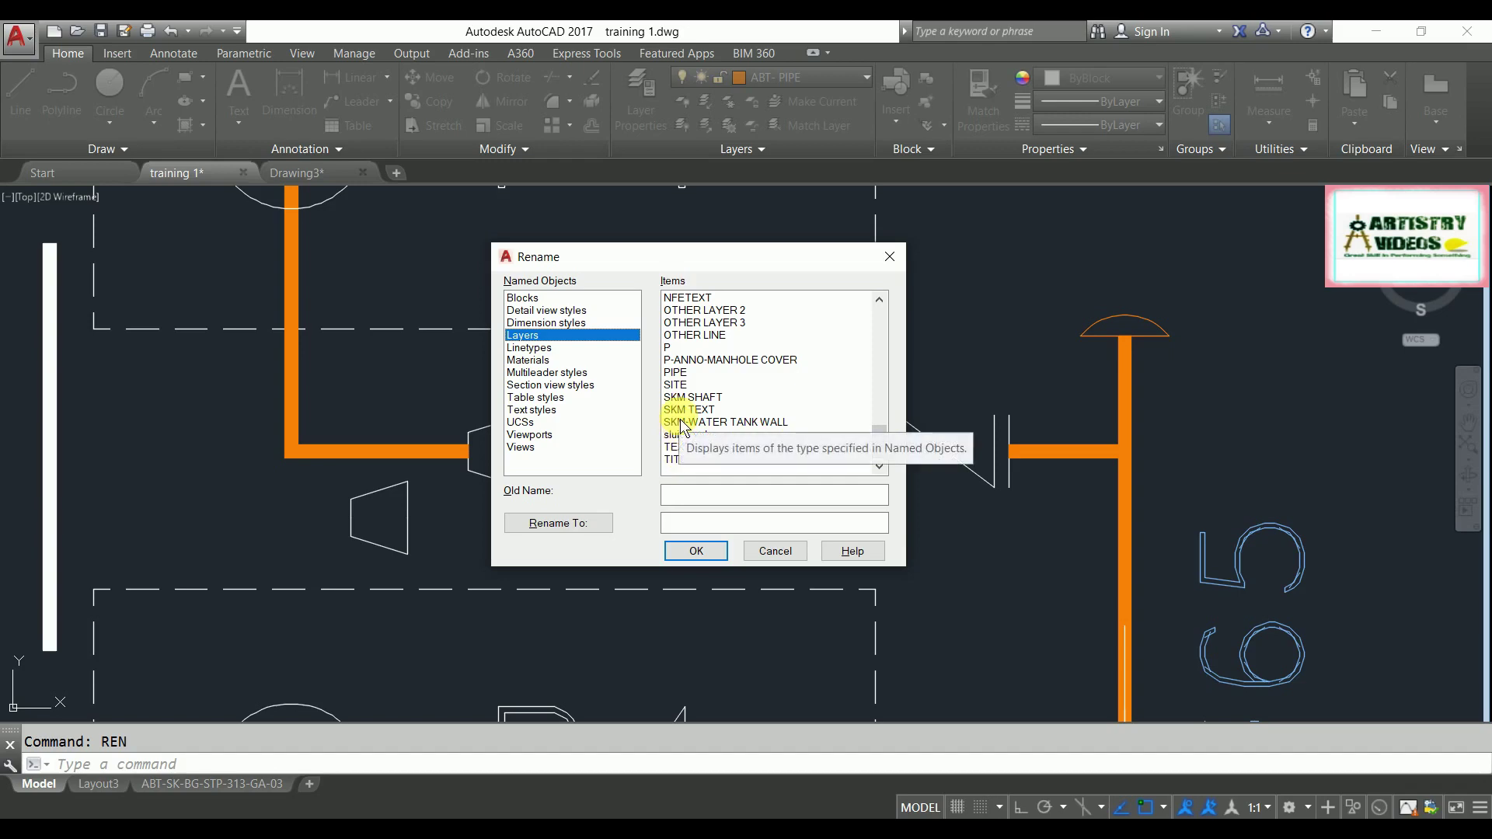
{"action": "left_click", "coordinate": [677, 373]}
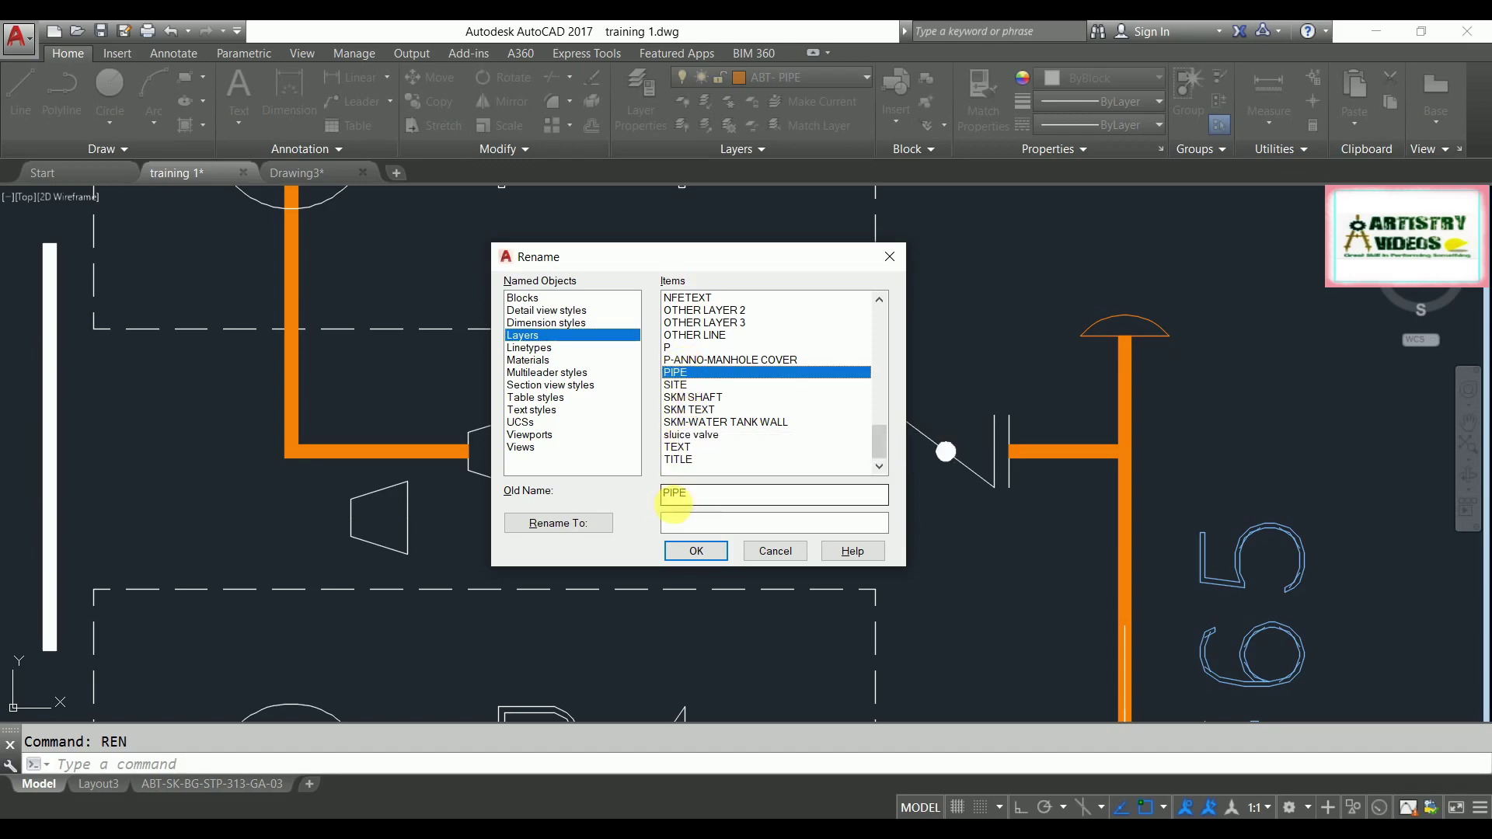
{"action": "left_click", "coordinate": [691, 526]}
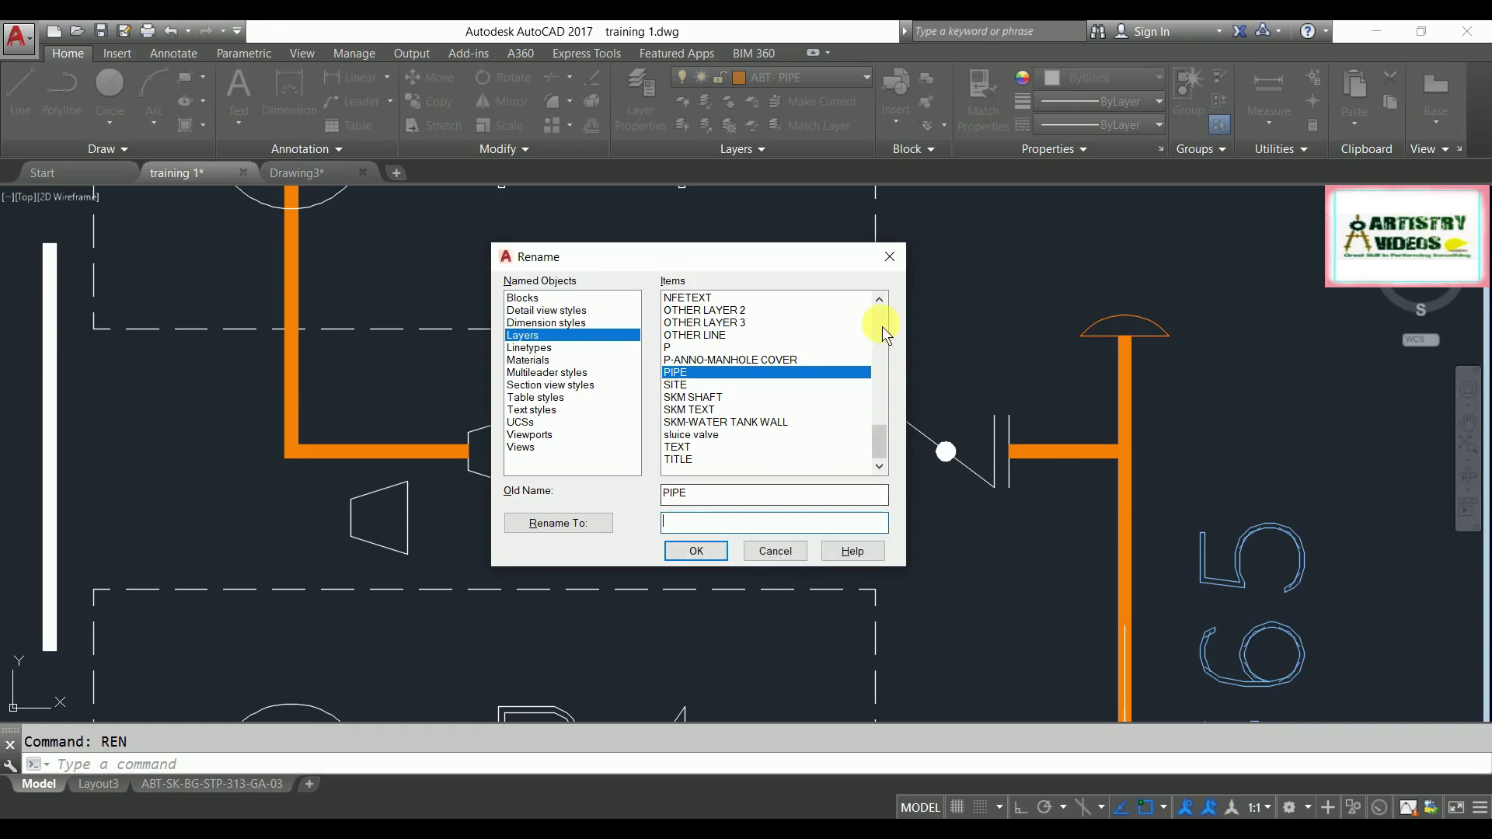
{"action": "left_click", "coordinate": [893, 272]}
{"action": "type", "text": "la"}
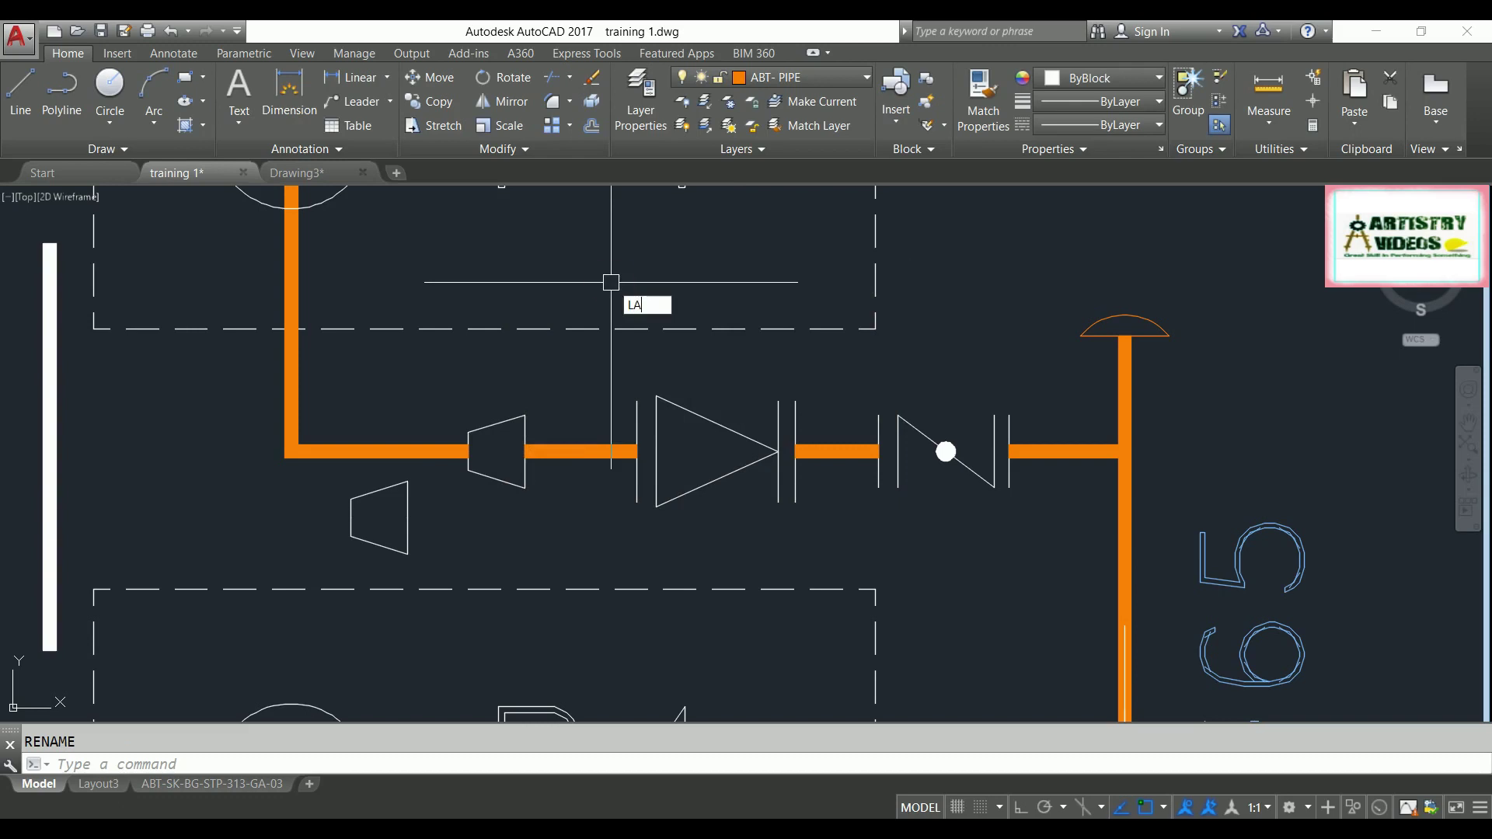
{"action": "key", "text": "Return"}
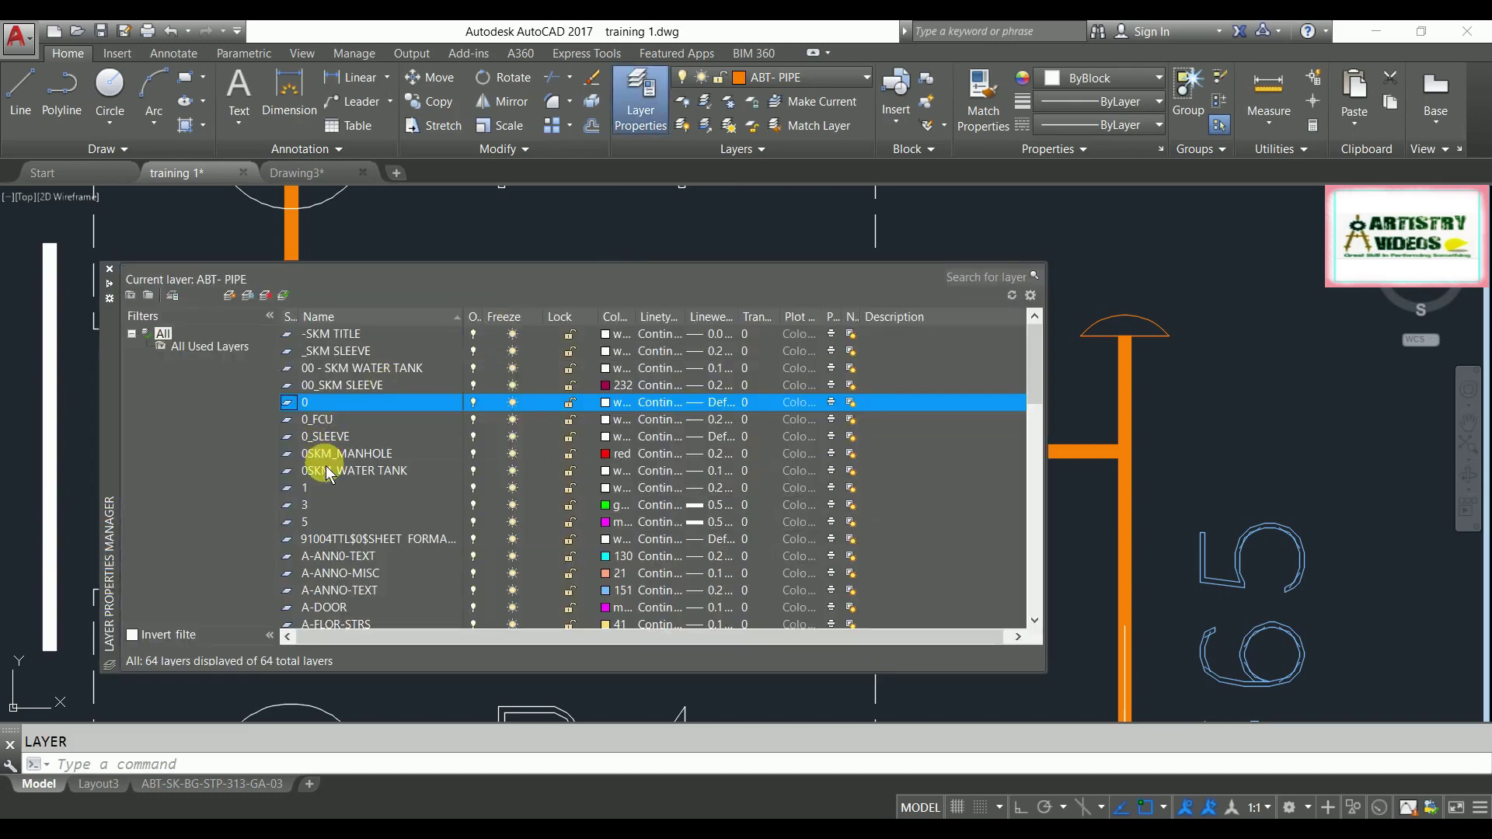
{"action": "scroll", "coordinate": [330, 474], "scroll_direction": "down", "scroll_amount": 5}
{"action": "type", "text": "pipe"}
{"action": "scroll", "coordinate": [342, 544], "scroll_direction": "down", "scroll_amount": 2}
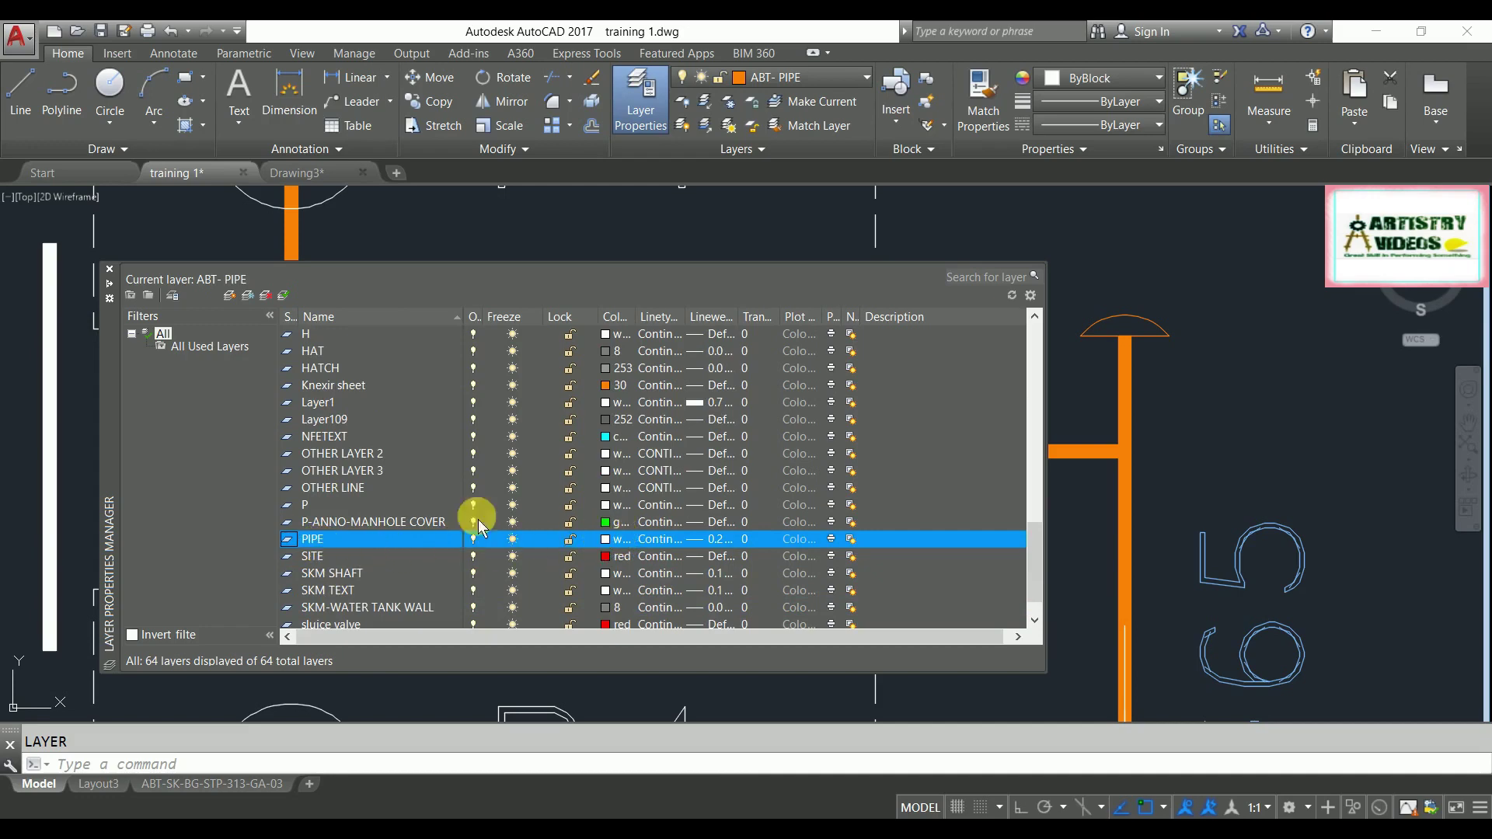
{"action": "left_click", "coordinate": [110, 269]}
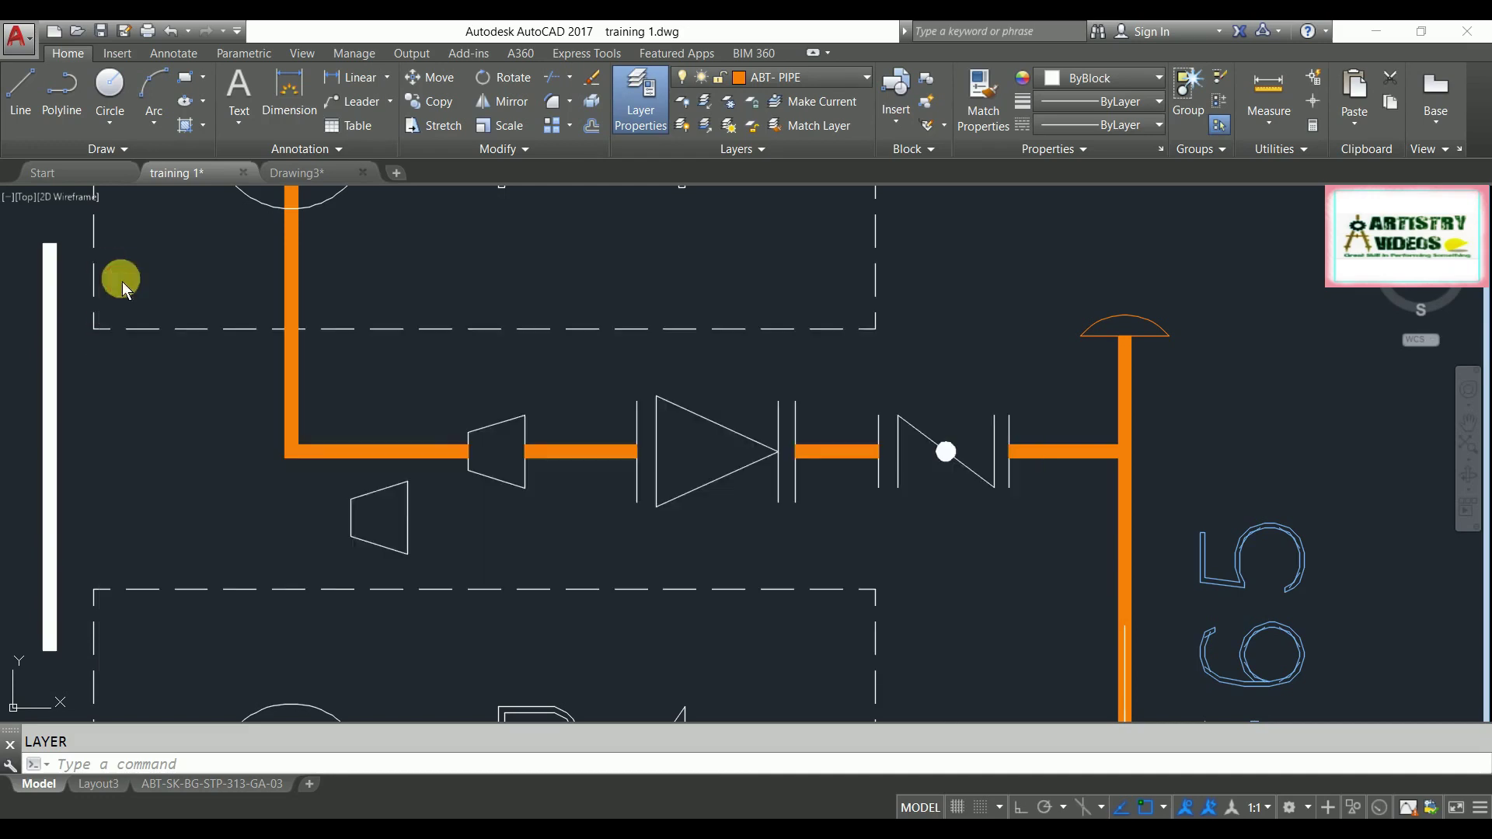
Step: Rename the PIPE layer to LAYER_PIPE from the Rename dialog's Layers list
{"action": "scroll", "coordinate": [315, 441], "scroll_direction": "down", "scroll_amount": 3}
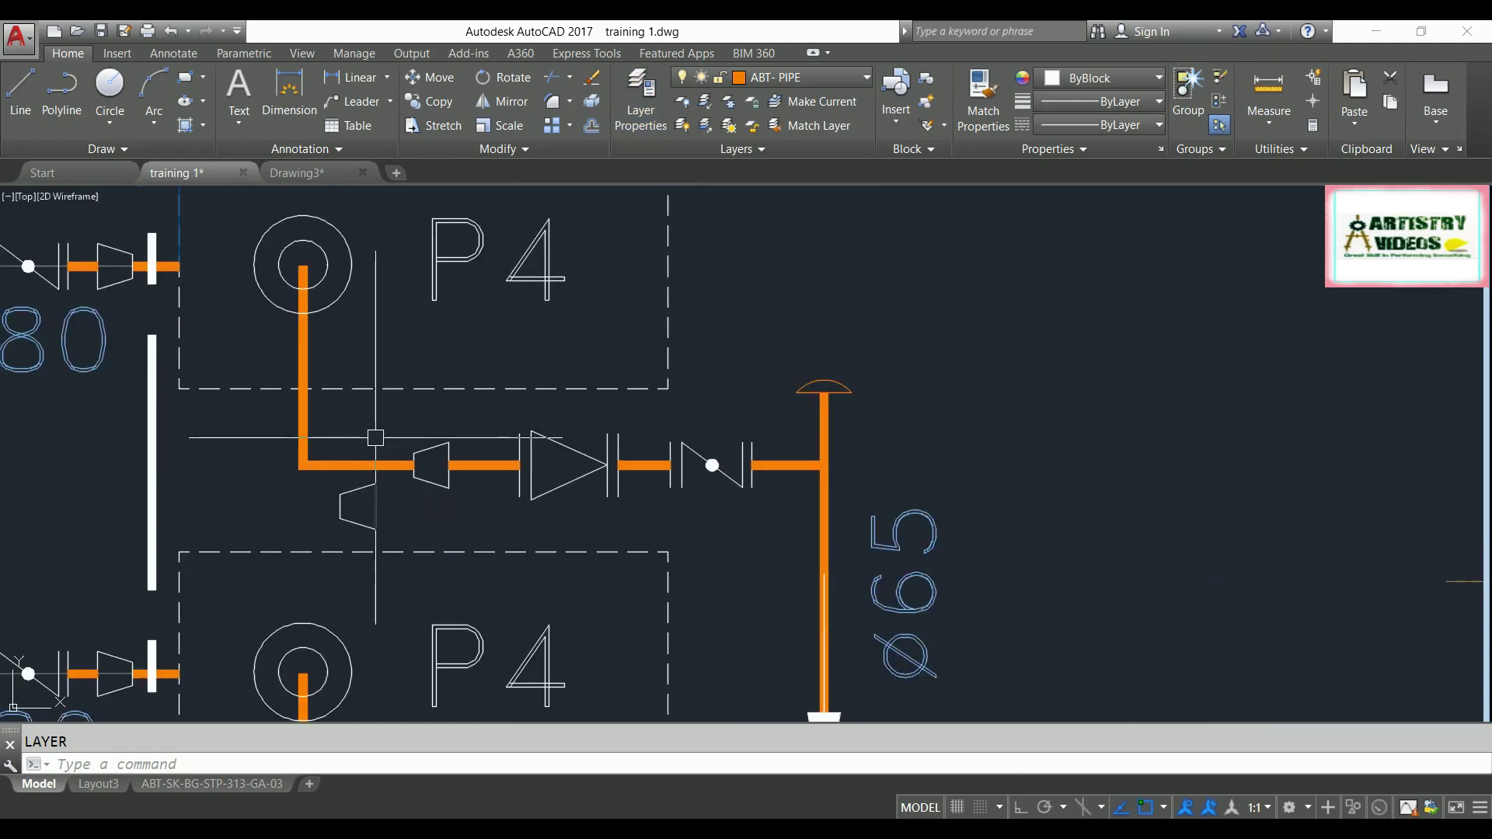
{"action": "type", "text": "REN"}
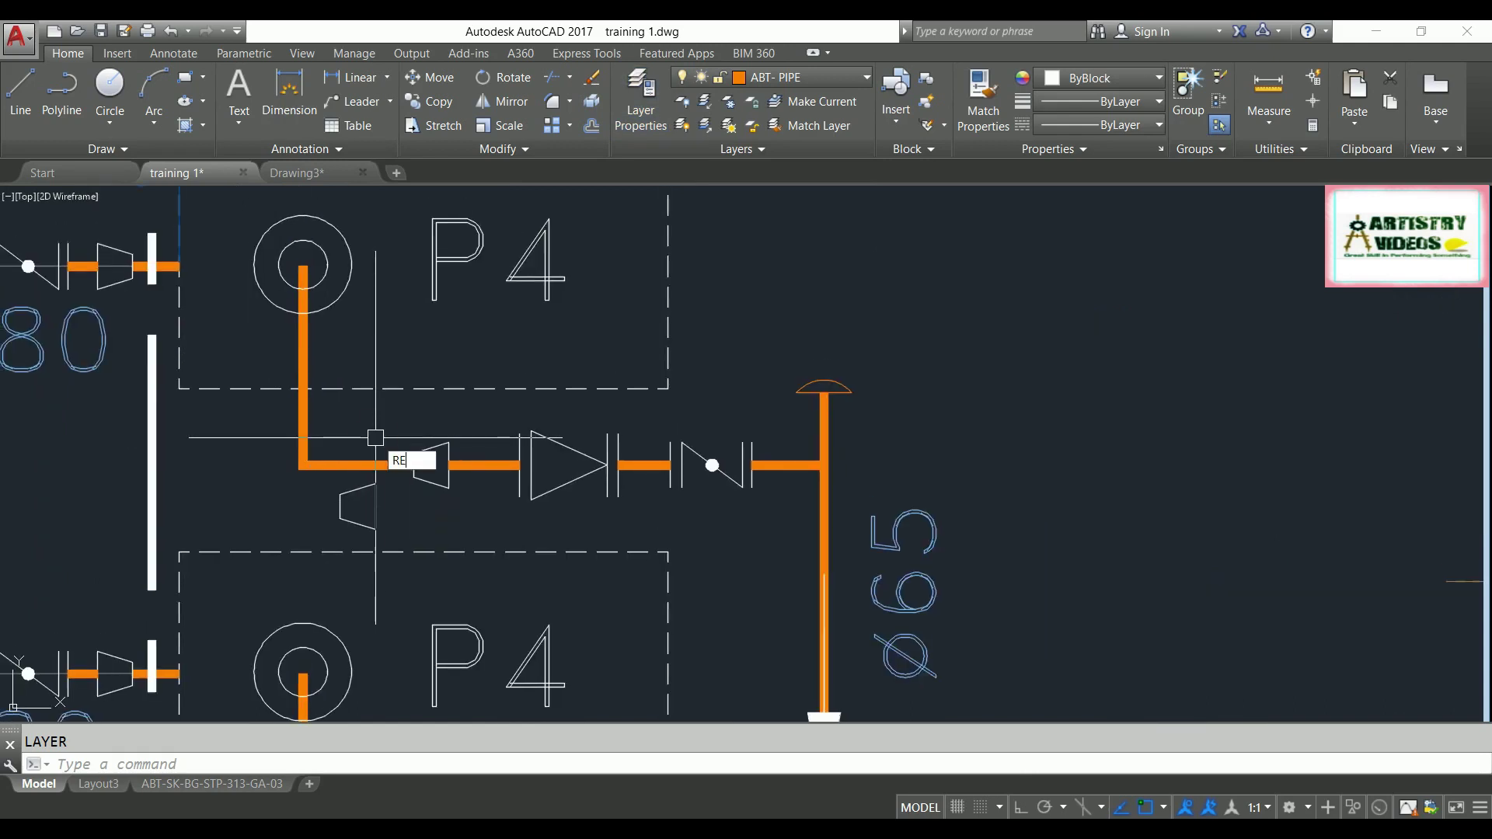
{"action": "key", "text": "Return"}
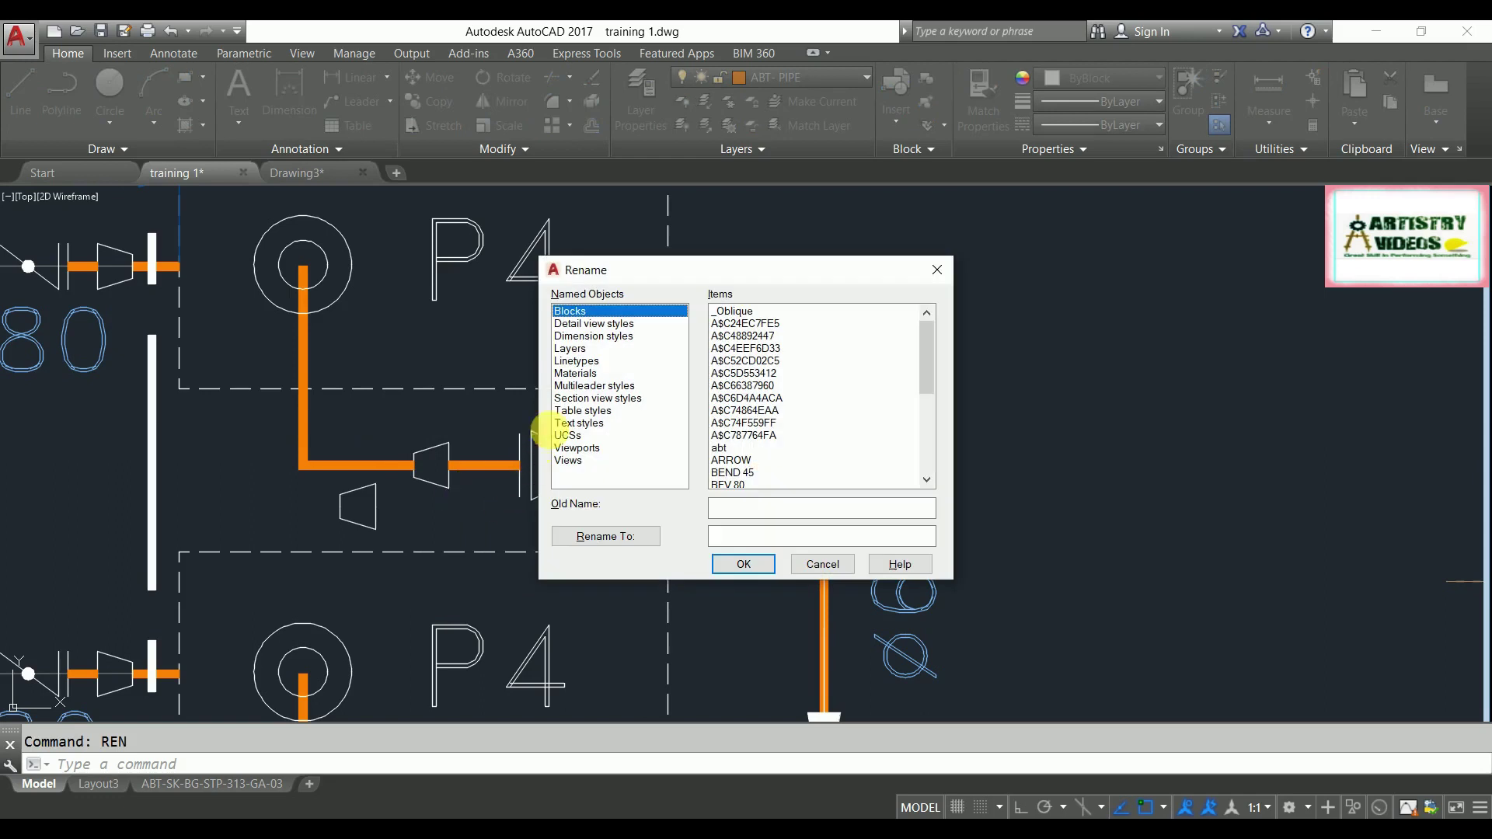
{"action": "left_click", "coordinate": [567, 348]}
{"action": "left_click_drag", "start_coordinate": [926, 372], "coordinate": [911, 463]}
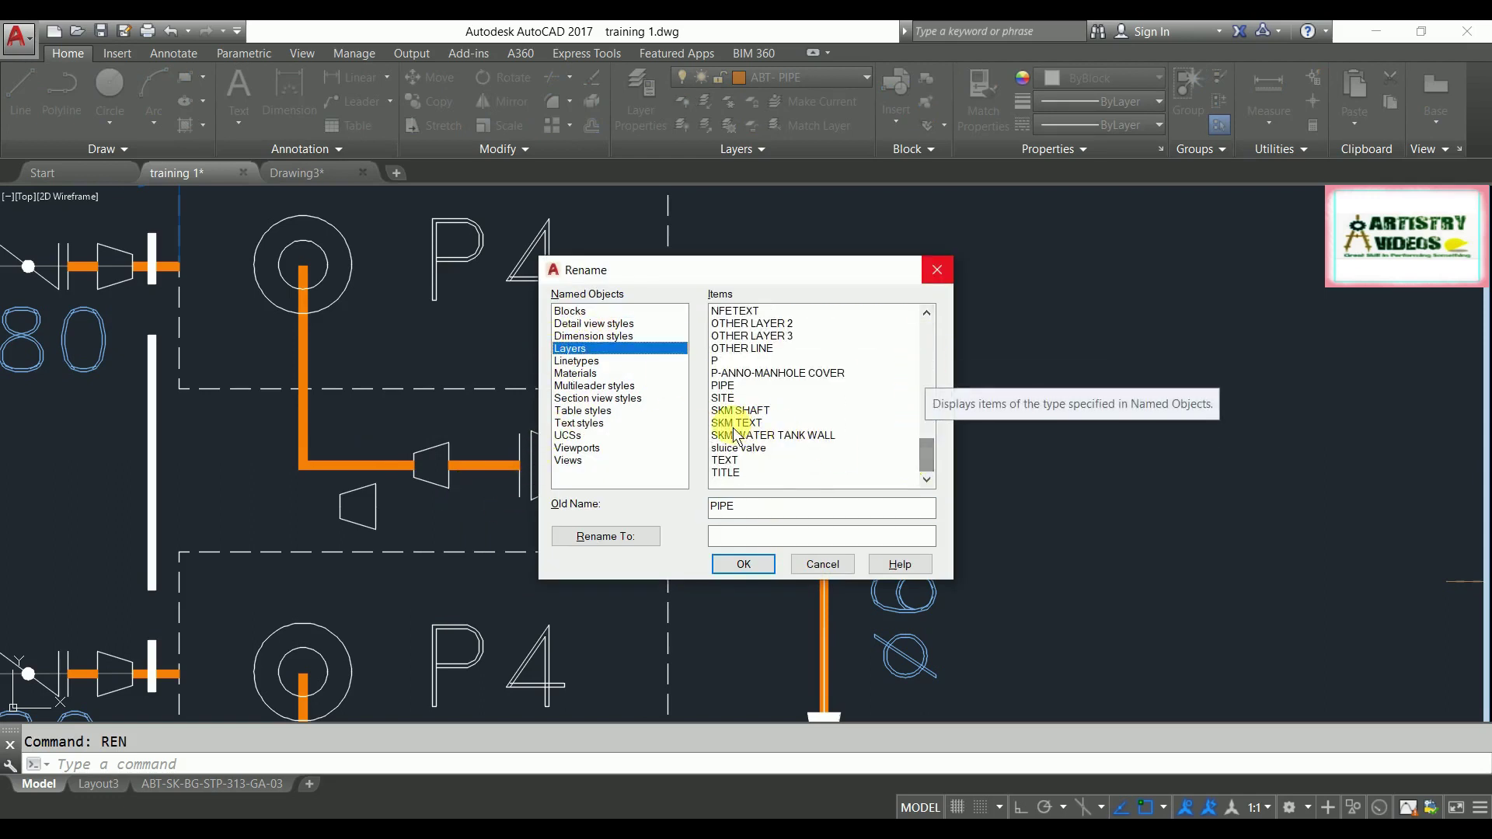
{"action": "left_click", "coordinate": [726, 385]}
{"action": "left_click", "coordinate": [760, 541]}
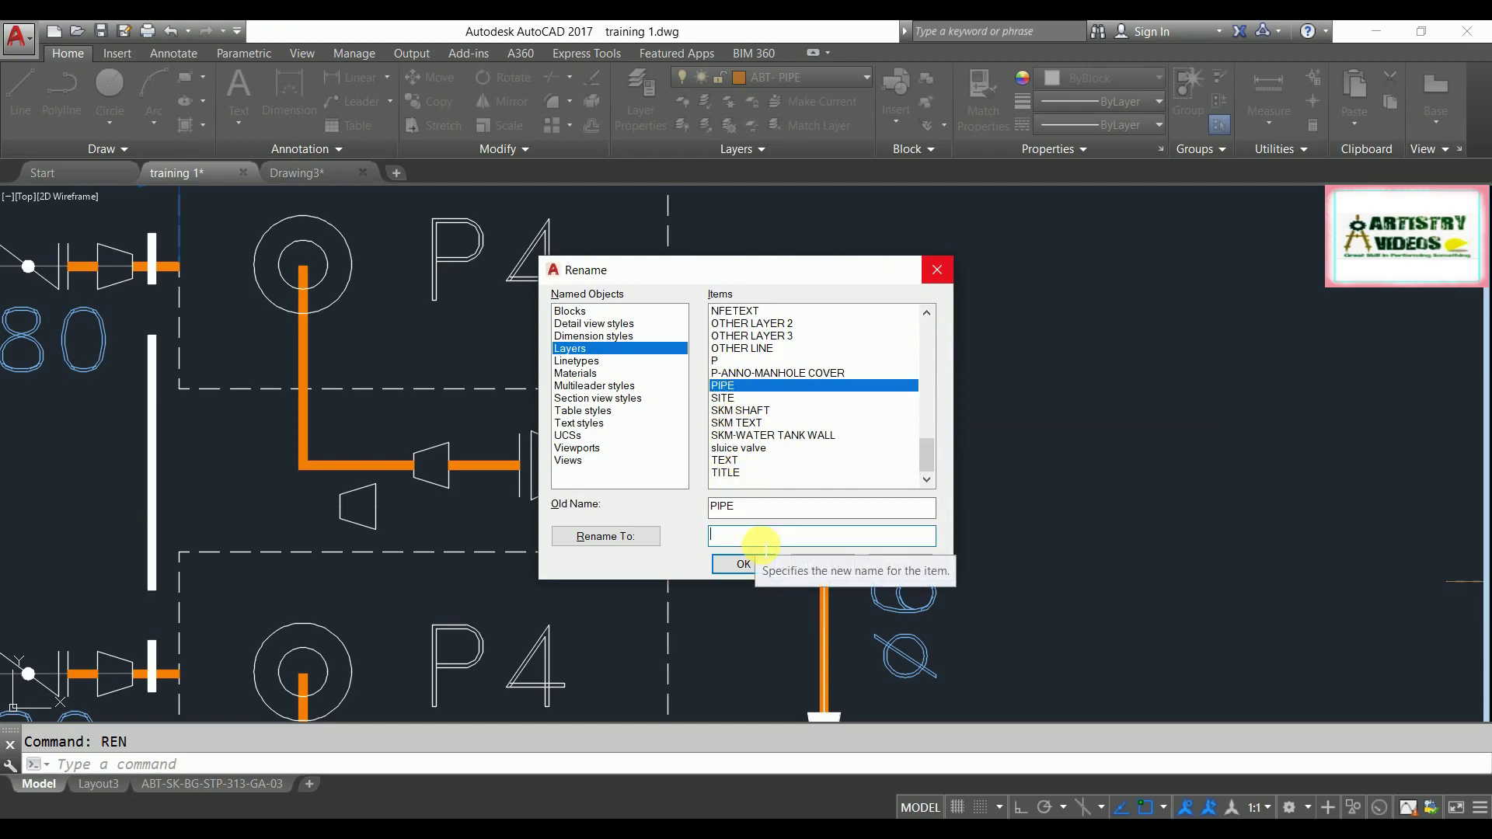
{"action": "type", "text": "LAY"}
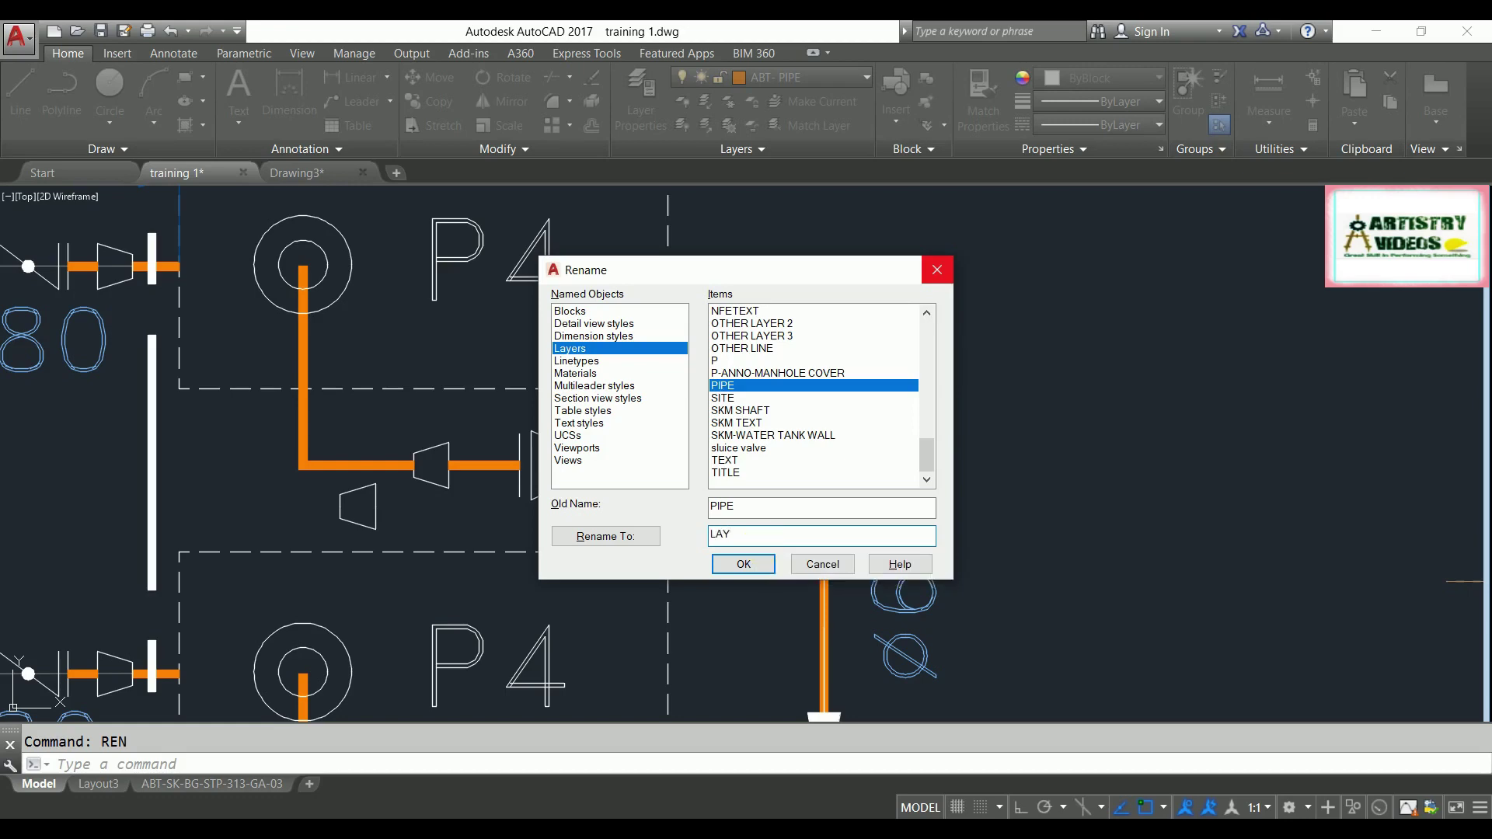
{"action": "type", "text": "ER_PI"}
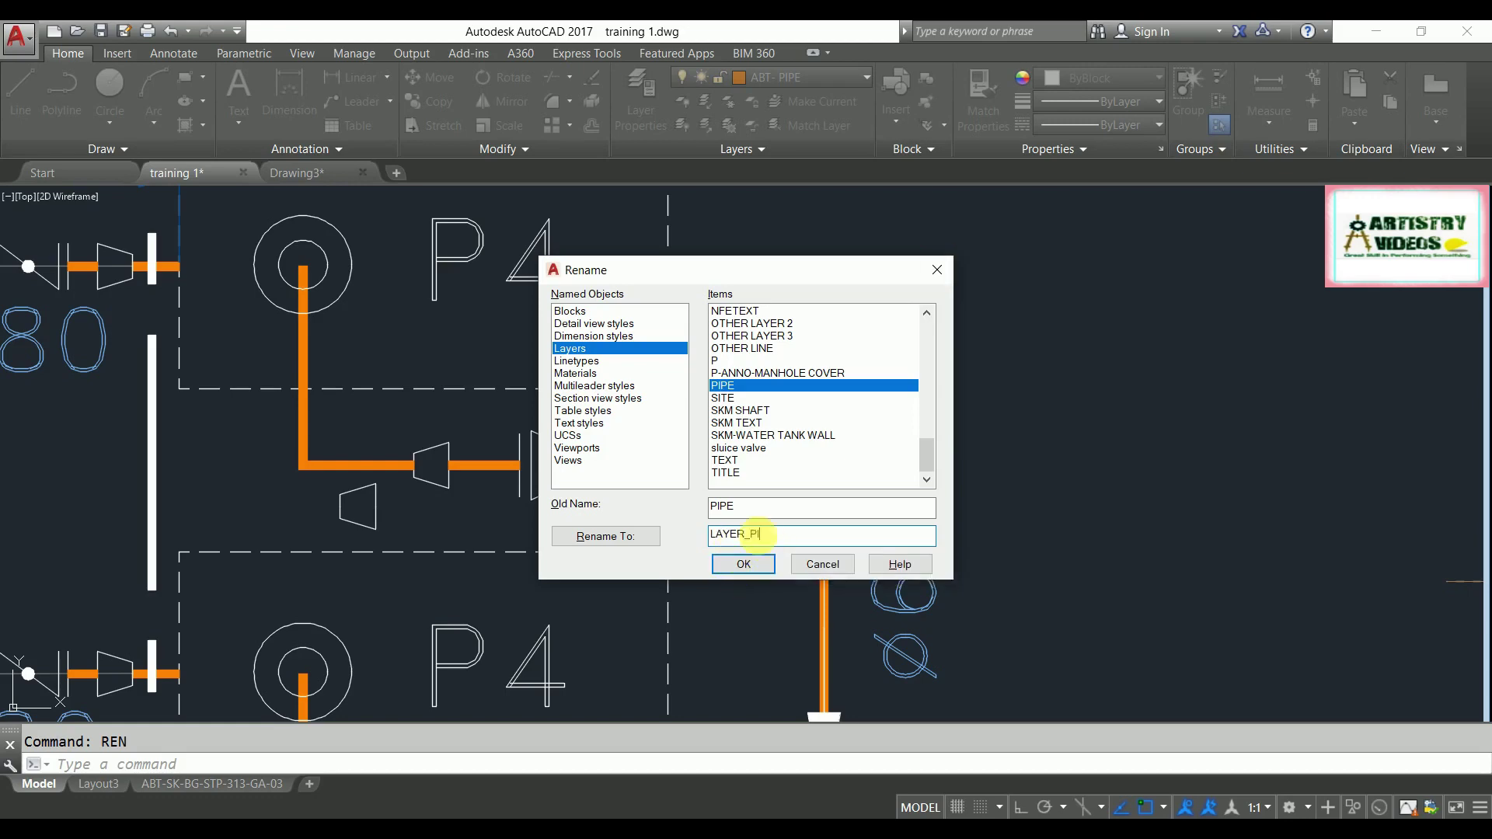
{"action": "type", "text": "PE"}
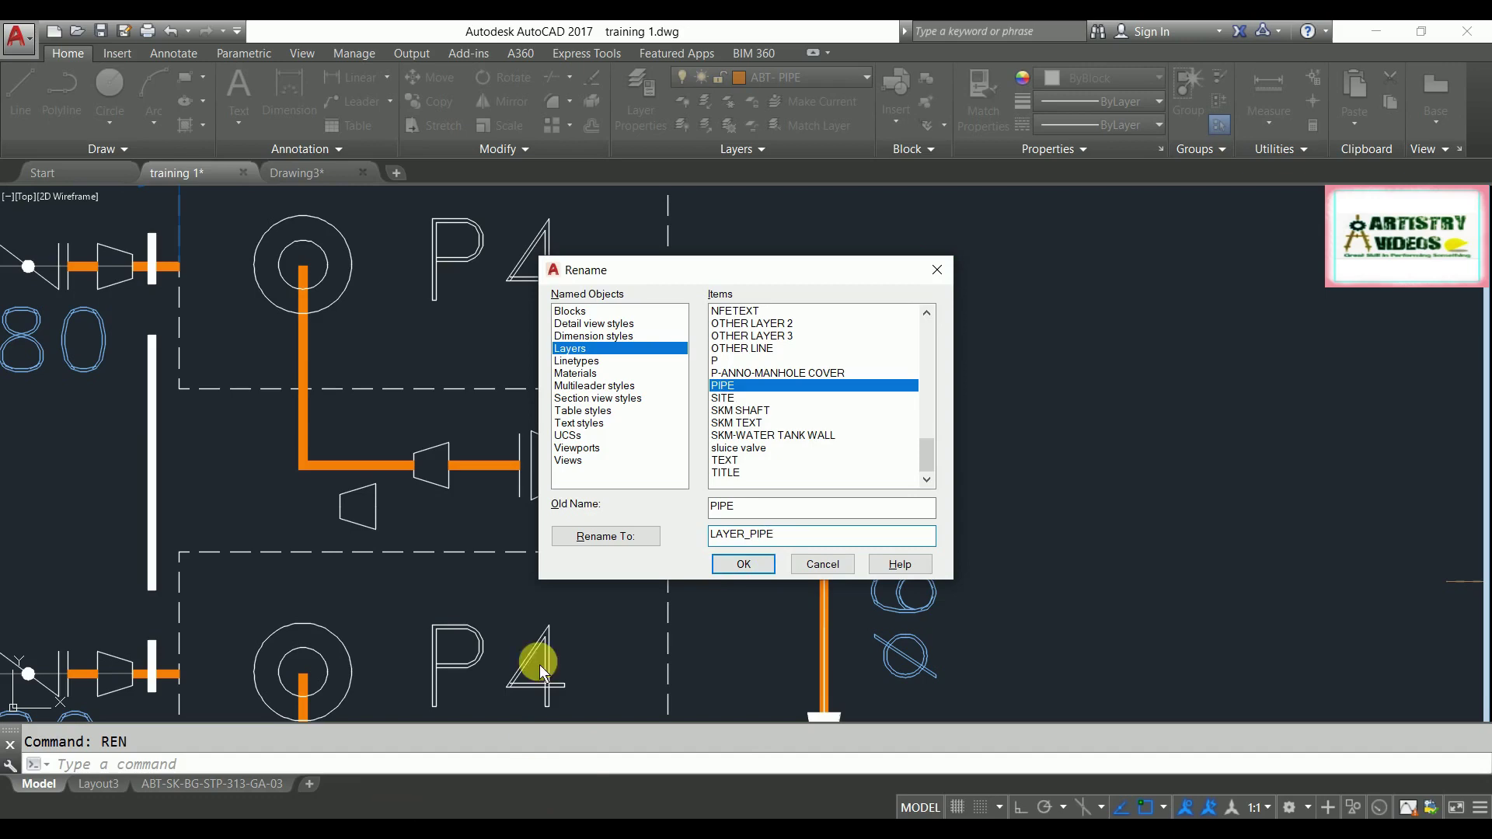
{"action": "left_click", "coordinate": [749, 561]}
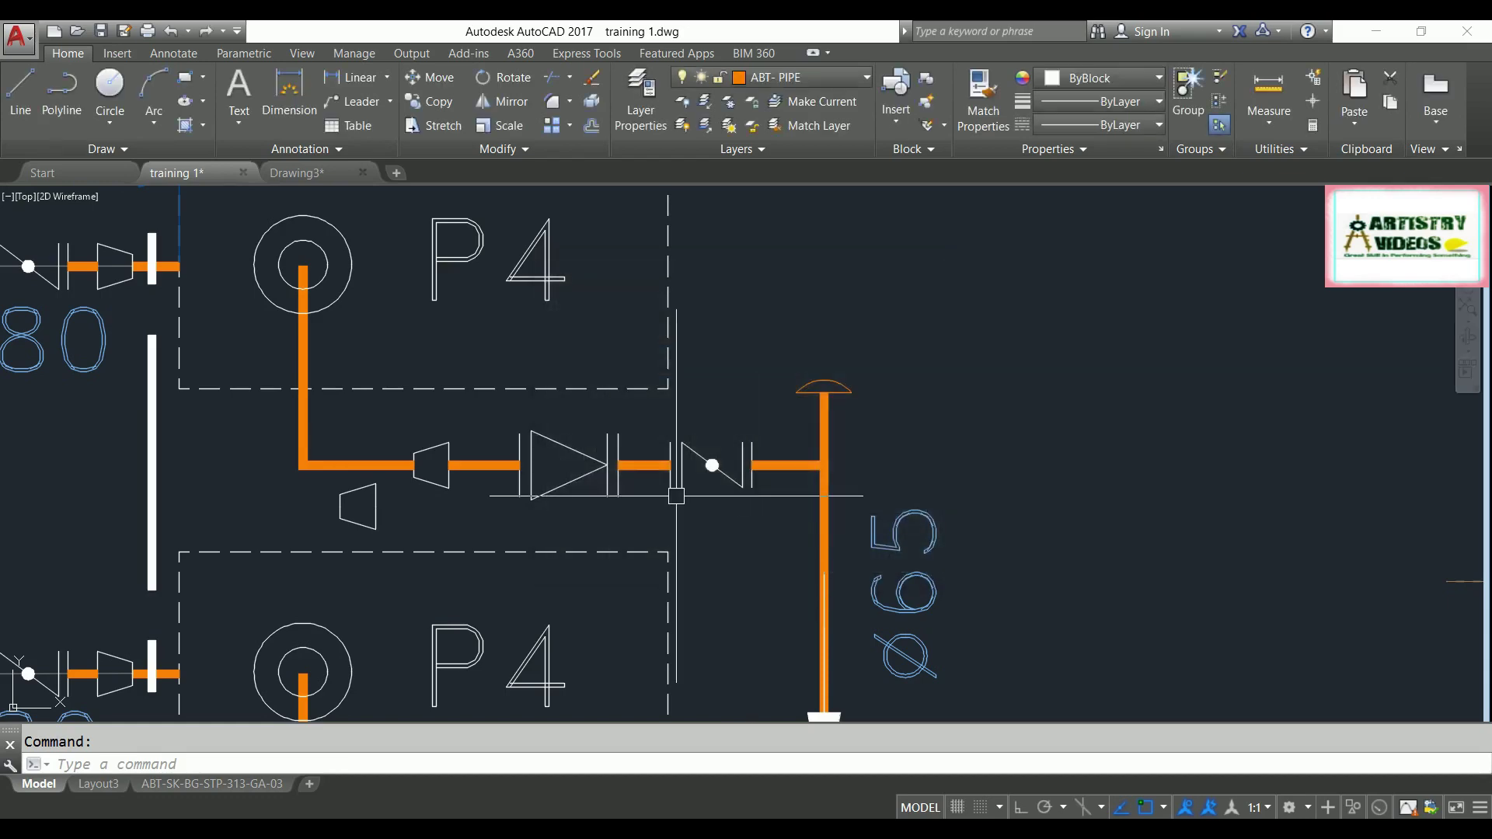
{"action": "type", "text": "la"}
{"action": "key", "text": "Return"}
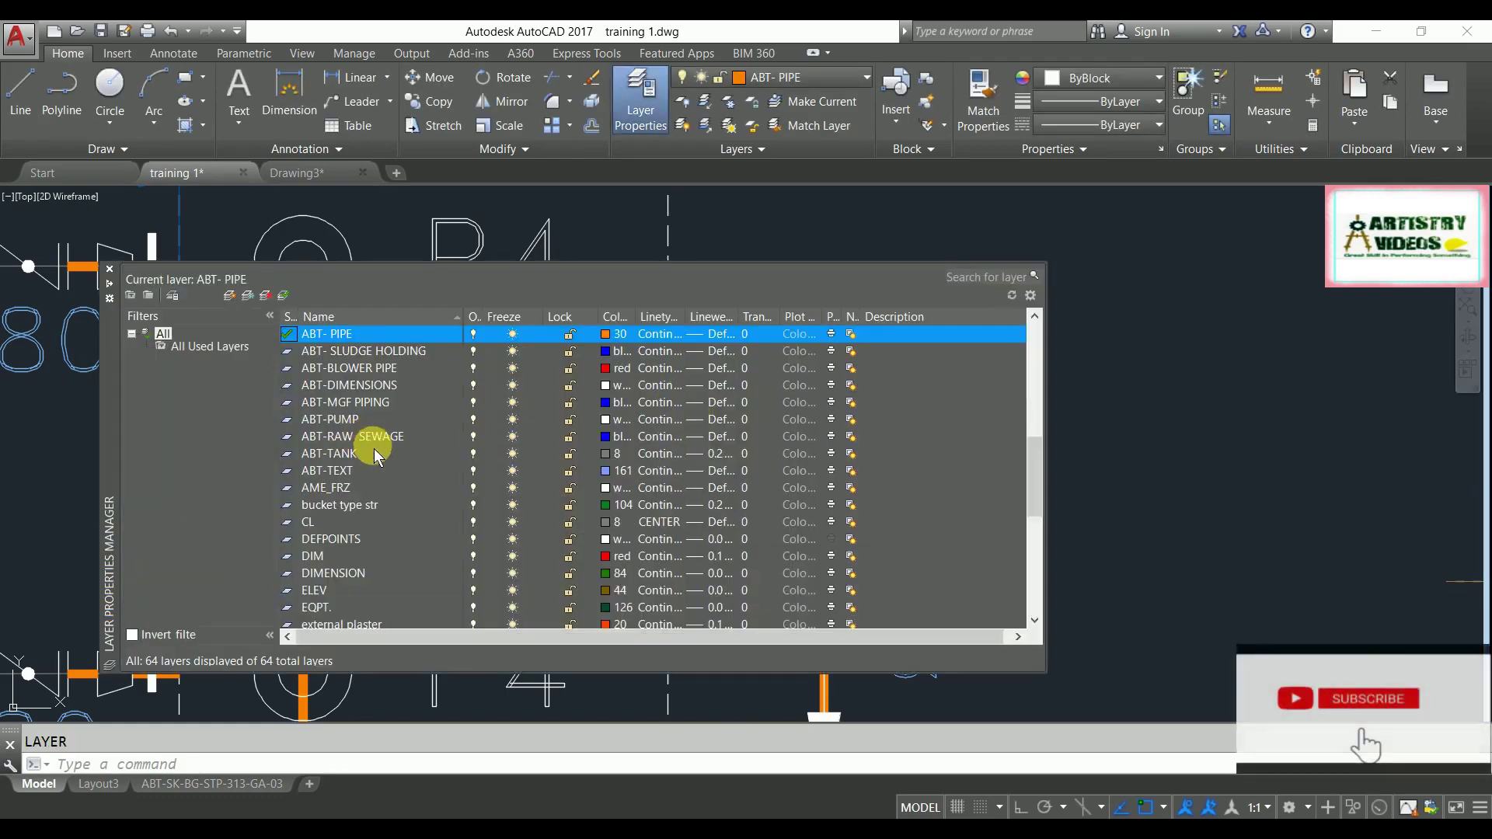
{"action": "scroll", "coordinate": [372, 482], "scroll_direction": "down", "scroll_amount": 2}
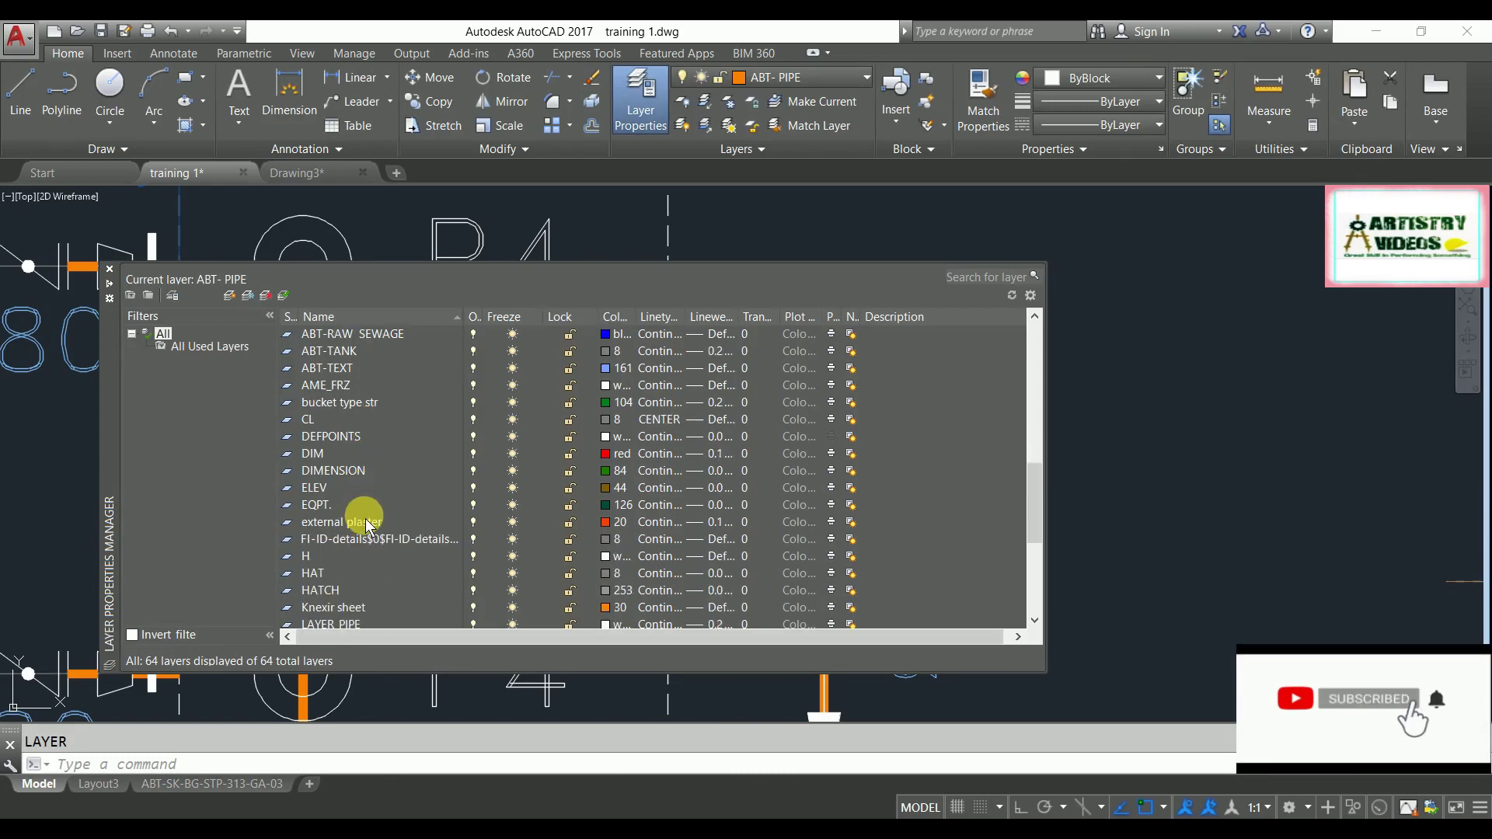
{"action": "scroll", "coordinate": [365, 522], "scroll_direction": "down", "scroll_amount": 1}
{"action": "scroll", "coordinate": [350, 521], "scroll_direction": "down", "scroll_amount": 3}
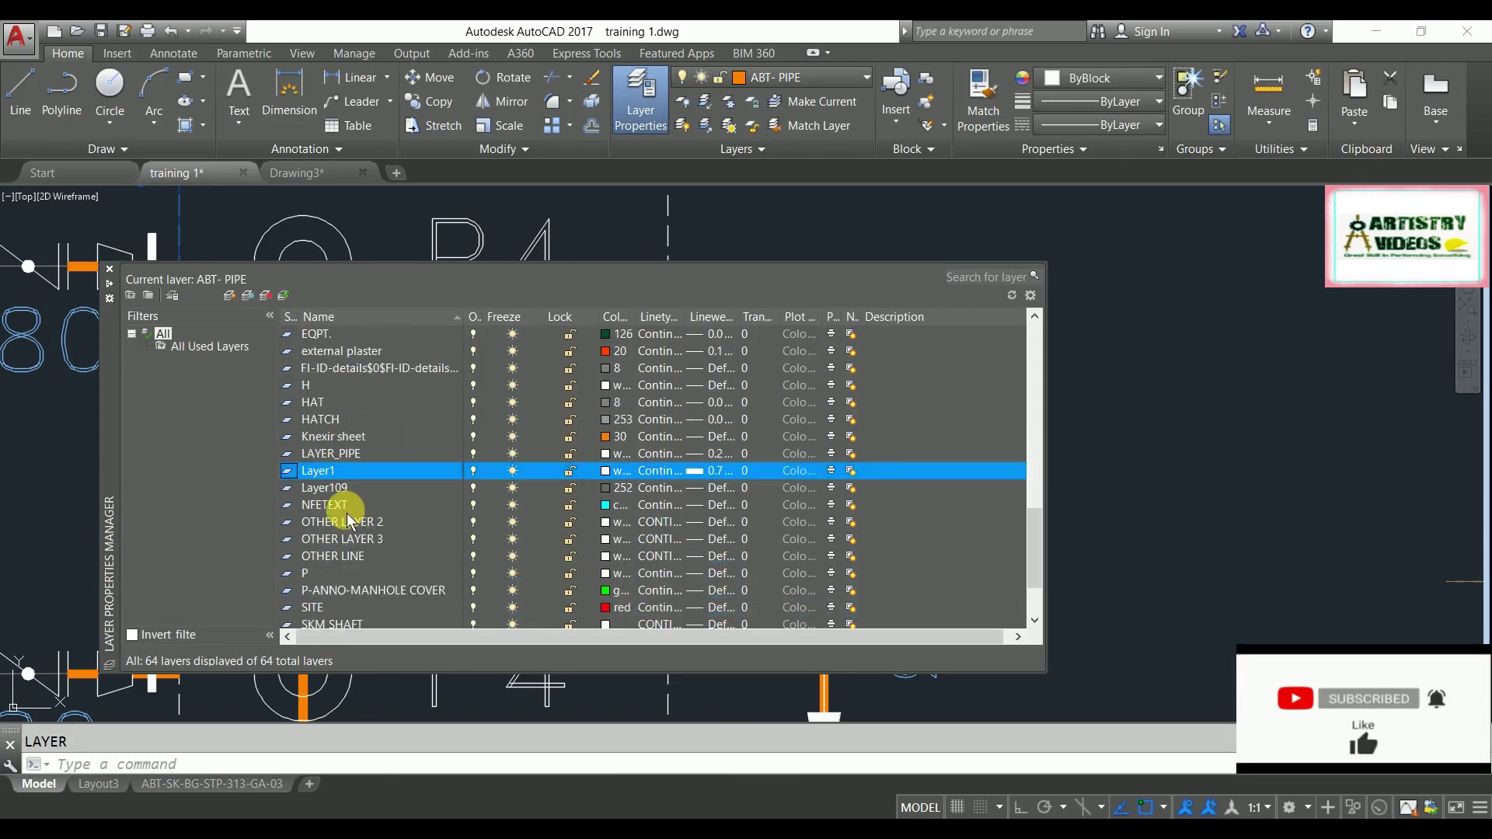
{"action": "scroll", "coordinate": [348, 519], "scroll_direction": "down", "scroll_amount": 2}
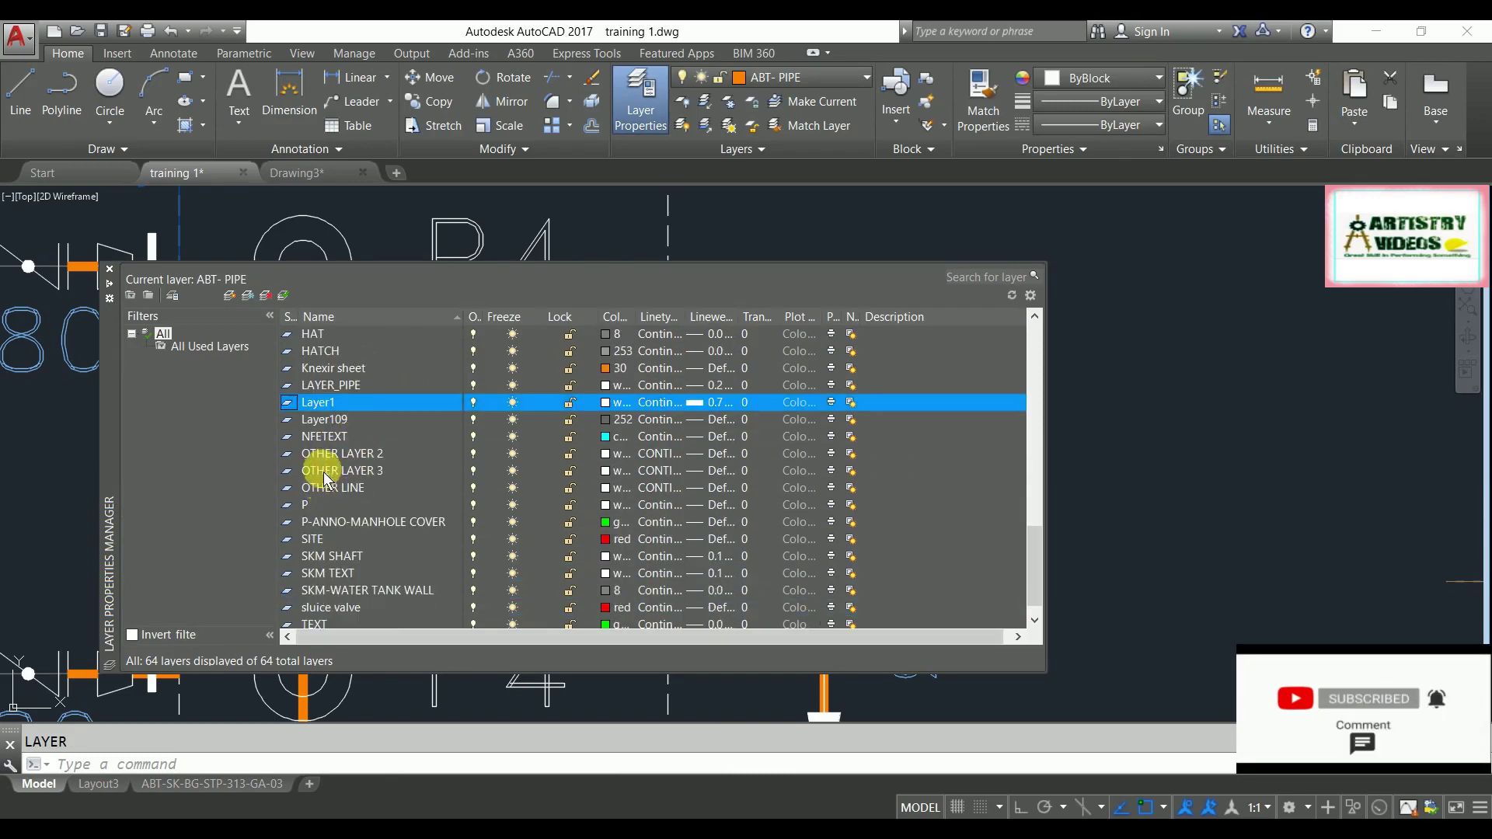
{"action": "left_click", "coordinate": [330, 386]}
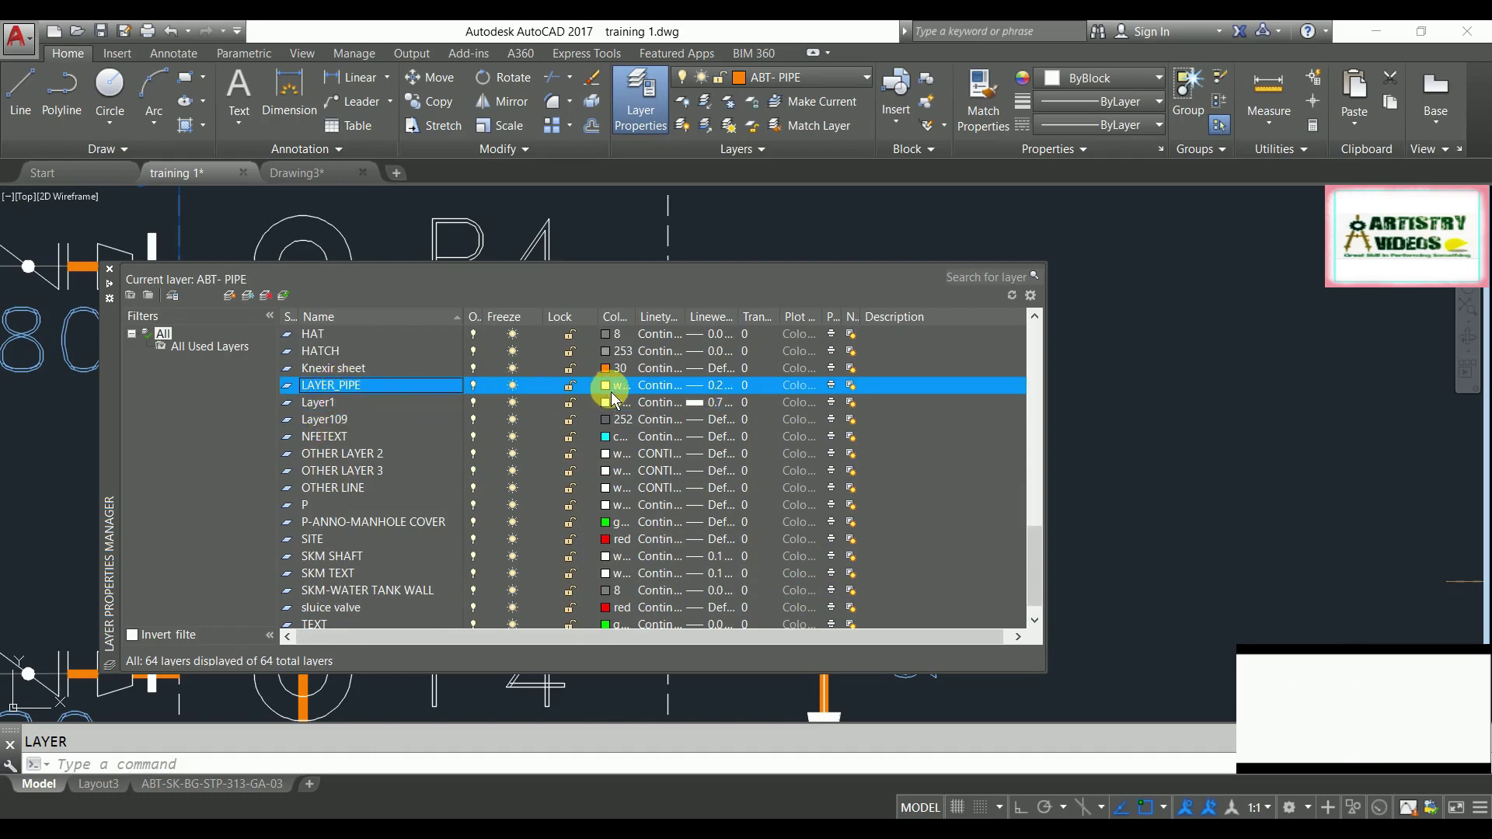
{"action": "scroll", "coordinate": [383, 516], "scroll_direction": "down", "scroll_amount": 1}
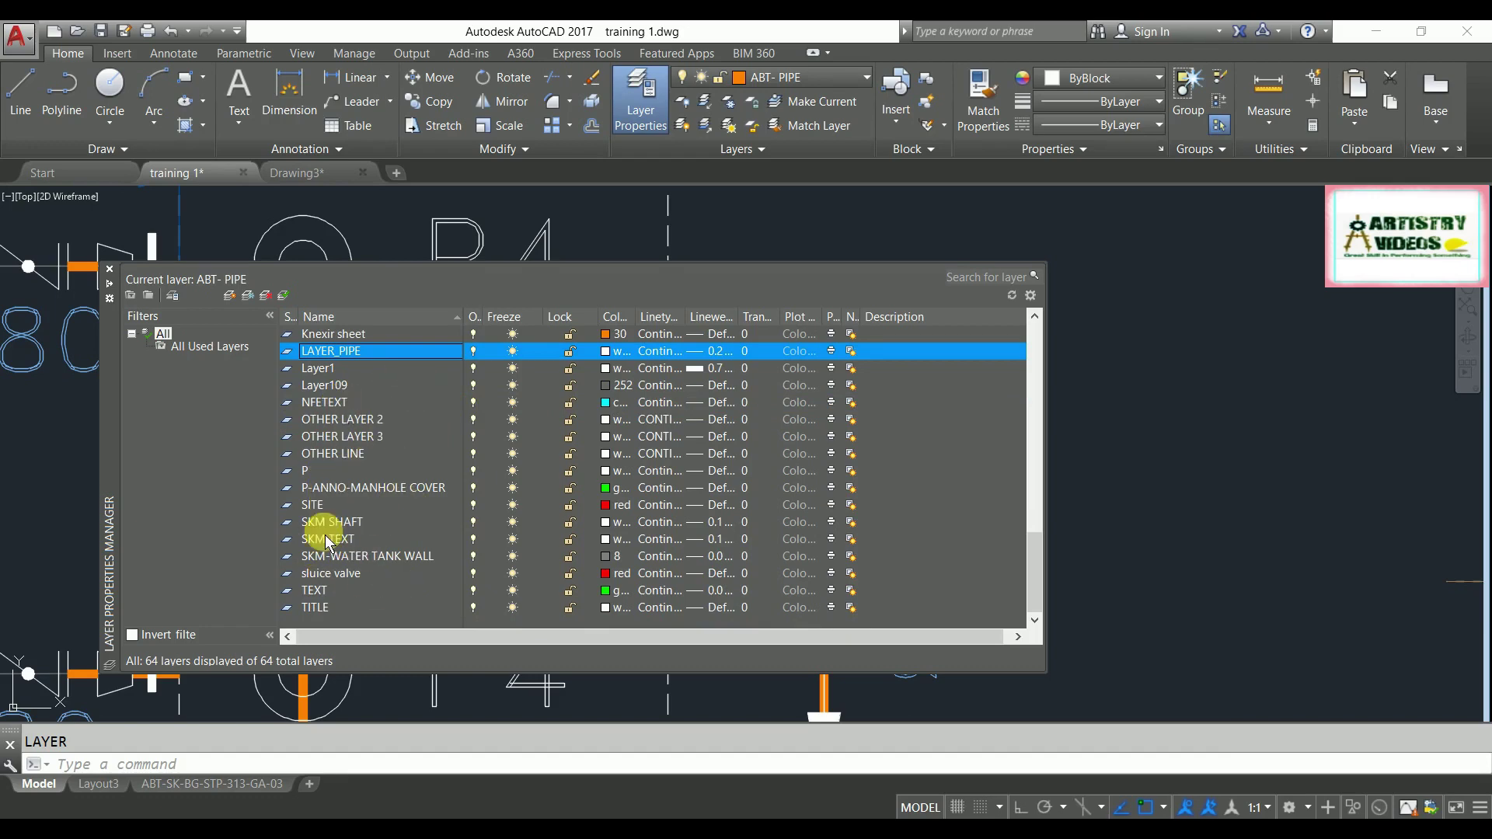
{"action": "left_click", "coordinate": [109, 270]}
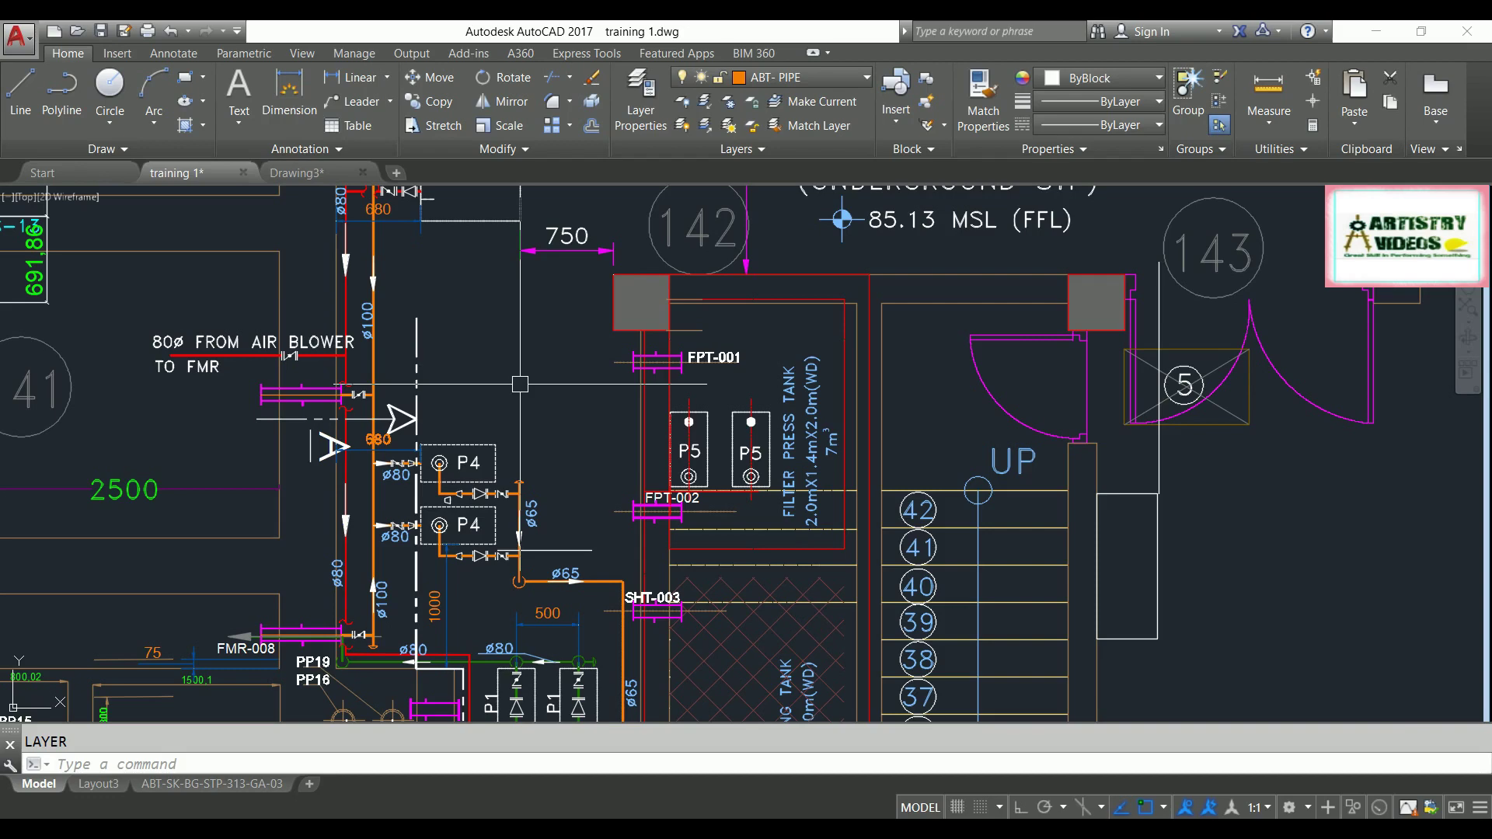
Step: Zoom out around the STP plant room so its title comes into view
{"action": "scroll", "coordinate": [520, 384], "scroll_direction": "down", "scroll_amount": 3}
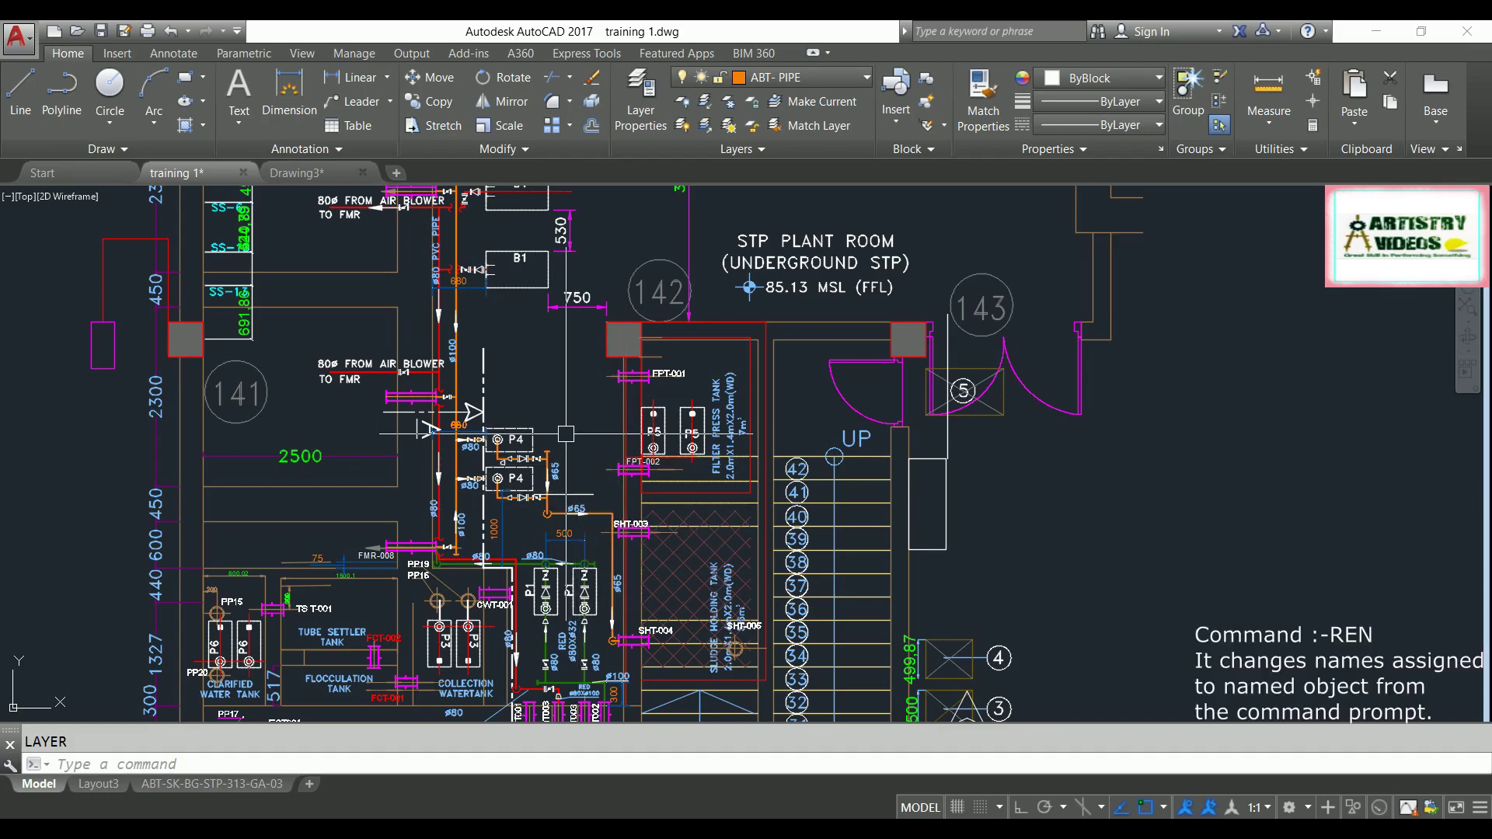
Step: Use -RENAME on layers to change LAYER_PIPE back to PIPE
{"action": "type", "text": "-RE"}
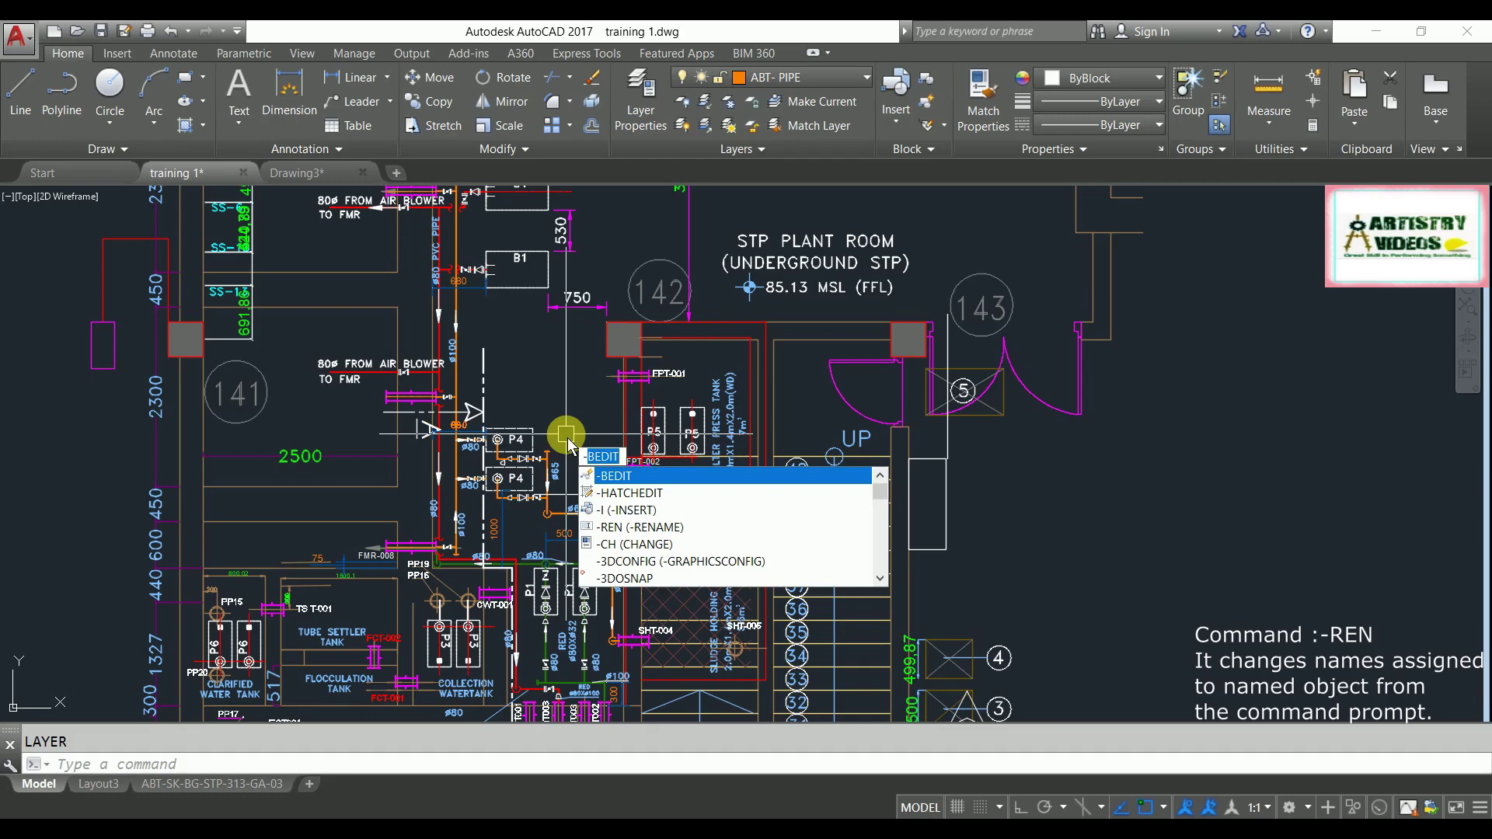
{"action": "type", "text": "N"}
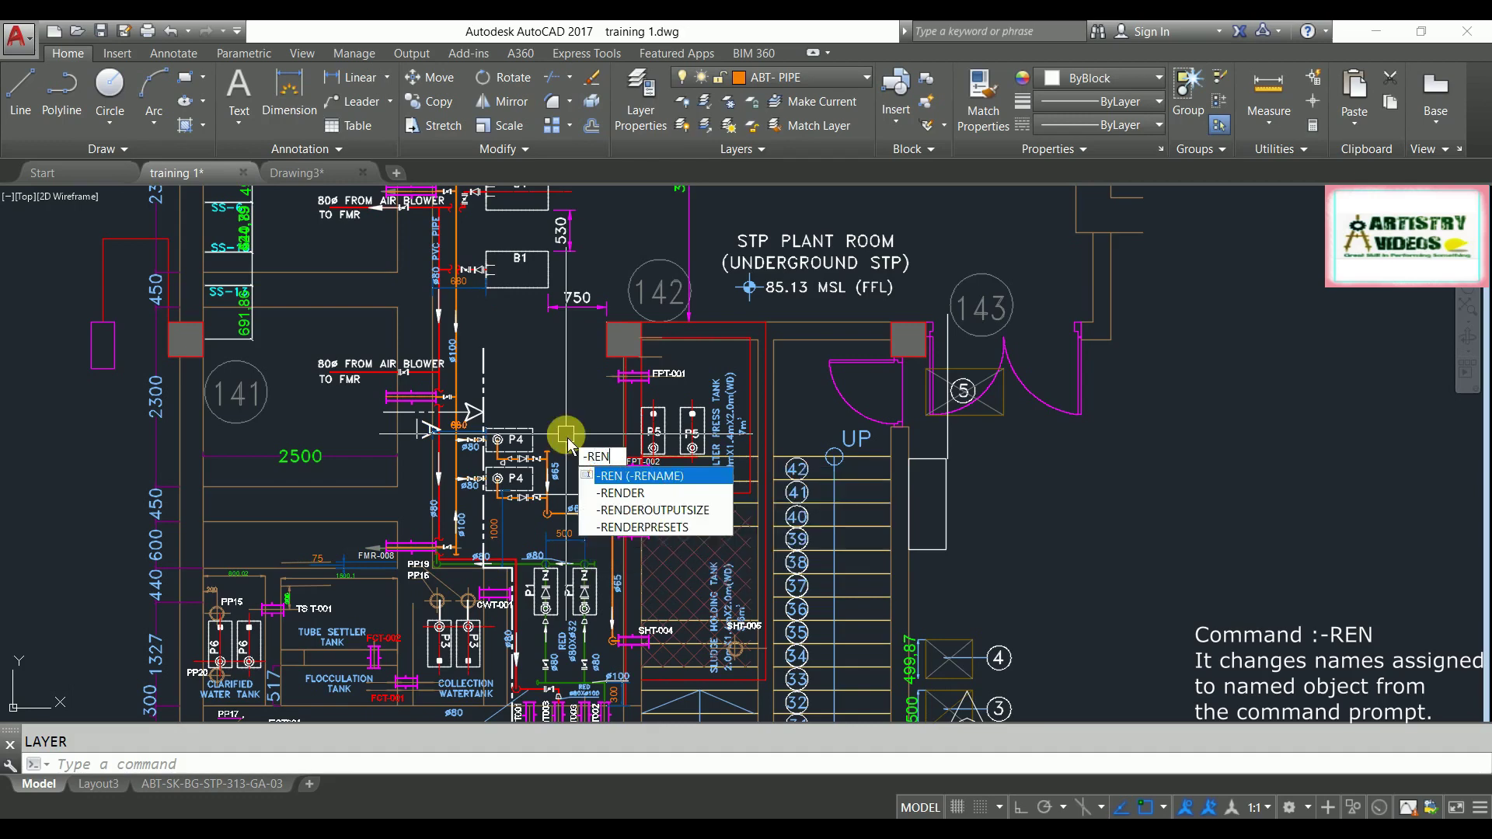
{"action": "key", "text": "Return"}
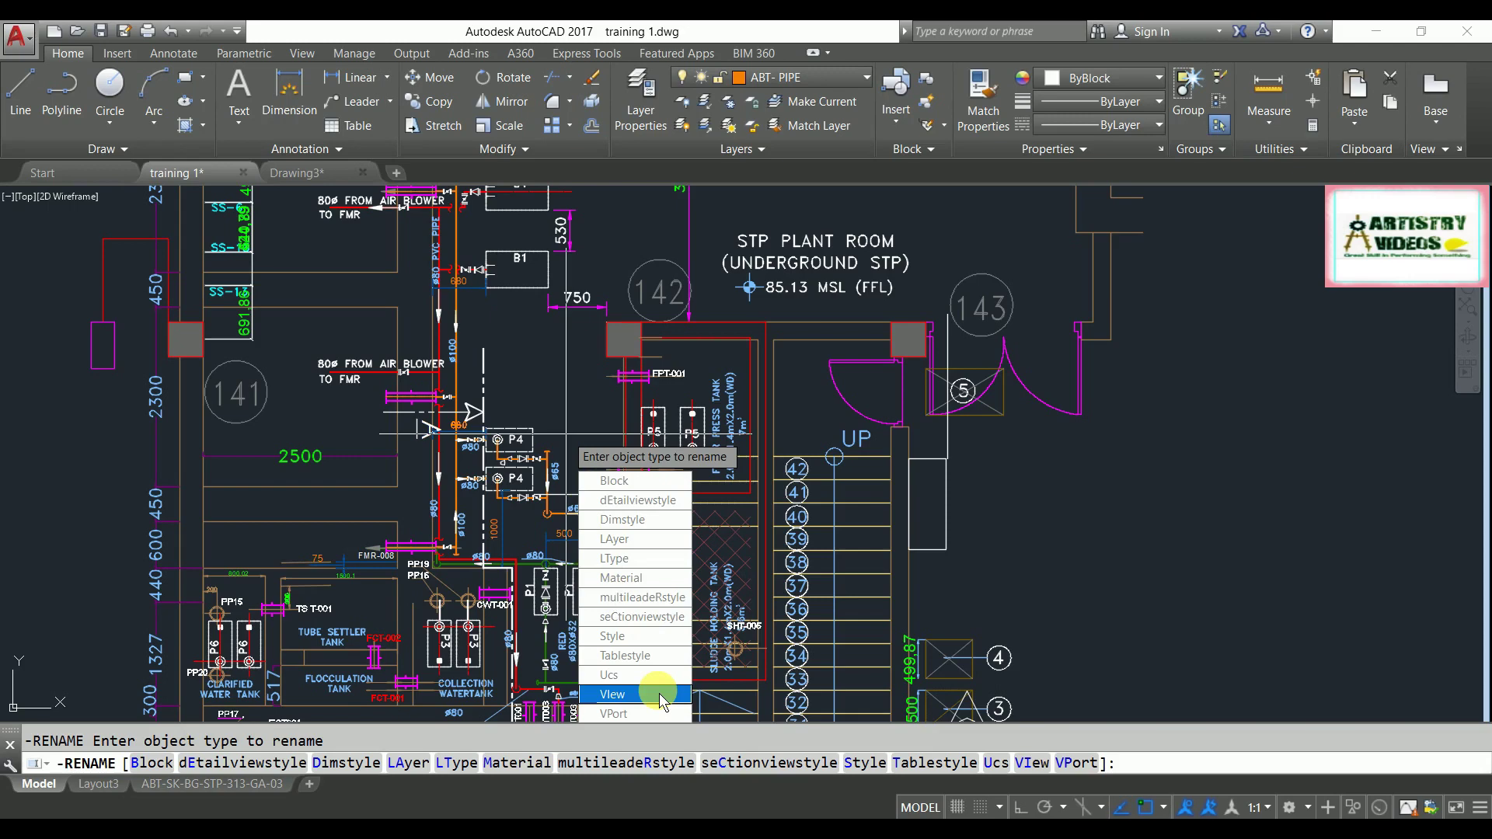
{"action": "left_click", "coordinate": [632, 541]}
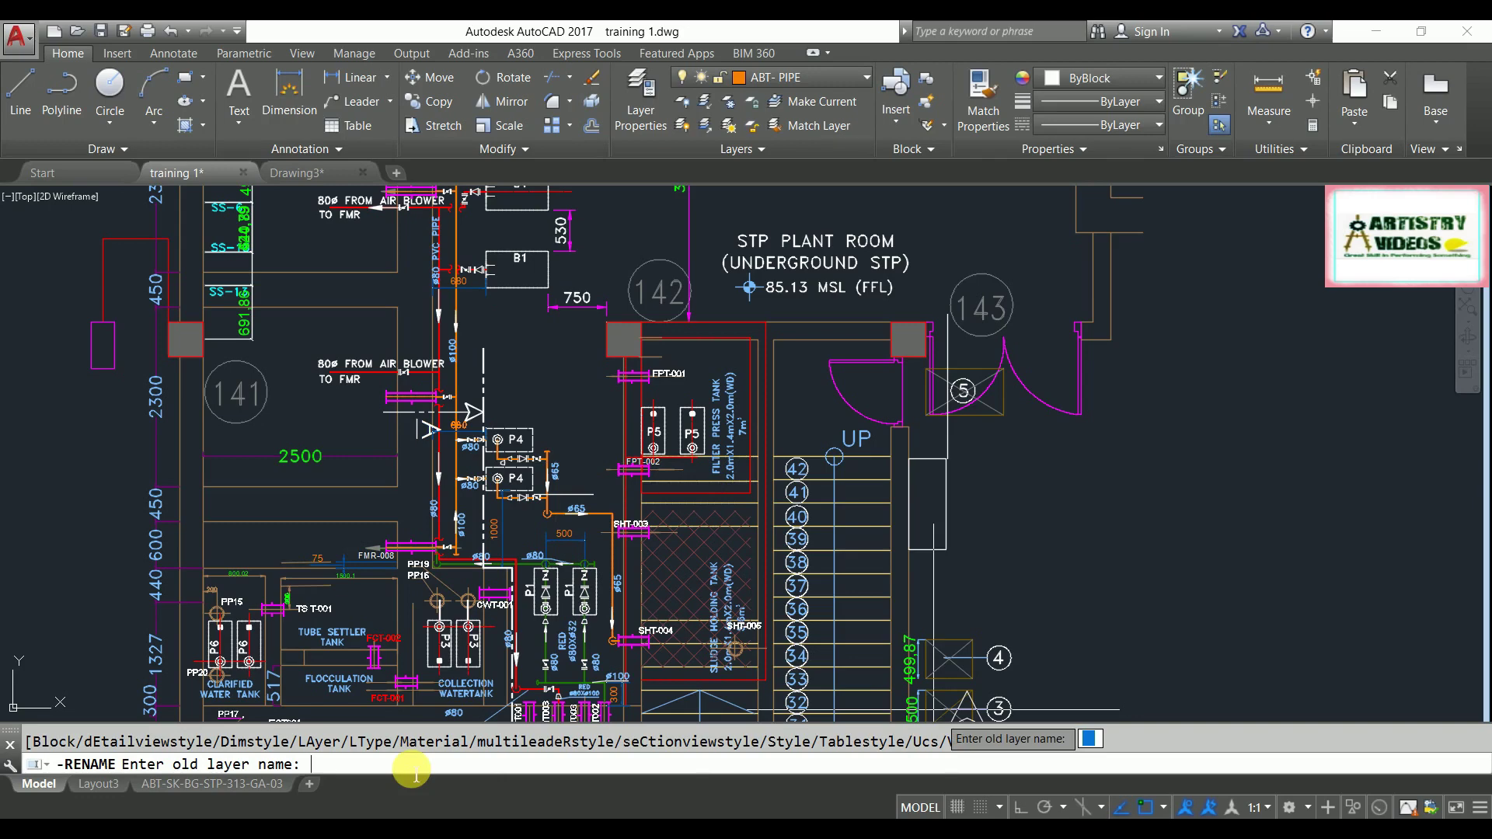
{"action": "type", "text": "LAYER_PIPE"}
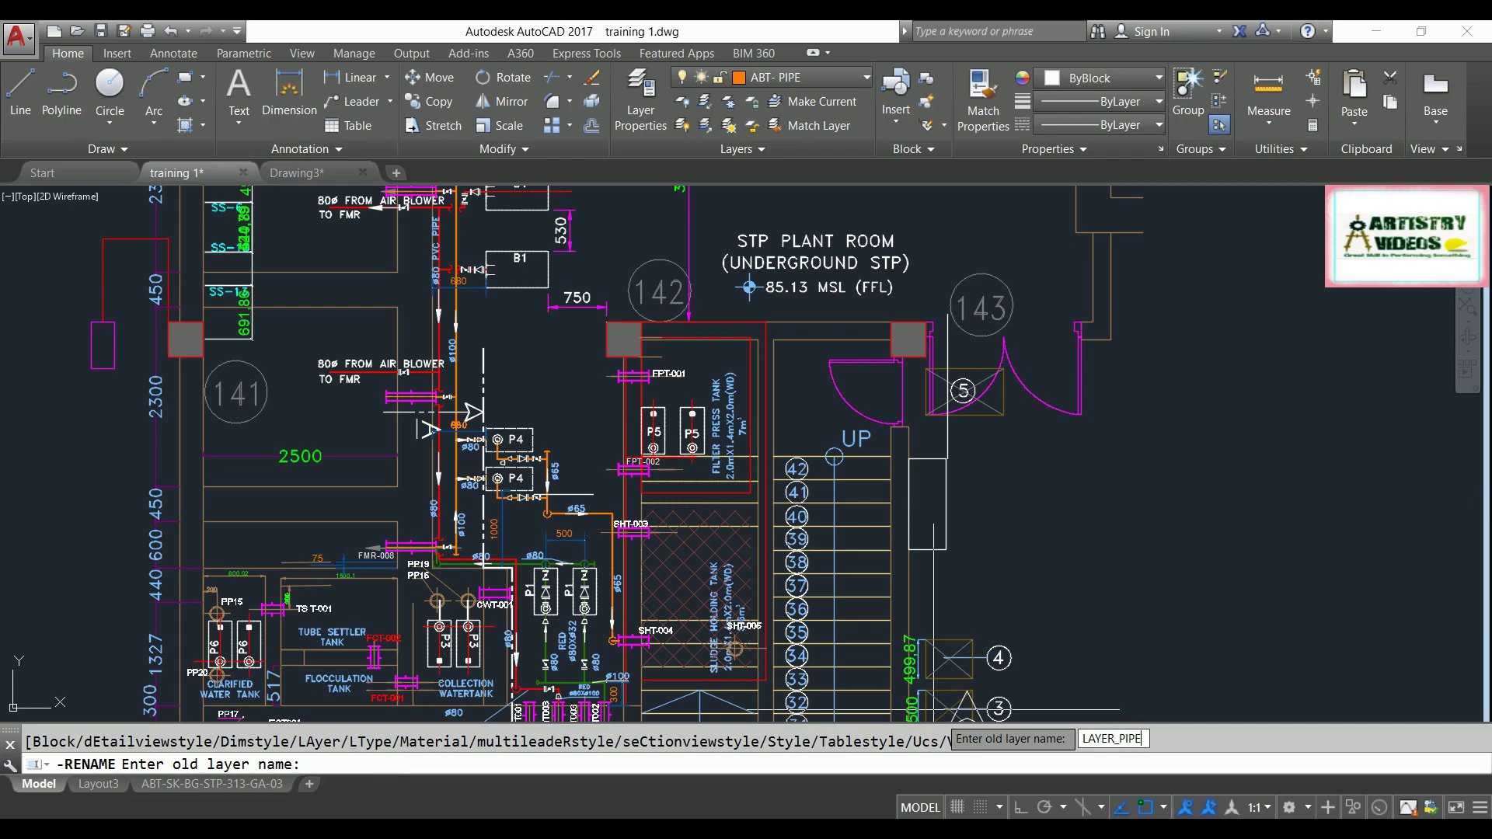
{"action": "key", "text": "Return"}
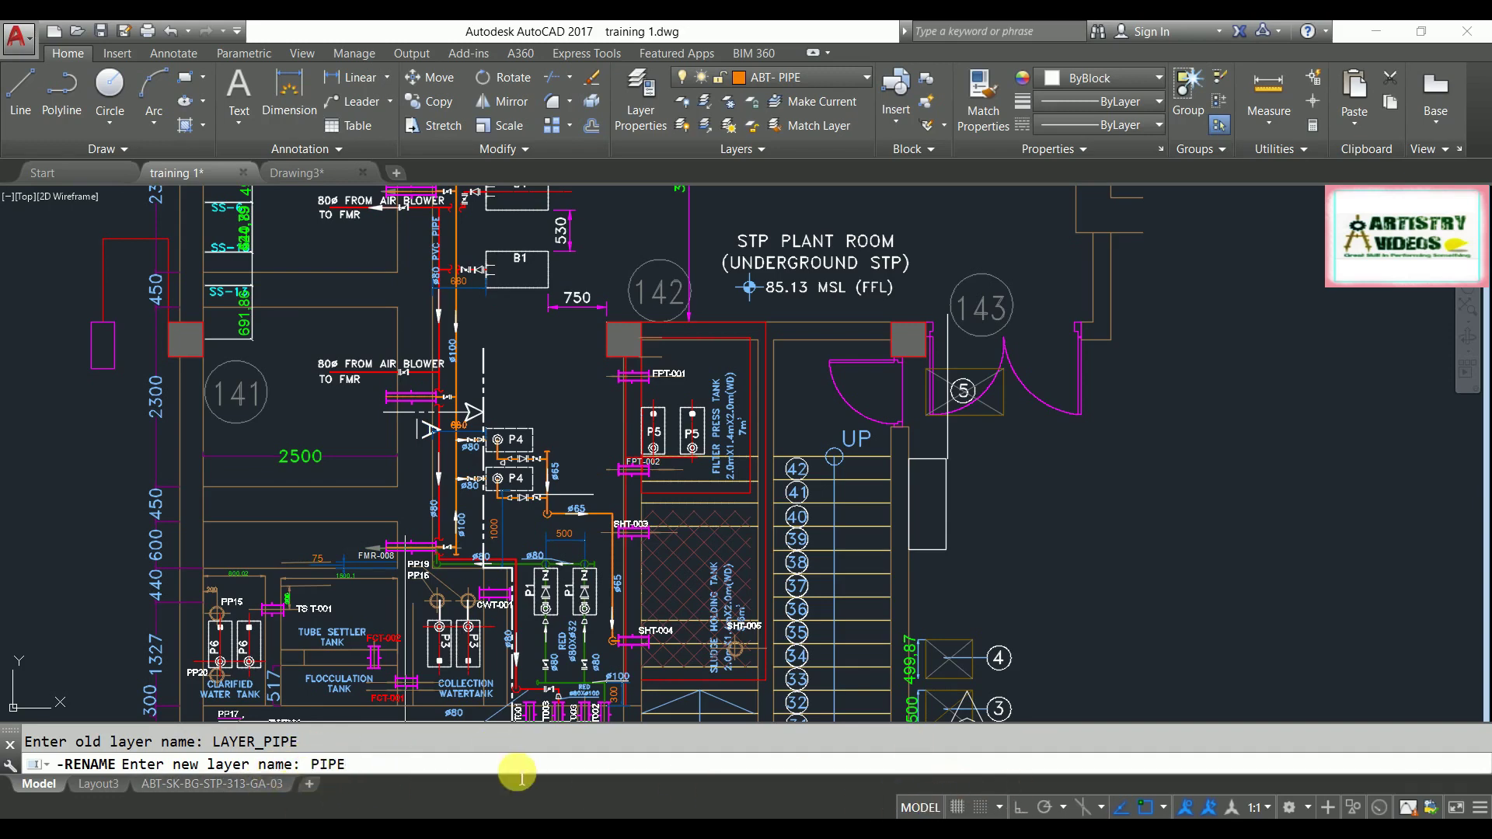
{"action": "key", "text": "Return"}
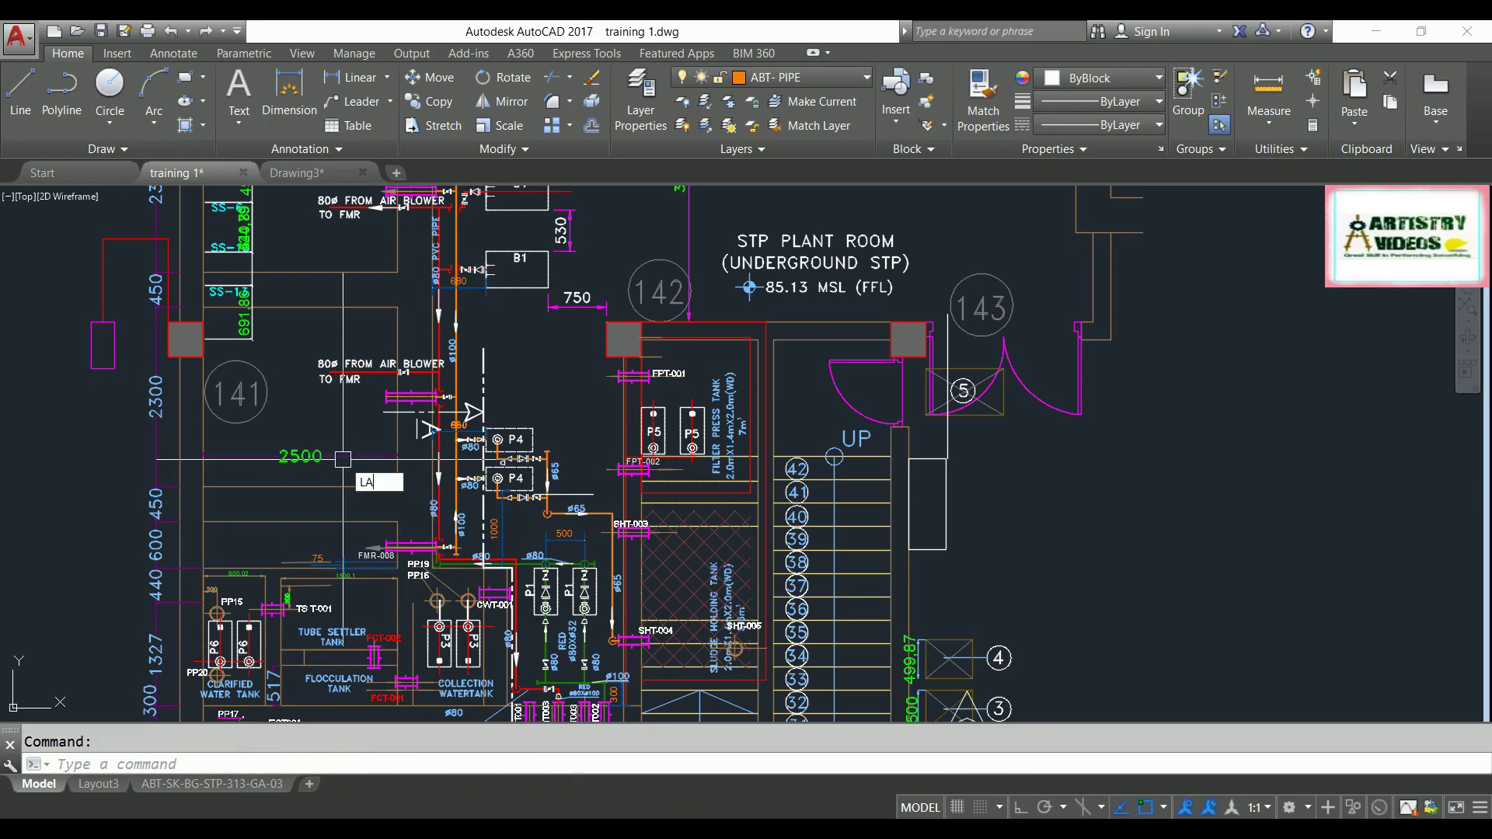
Step: Search the Layer Properties Manager for 'pipe' to confirm PIPE, then zoom out to the whole plan
{"action": "type", "text": "LA"}
{"action": "key", "text": "Return"}
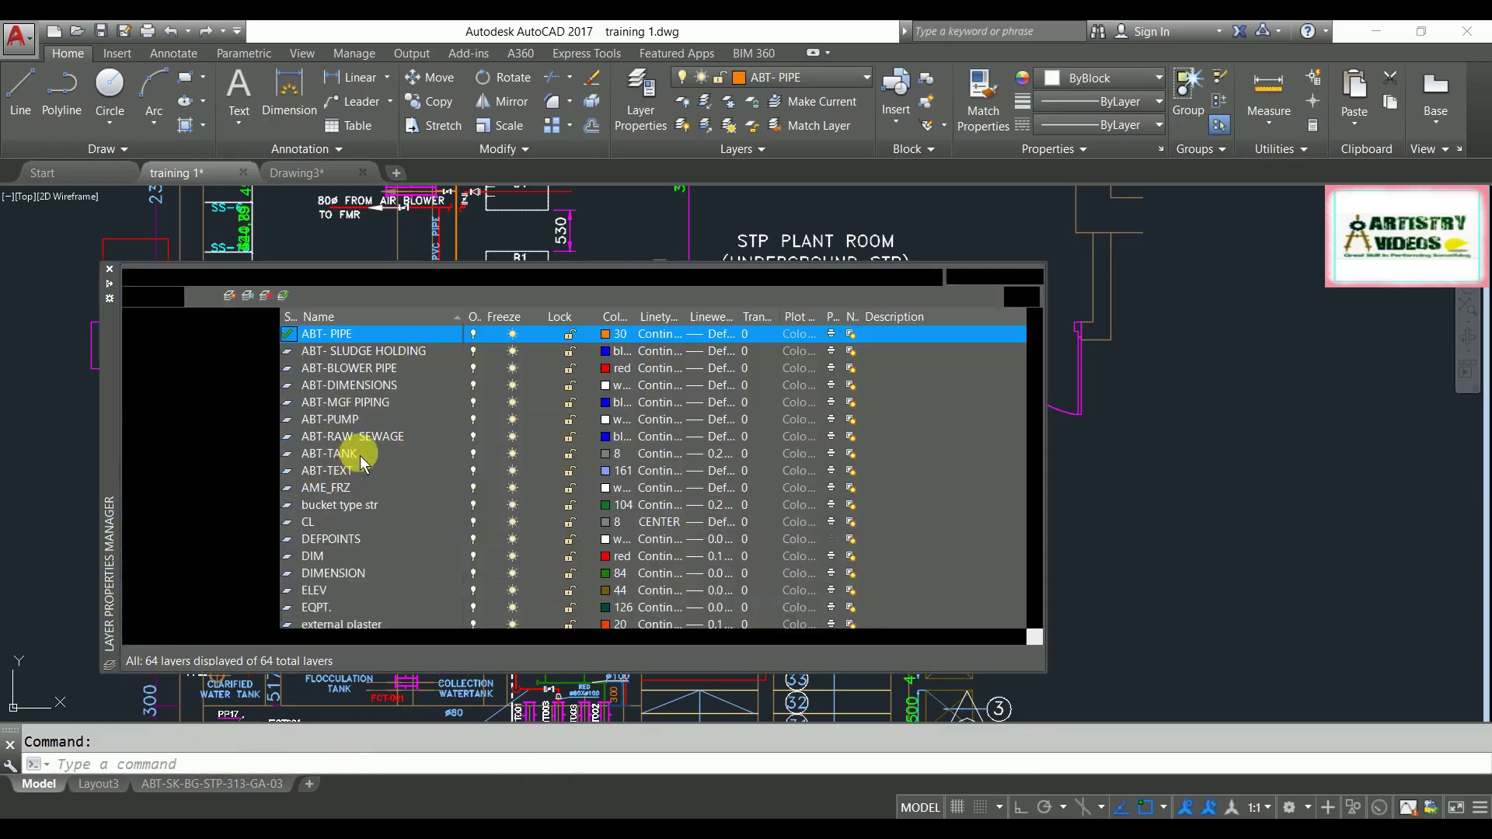
{"action": "type", "text": "pipe"}
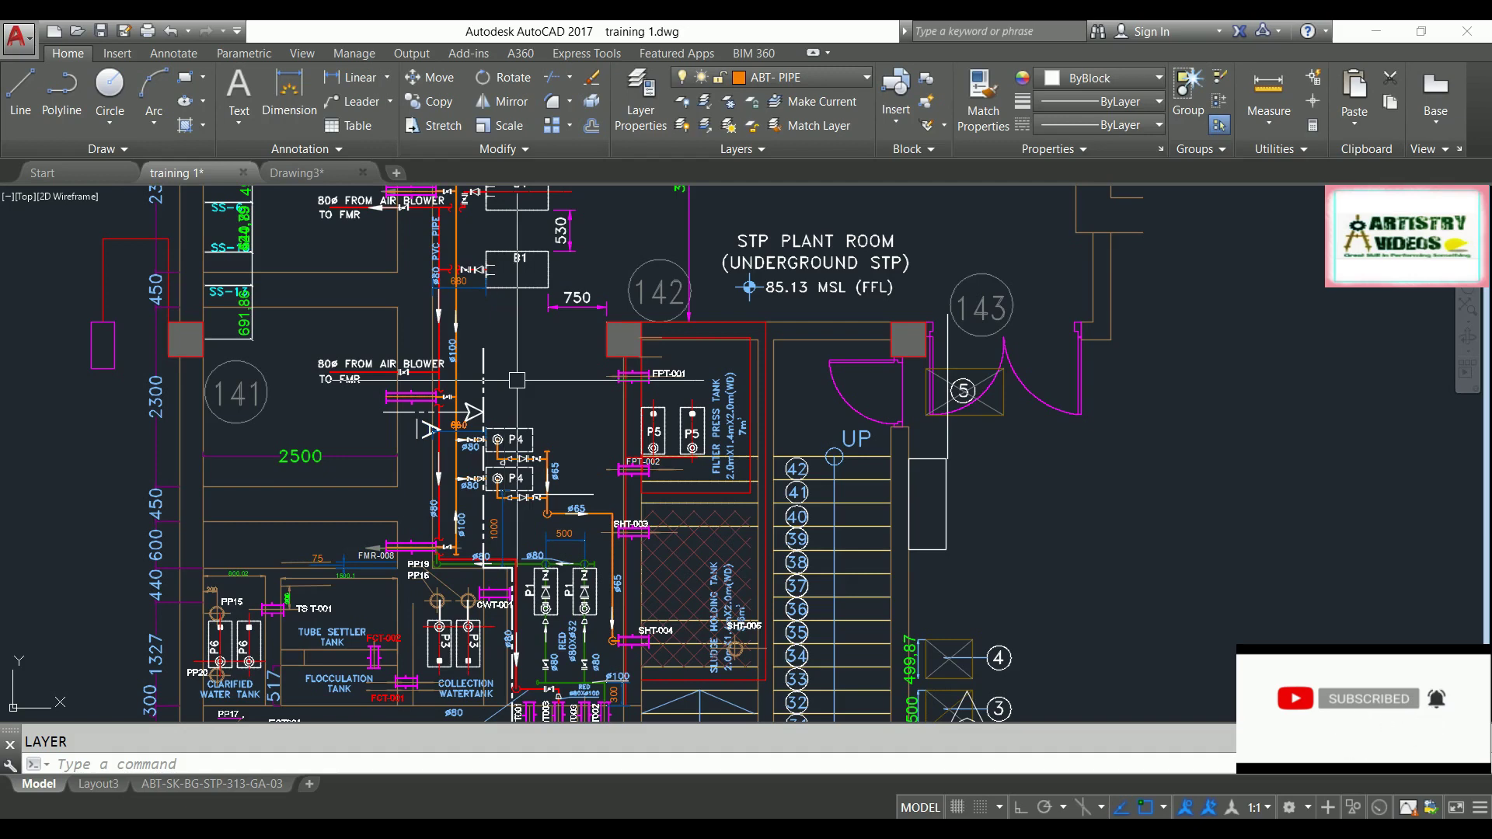
{"action": "scroll", "coordinate": [517, 380], "scroll_direction": "down", "scroll_amount": 5}
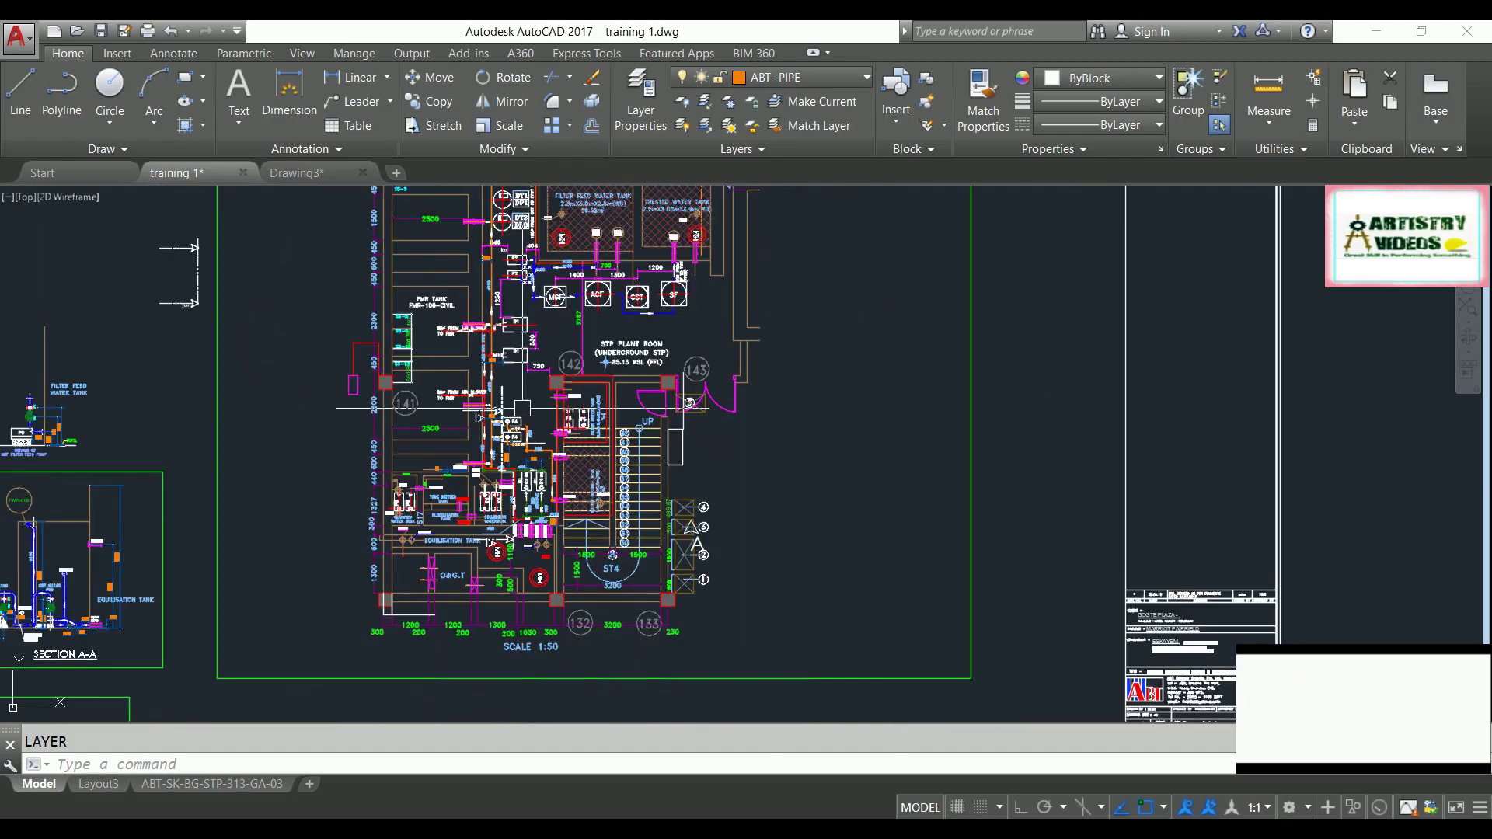